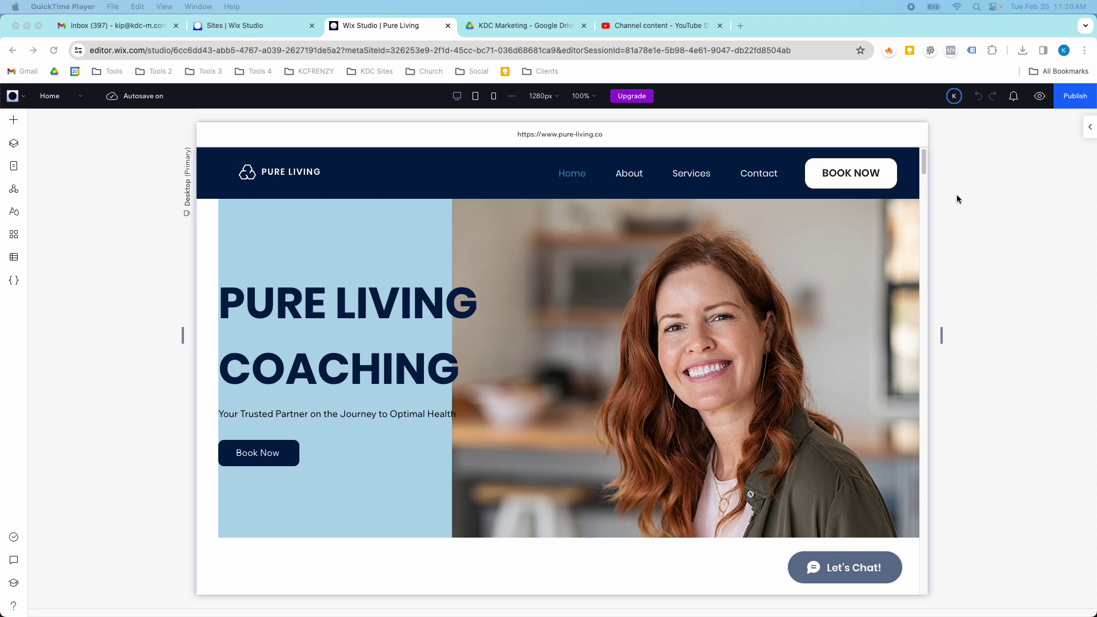
# Scroll past the hero to the Why Work With Us? cards on the Pure Living home page
pyautogui.scroll(-3, 817, 257)
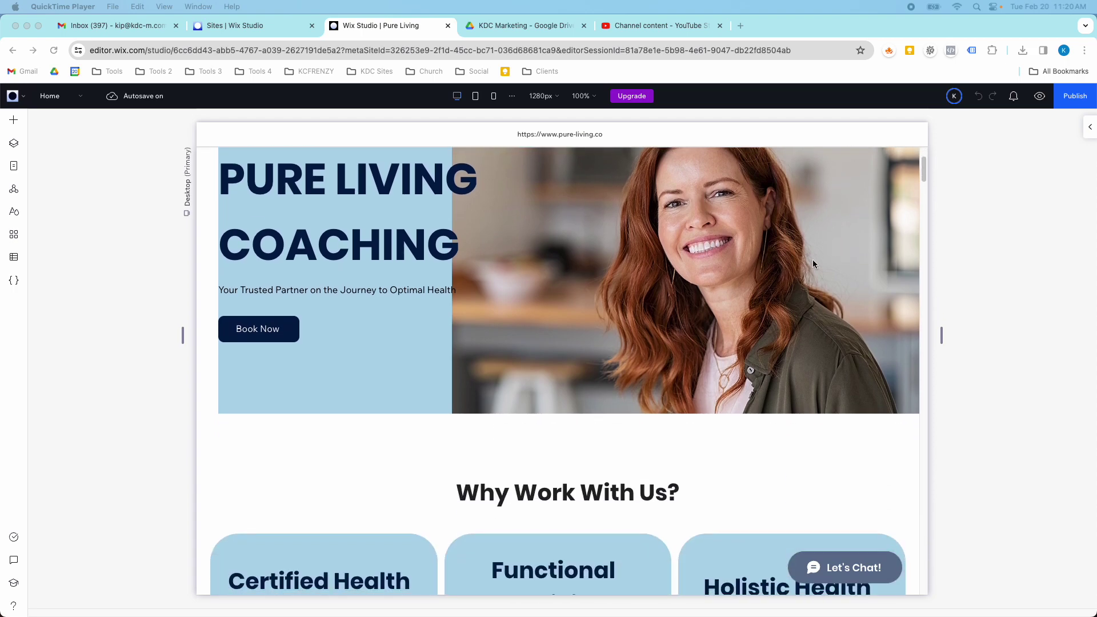
pyautogui.click(14, 257)
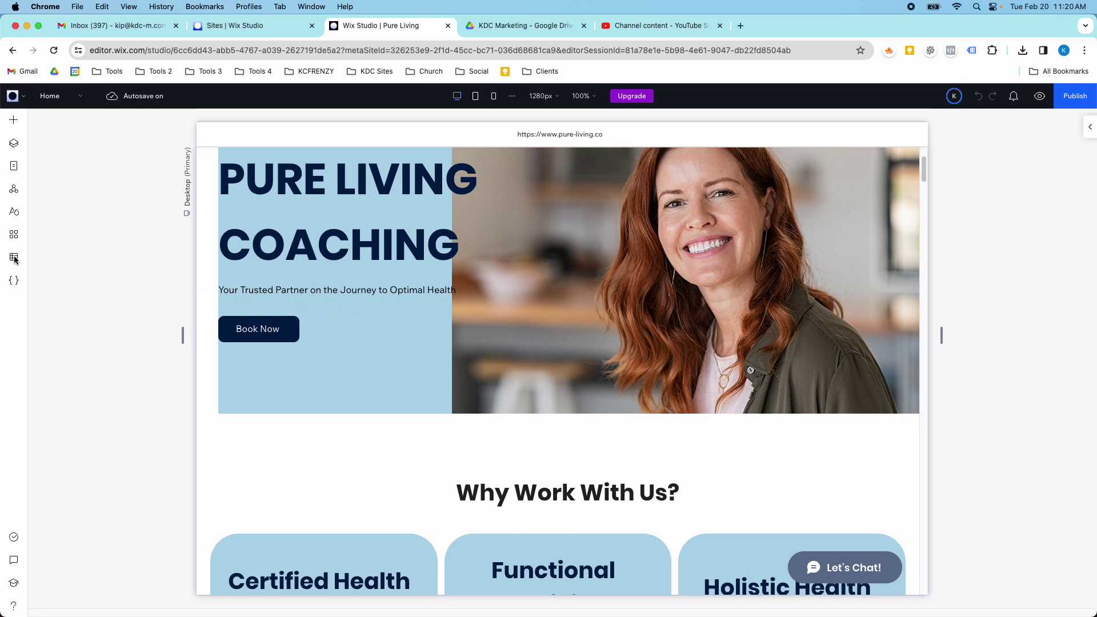
pyautogui.click(13, 258)
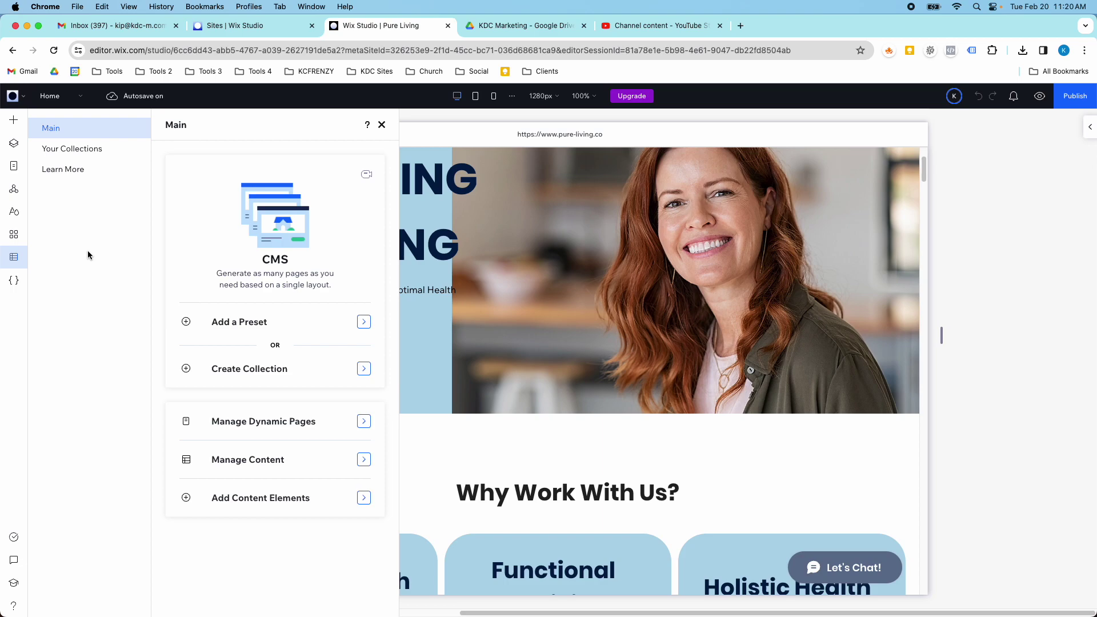
pyautogui.click(356, 333)
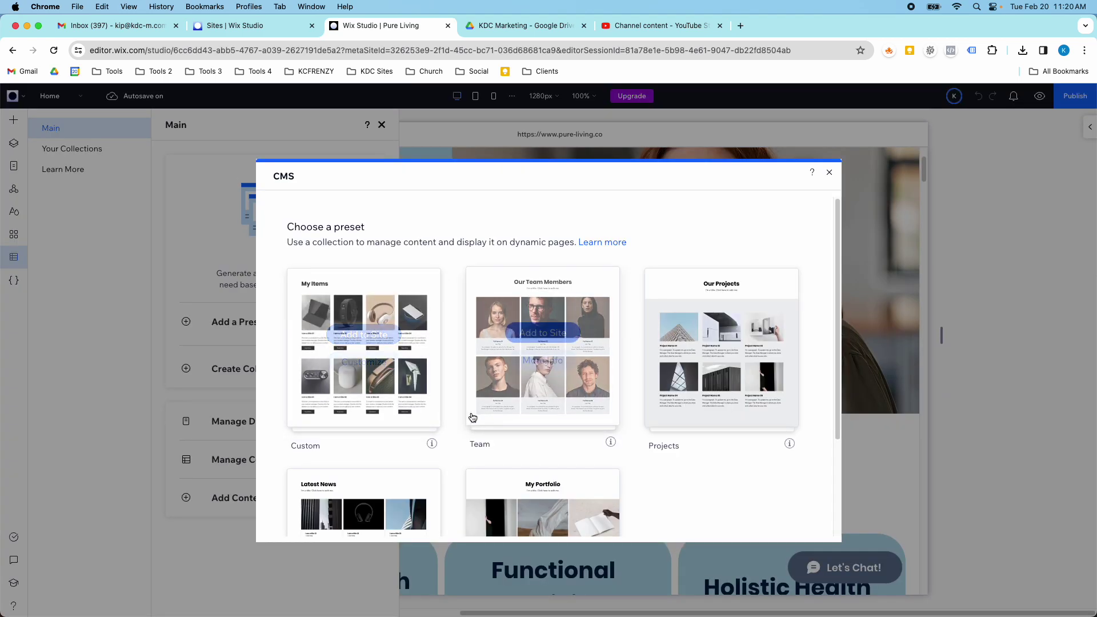
pyautogui.scroll(-3, 473, 417)
pyautogui.scroll(2, 572, 320)
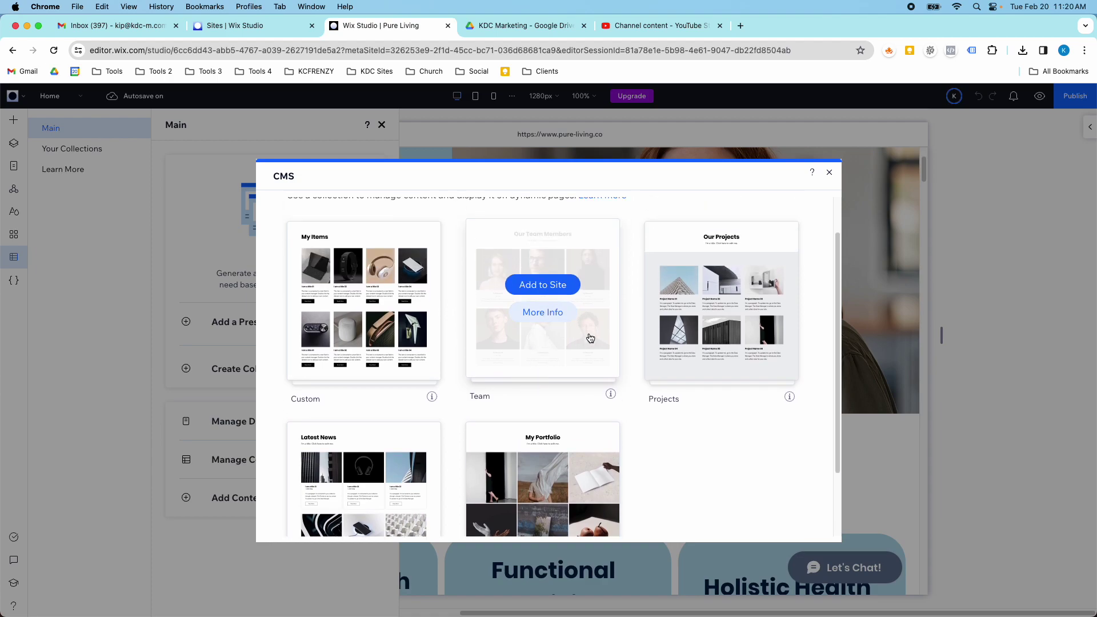
pyautogui.scroll(-3, 709, 354)
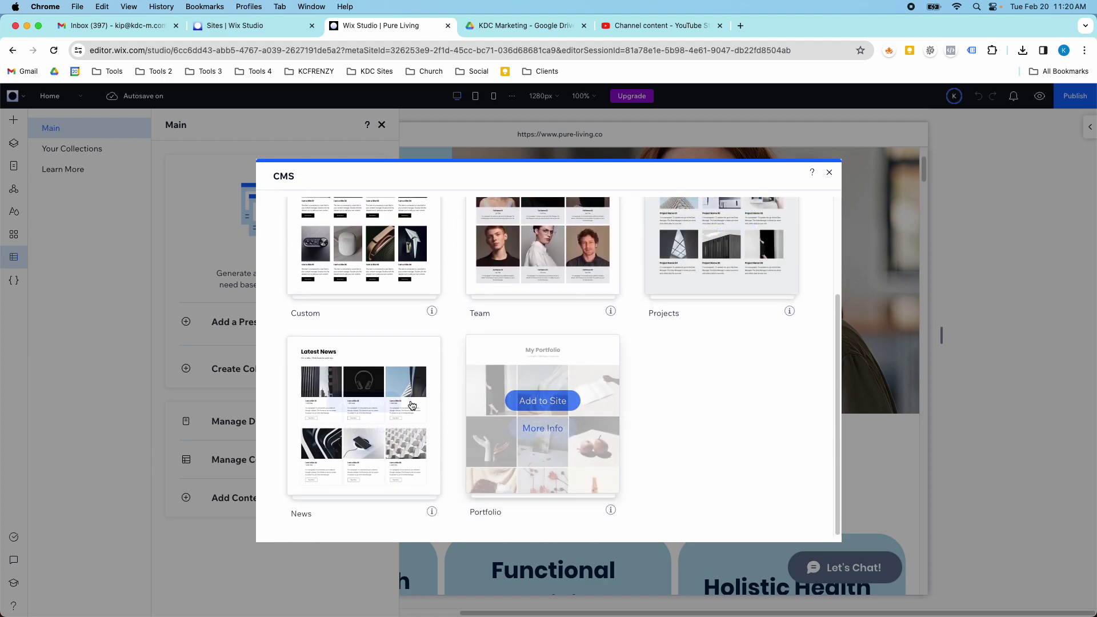
pyautogui.scroll(2, 377, 400)
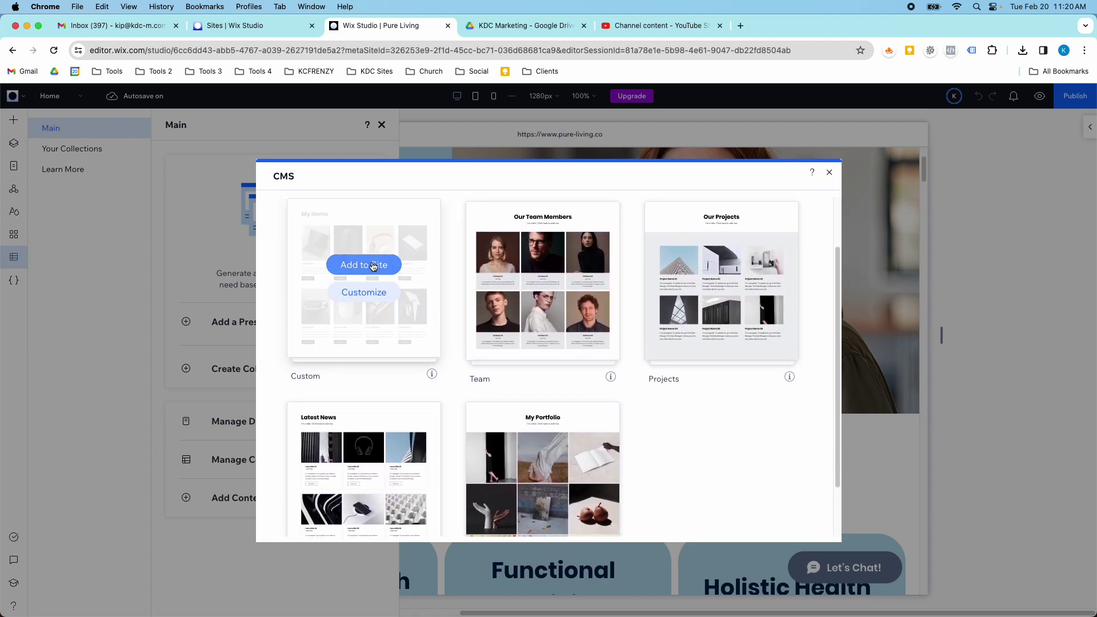
pyautogui.scroll(1, 373, 274)
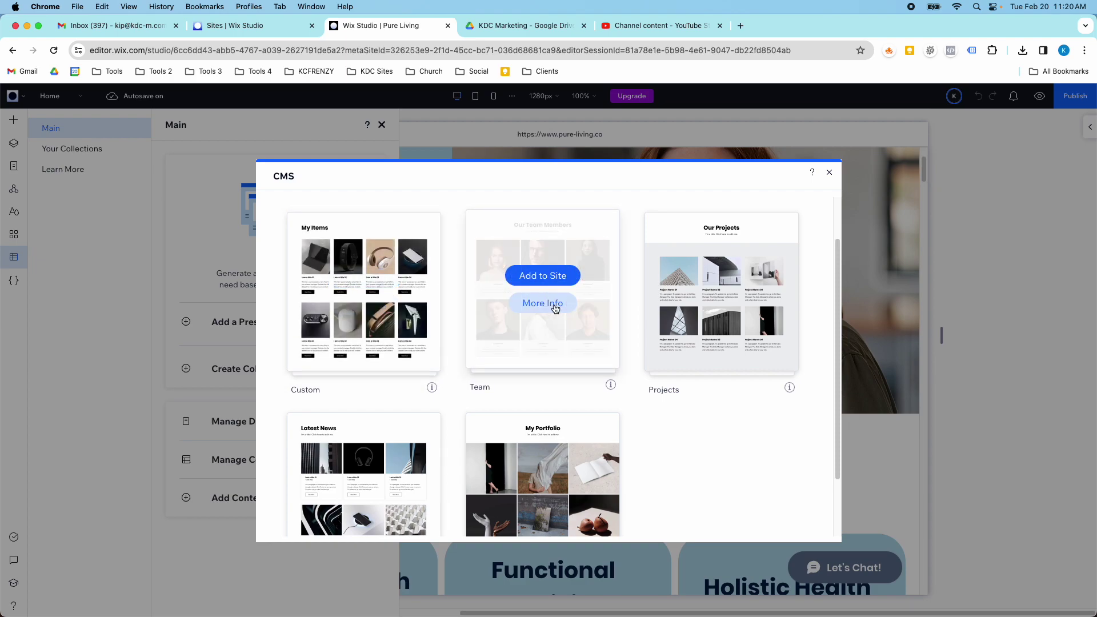
pyautogui.click(829, 174)
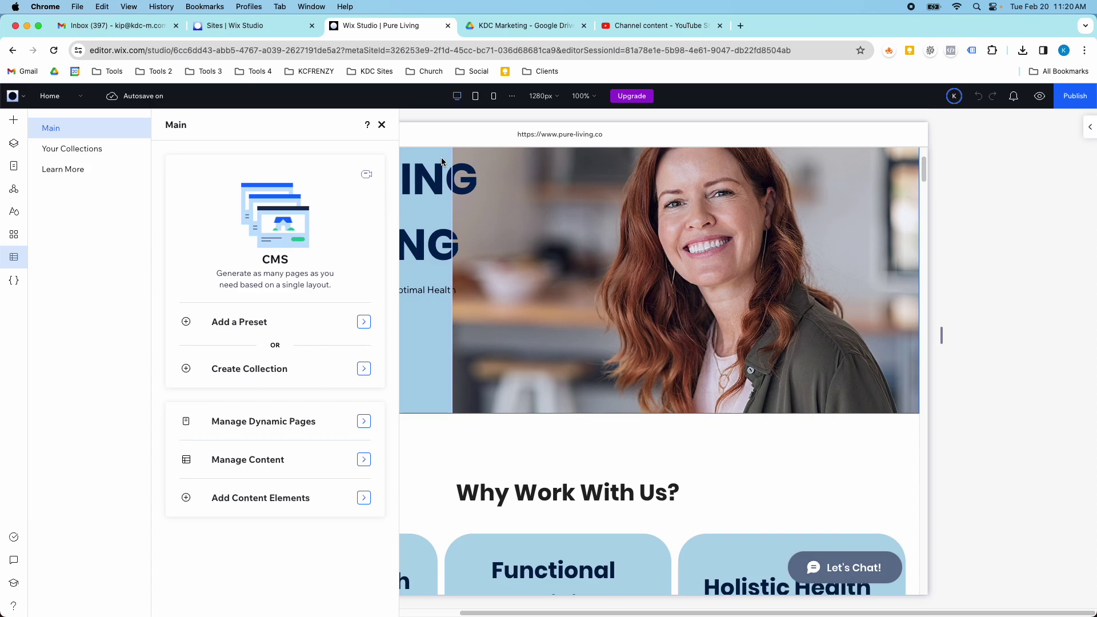
# Close the CMS panel and scroll the home page to the Our Services cards
pyautogui.click(382, 125)
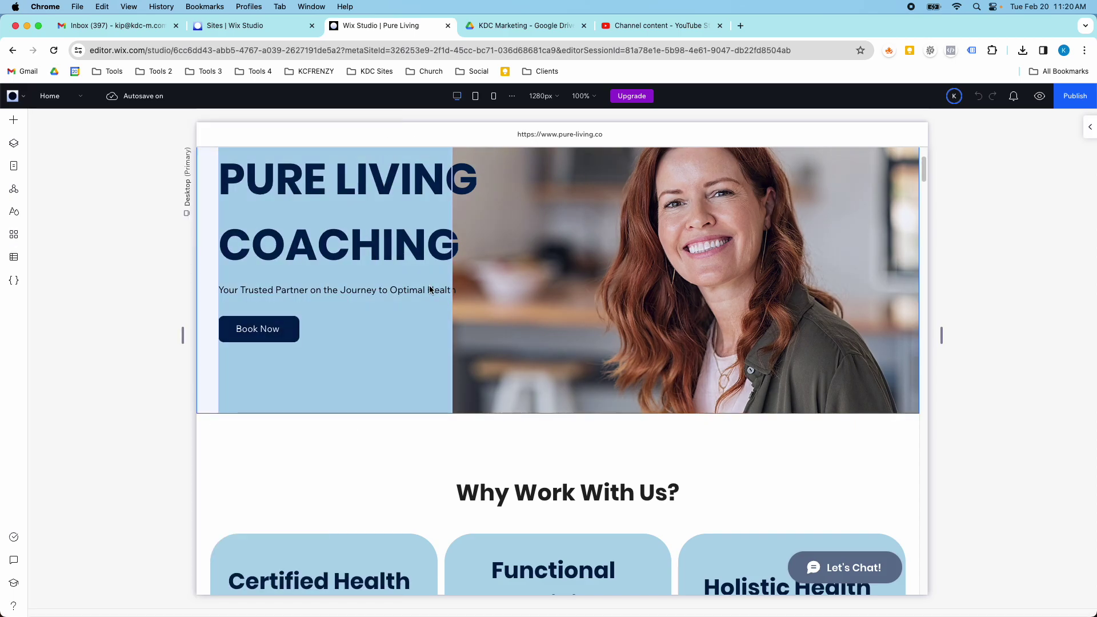
pyautogui.scroll(-15, 430, 288)
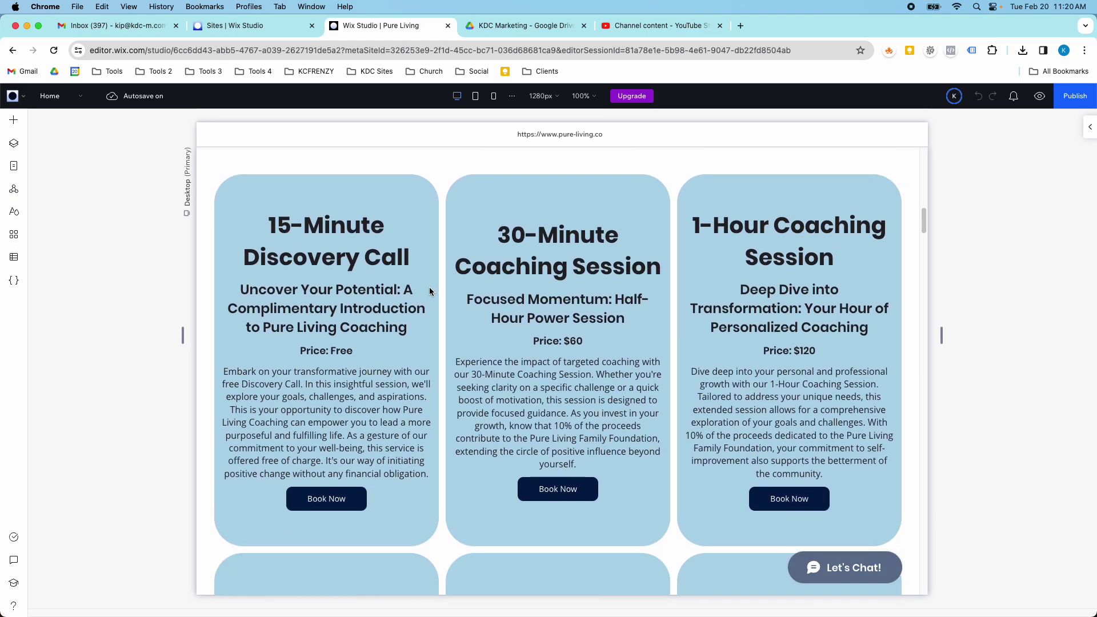
pyautogui.scroll(2, 430, 291)
pyautogui.scroll(-2, 385, 324)
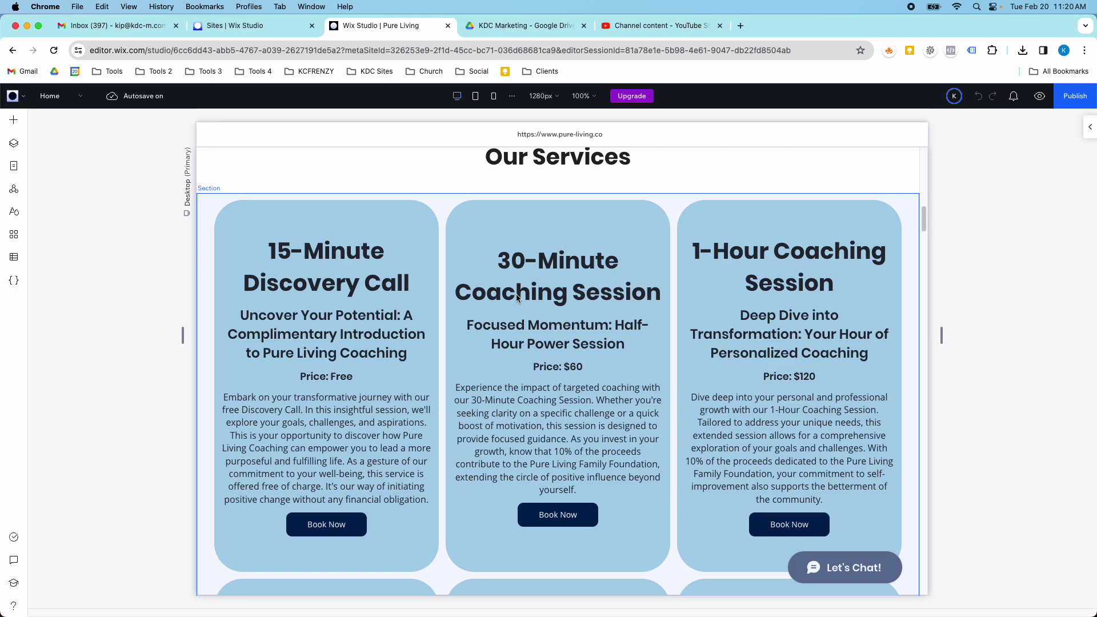
# Review the six items in the Services collection from the CMS, then close it
pyautogui.click(15, 258)
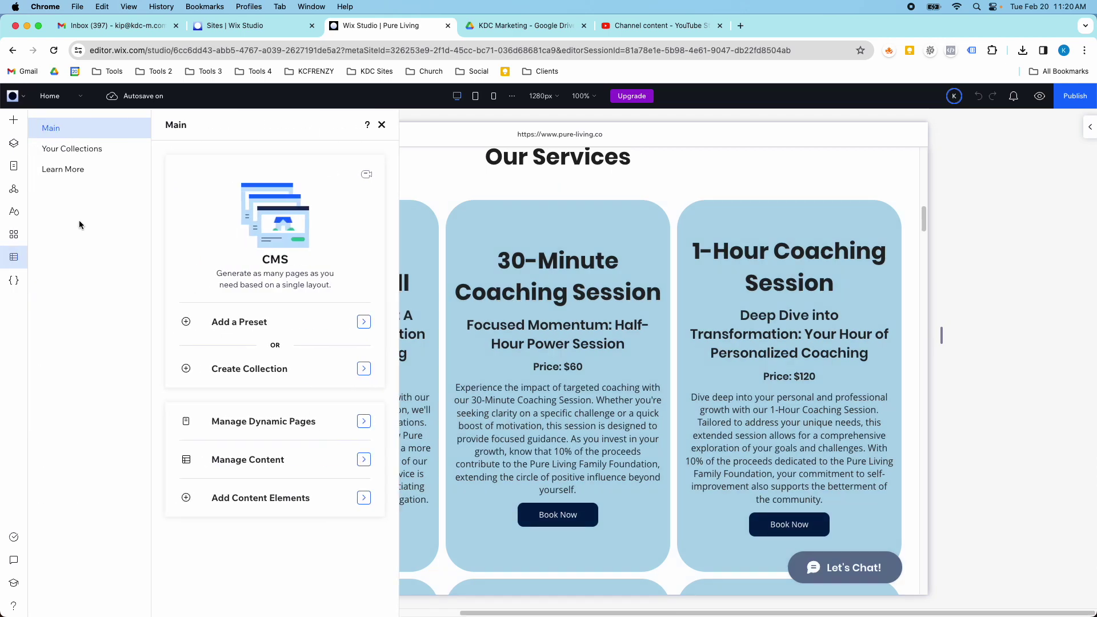
pyautogui.click(80, 150)
pyautogui.click(208, 272)
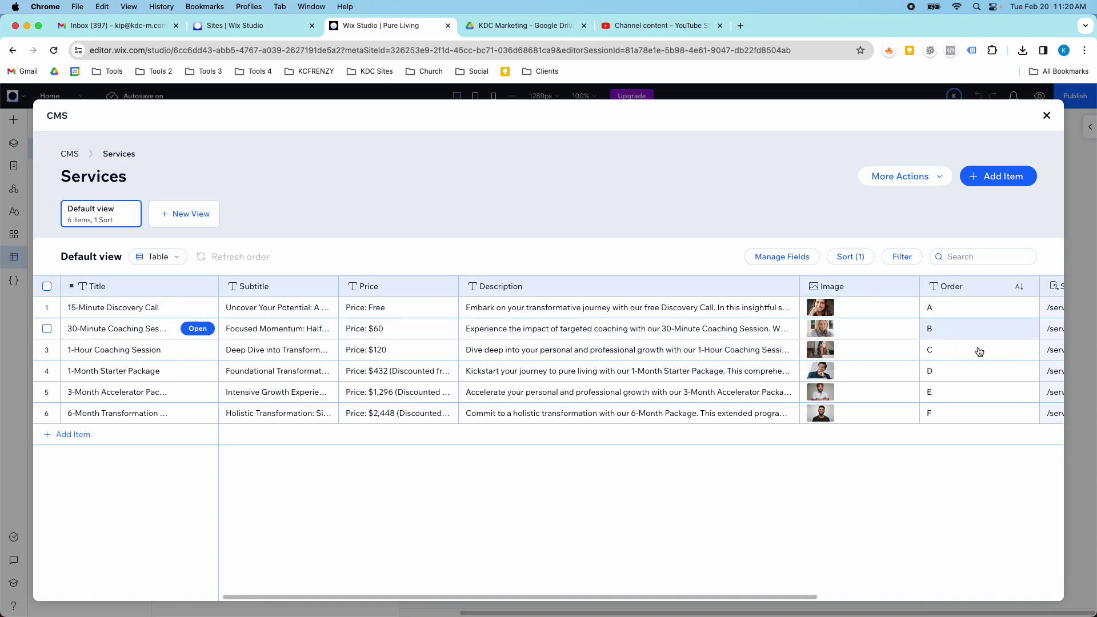
pyautogui.click(1045, 117)
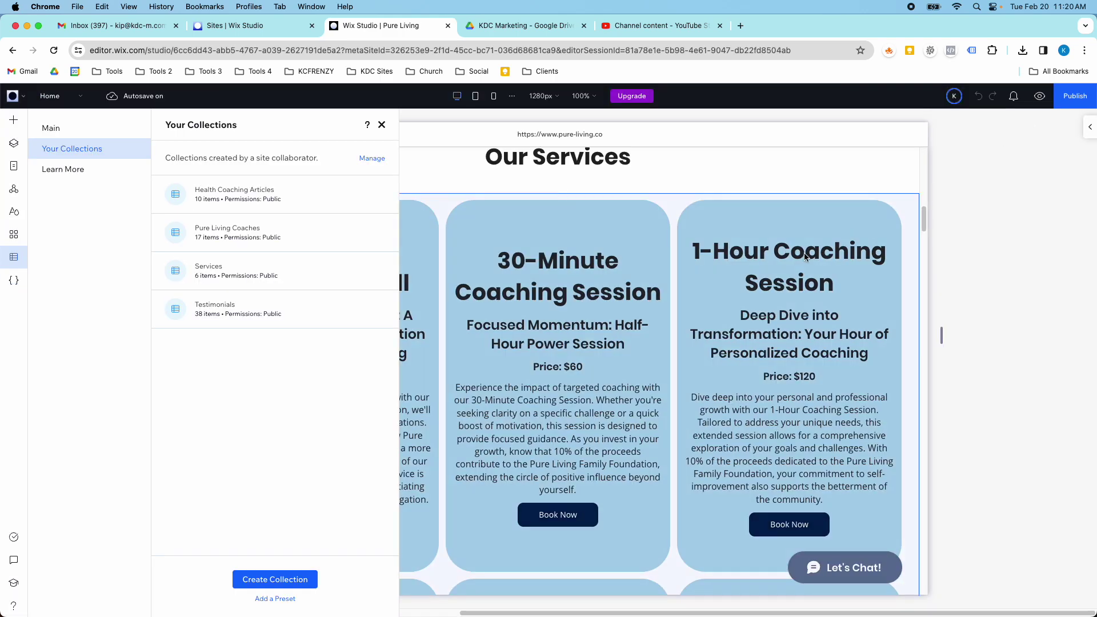
# Drill into the 15-Minute Discovery Call title and confirm it connects to Services Title (Text)
pyautogui.click(383, 125)
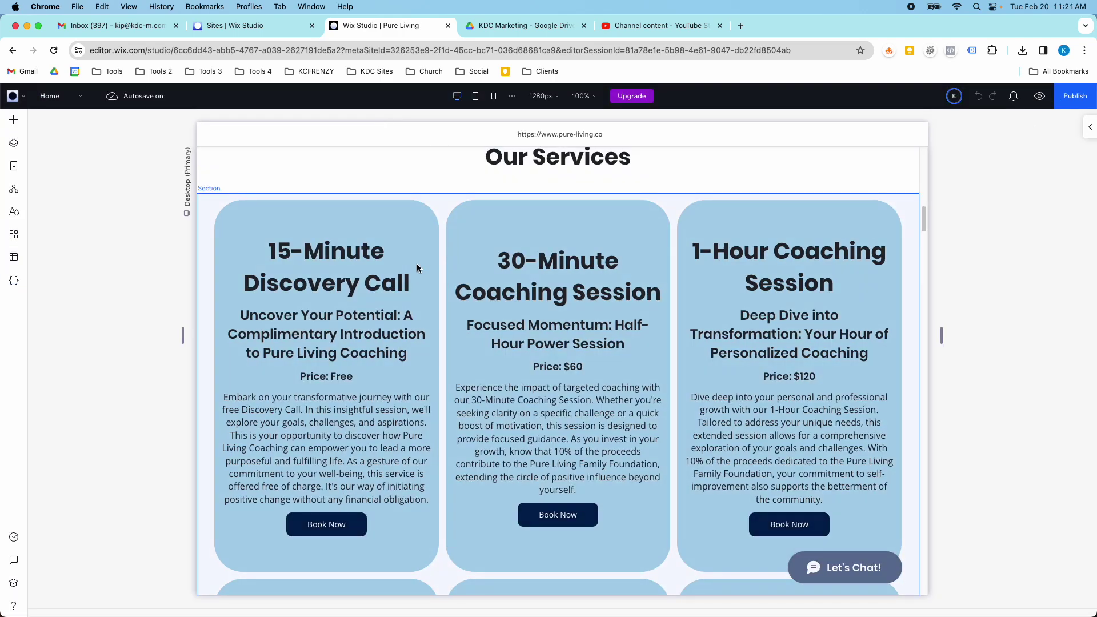
pyautogui.click(395, 255)
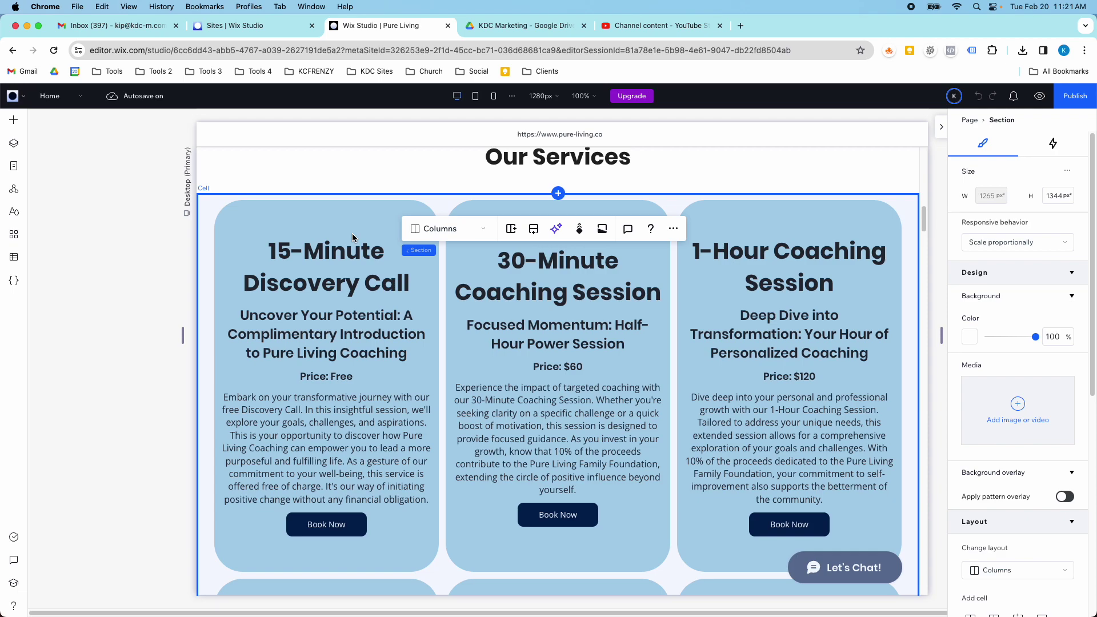
pyautogui.click(357, 260)
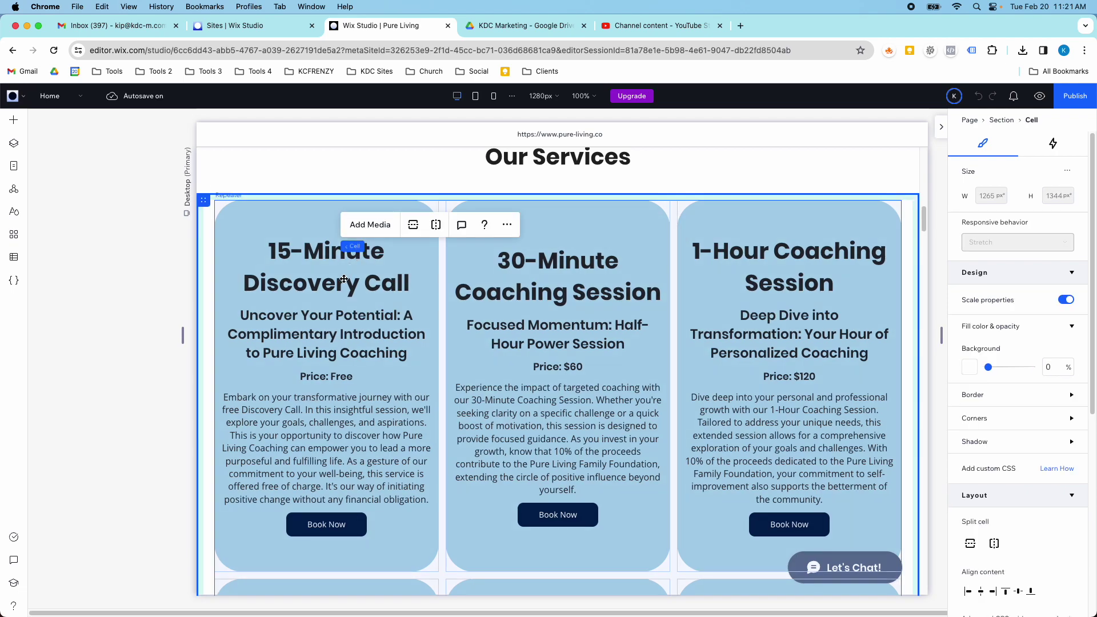
pyautogui.click(328, 280)
pyautogui.click(292, 296)
pyautogui.click(354, 290)
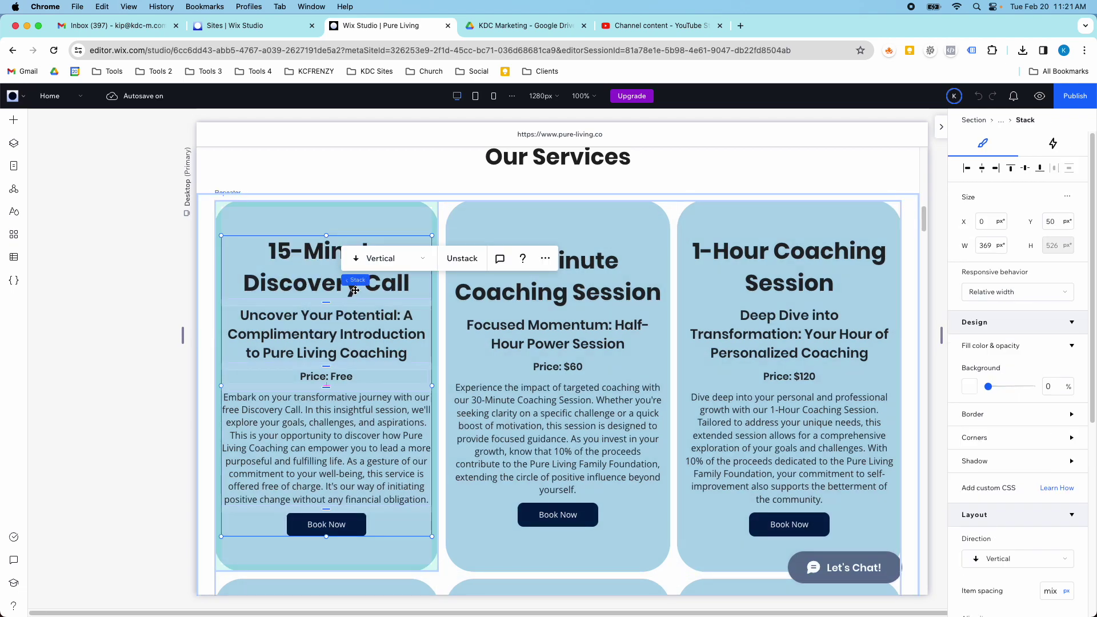
pyautogui.click(307, 278)
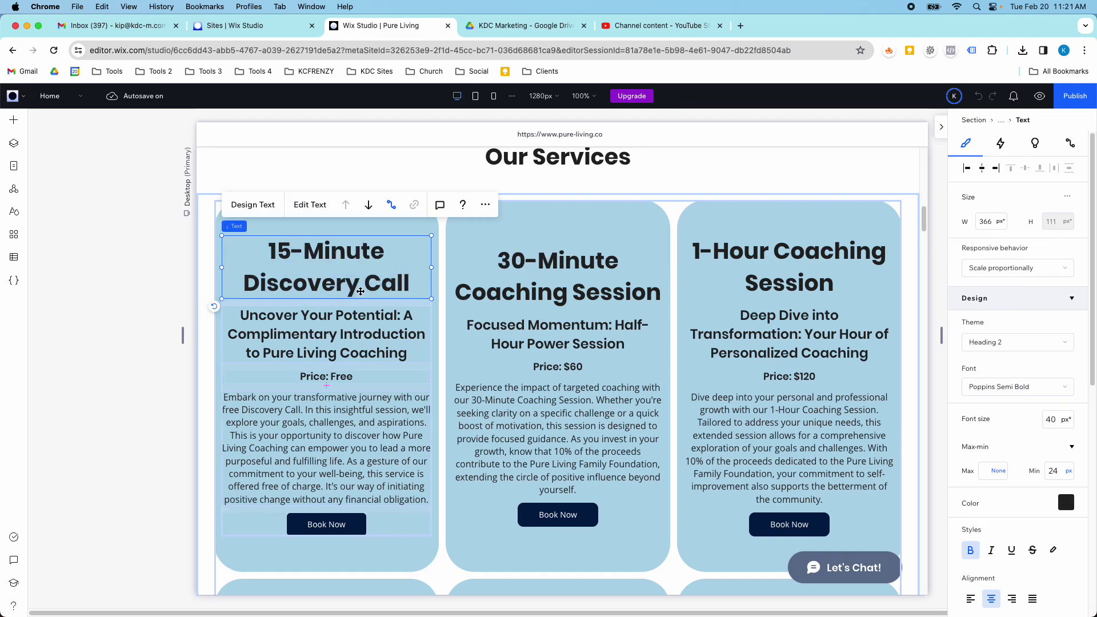
pyautogui.click(1070, 143)
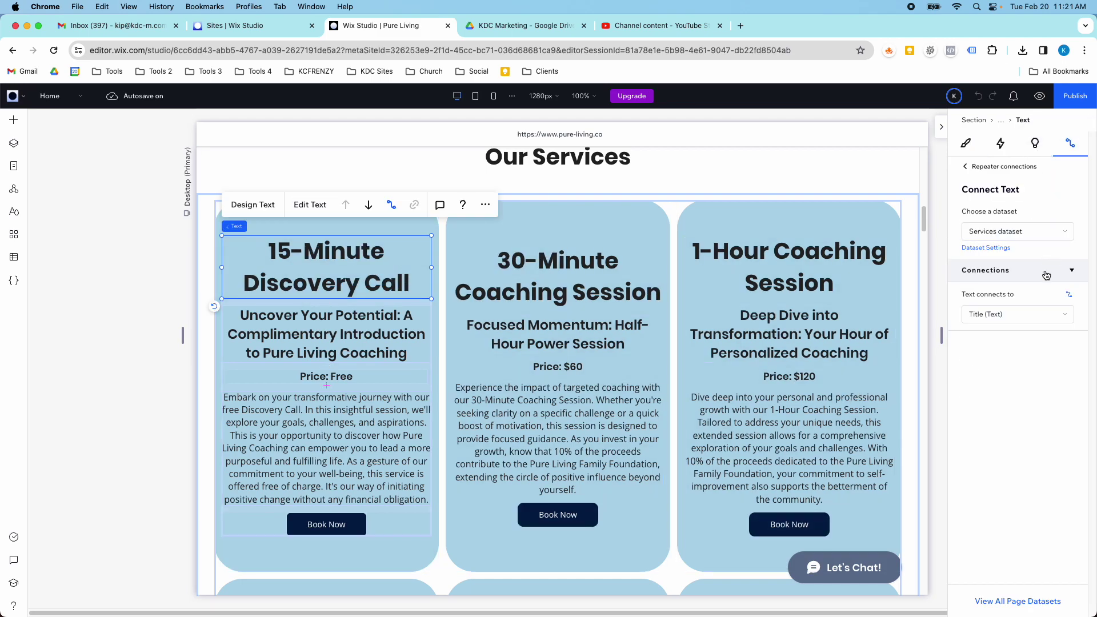
pyautogui.click(1033, 319)
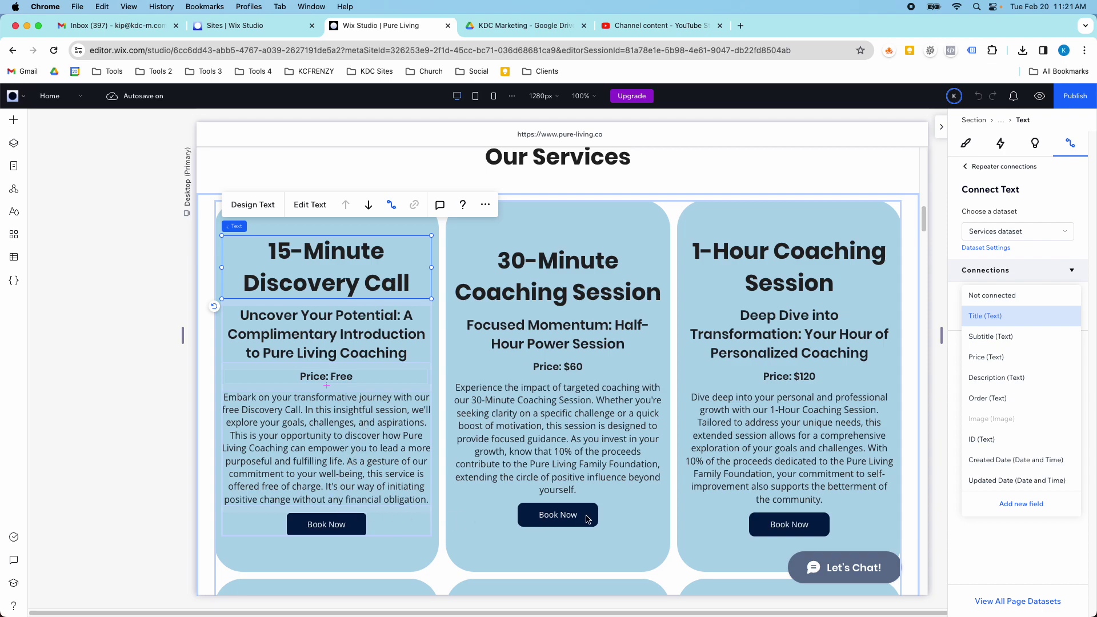
pyautogui.click(382, 490)
# Select the first card's Book Now button to show its Services dataset connection
pyautogui.click(326, 523)
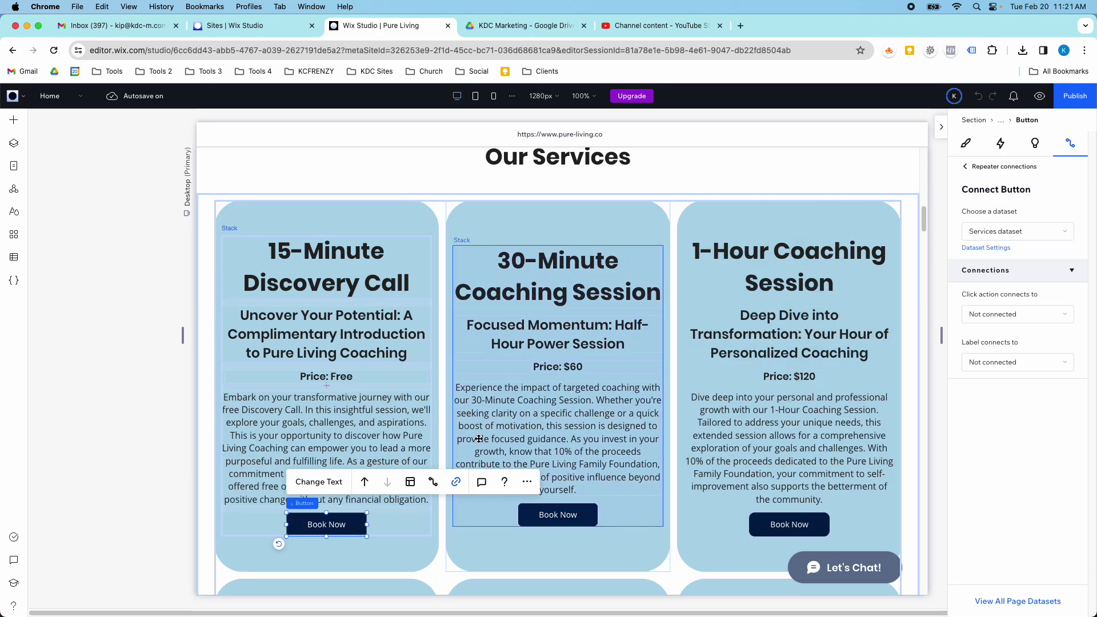
pyautogui.scroll(-1, 355, 517)
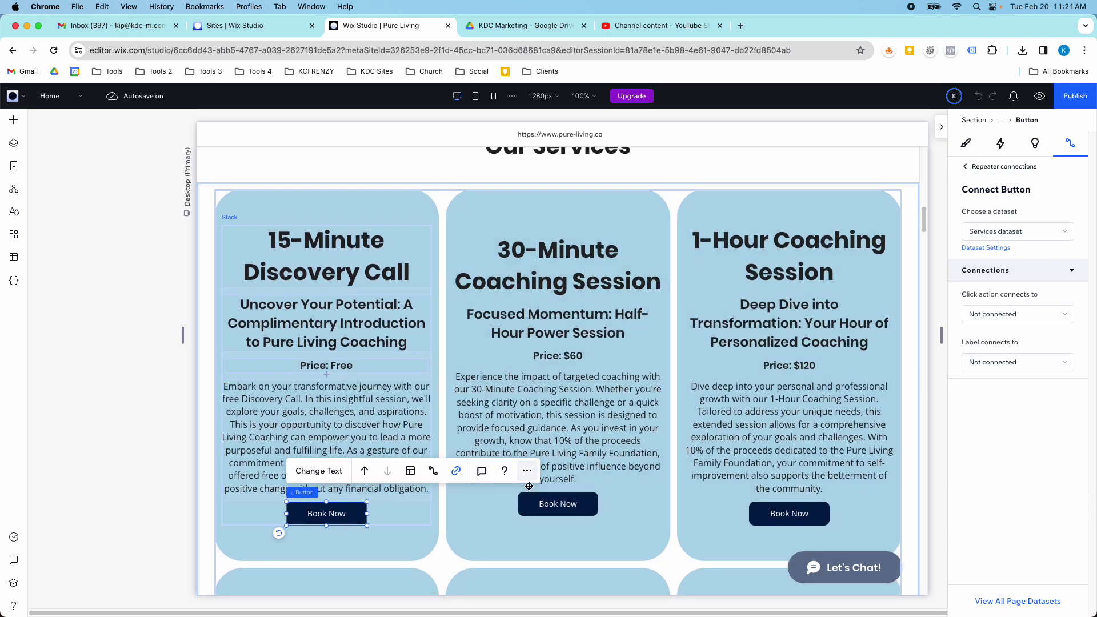
pyautogui.scroll(-1, 552, 501)
pyautogui.scroll(2, 486, 493)
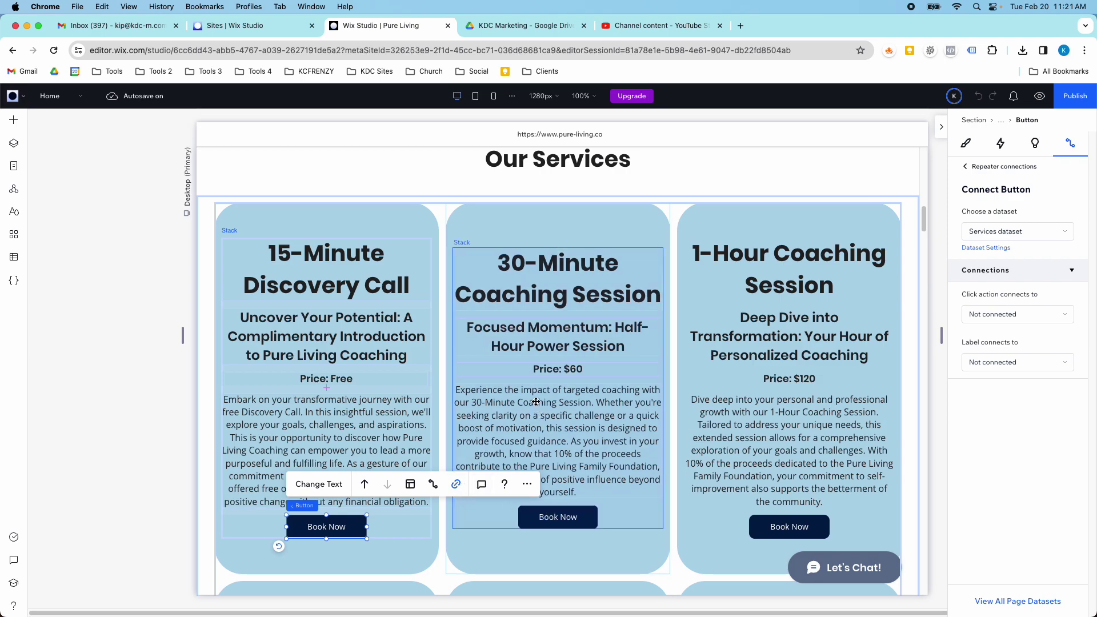
pyautogui.scroll(-4, 535, 402)
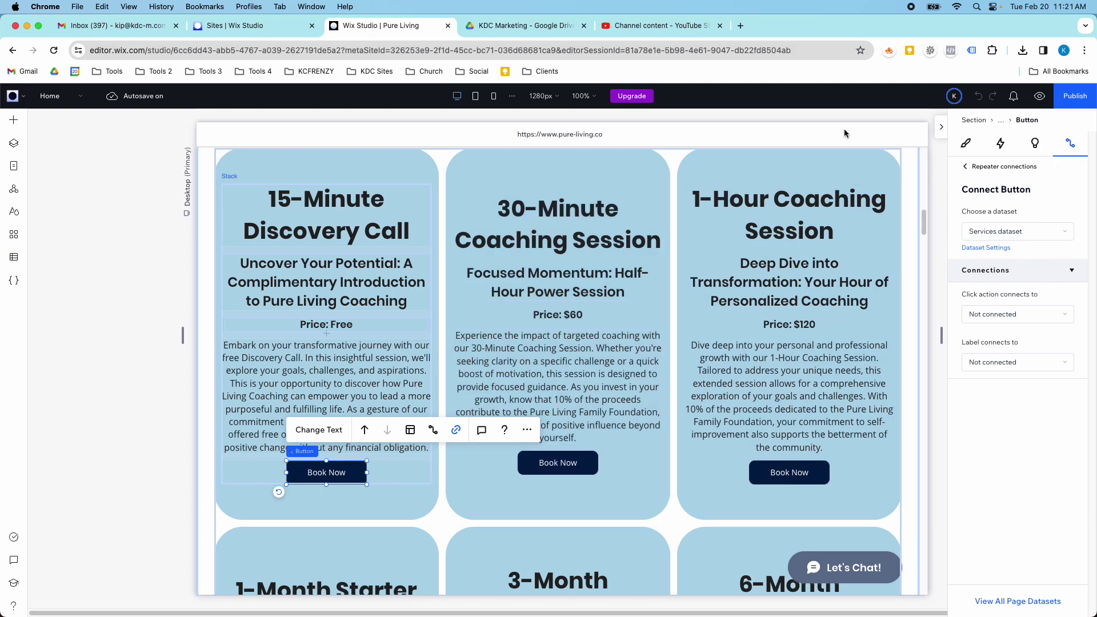
# Select the first card's Learn More button, linked to Services (Title), and list the site pages
pyautogui.click(74, 98)
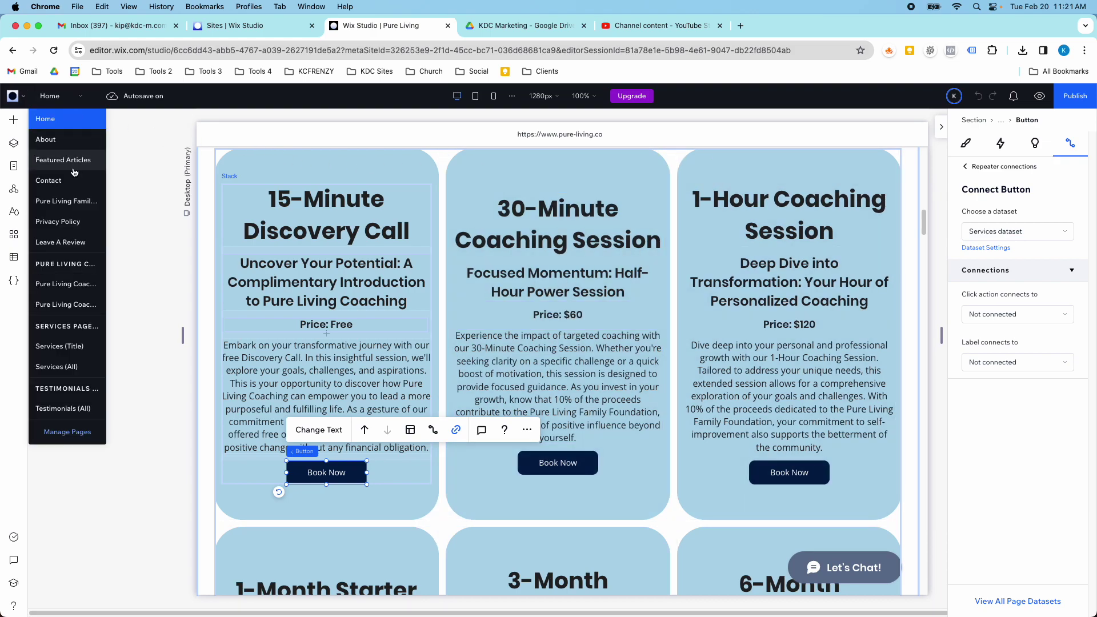
pyautogui.click(73, 355)
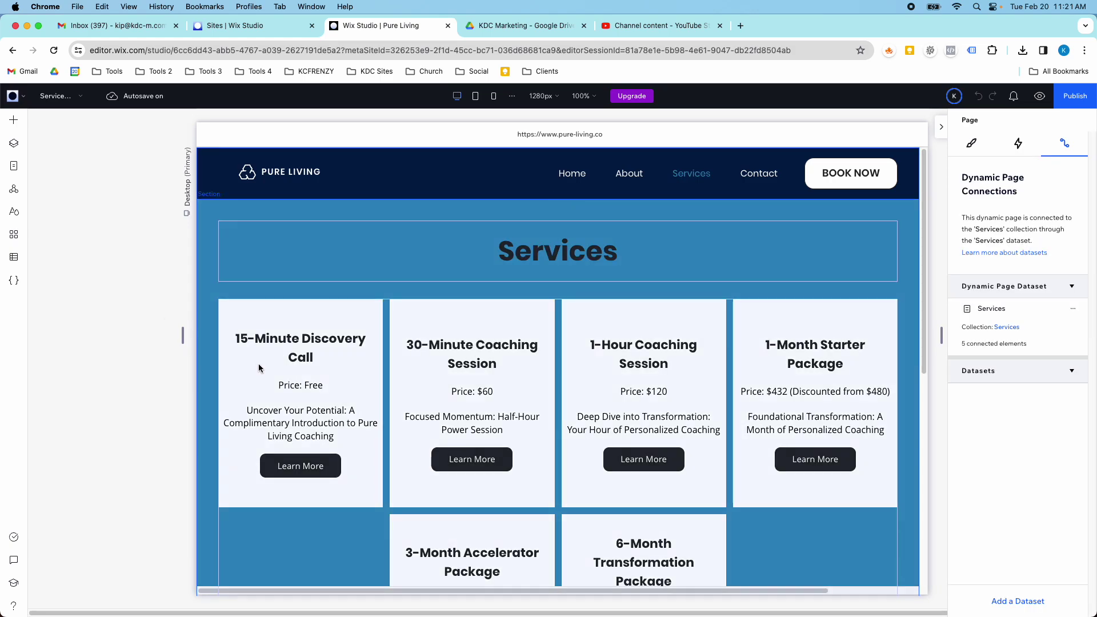
pyautogui.click(312, 475)
pyautogui.click(320, 475)
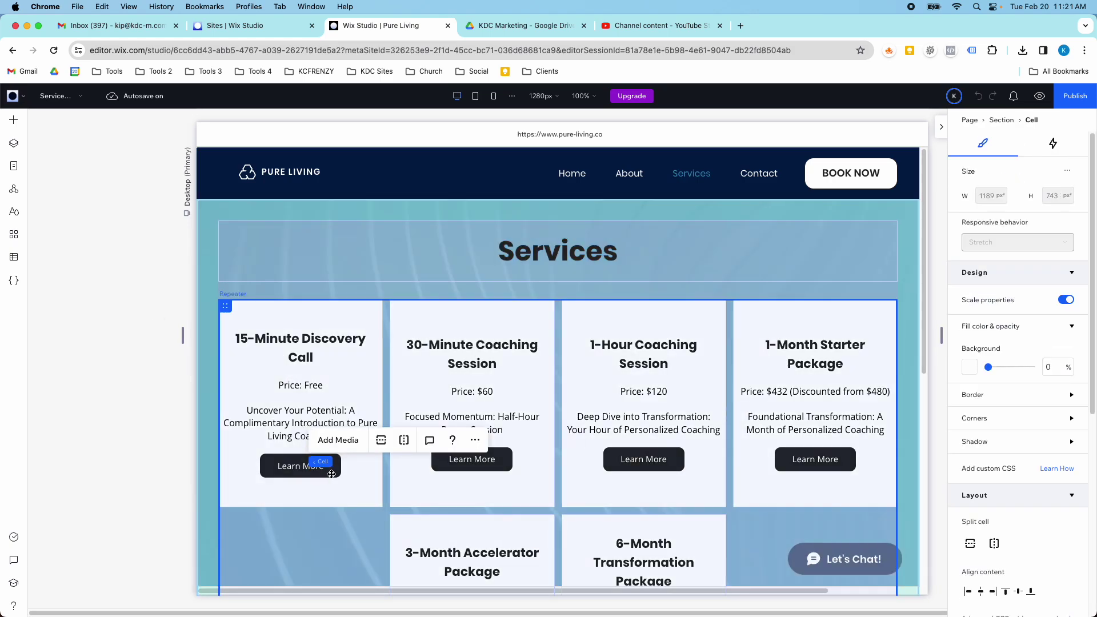
pyautogui.click(311, 472)
pyautogui.click(291, 467)
pyautogui.click(291, 467)
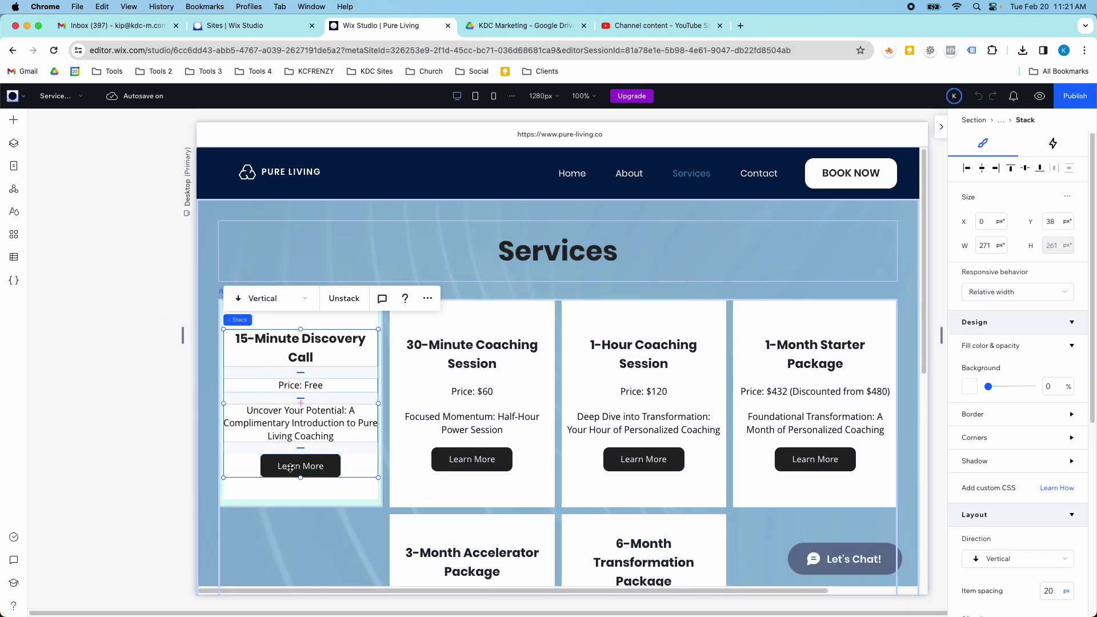
pyautogui.click(291, 467)
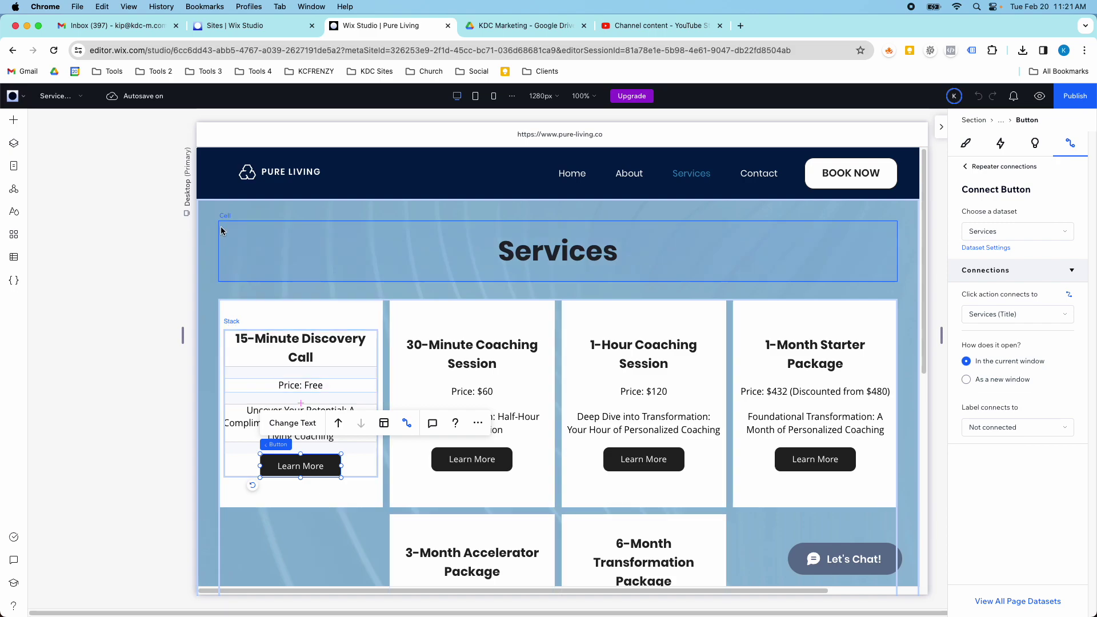
pyautogui.click(79, 97)
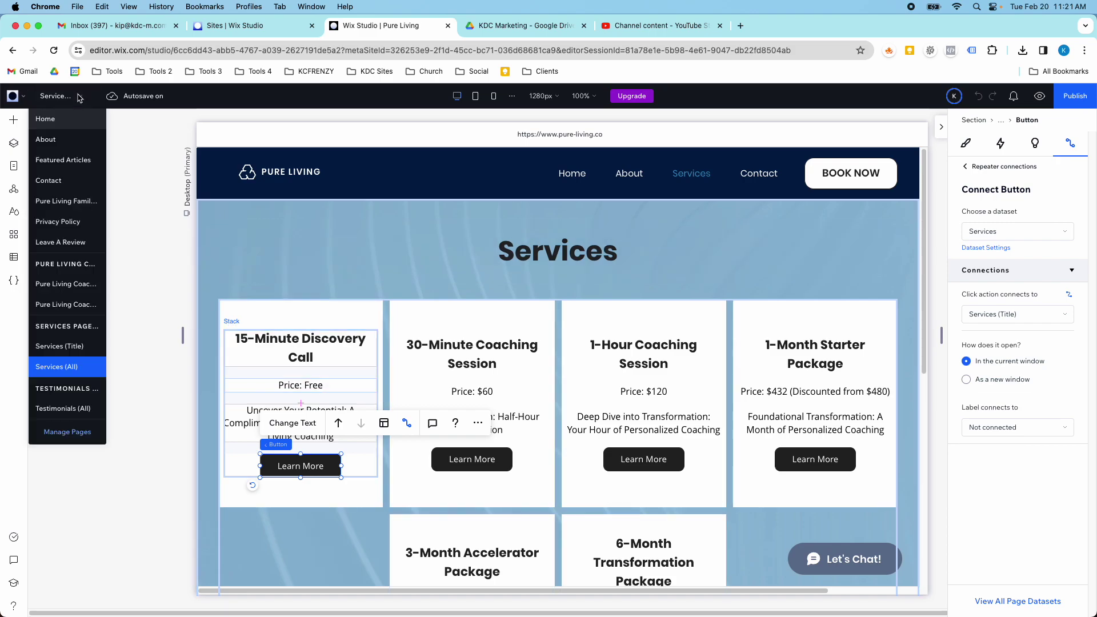
# Switch to the Services (Title) page and scroll through the $120 1-Hour Coaching Session item
pyautogui.click(77, 348)
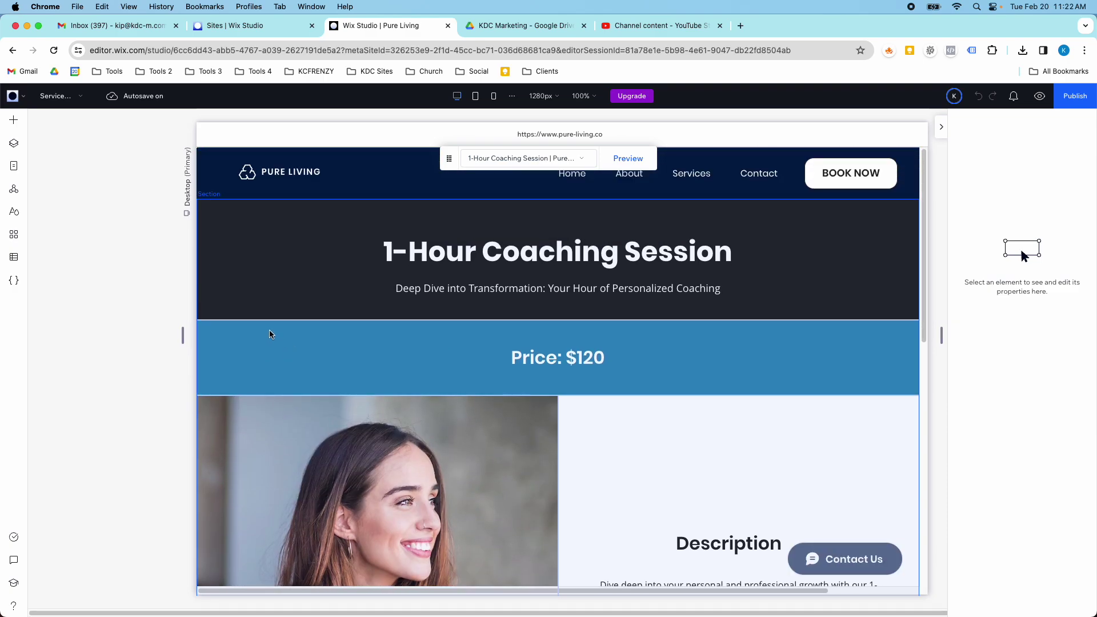
pyautogui.scroll(-3, 495, 289)
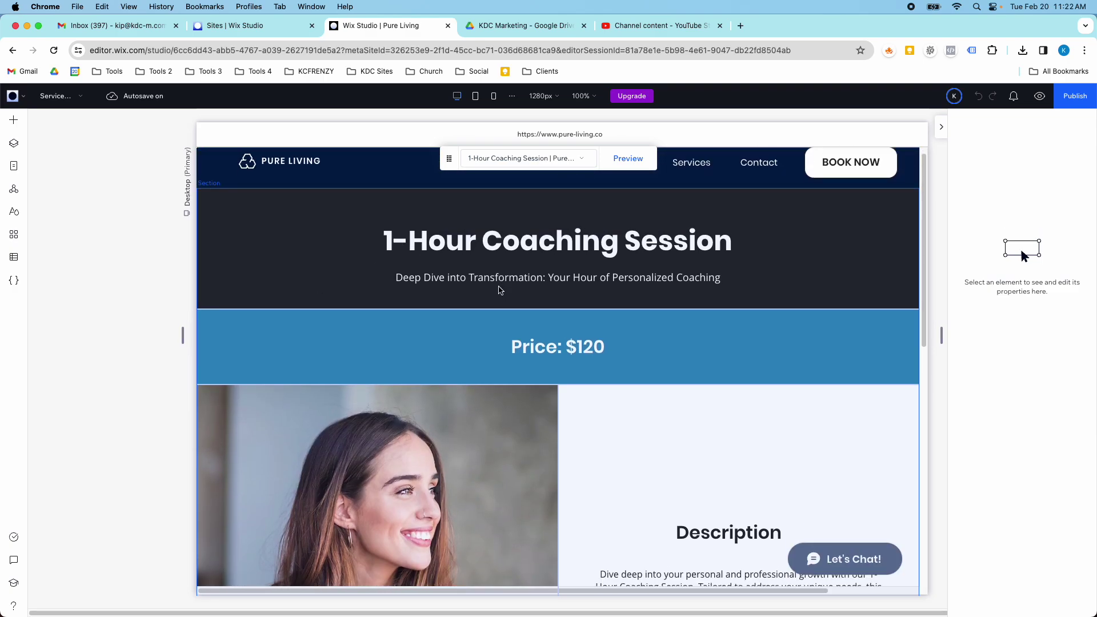
pyautogui.scroll(-8, 498, 289)
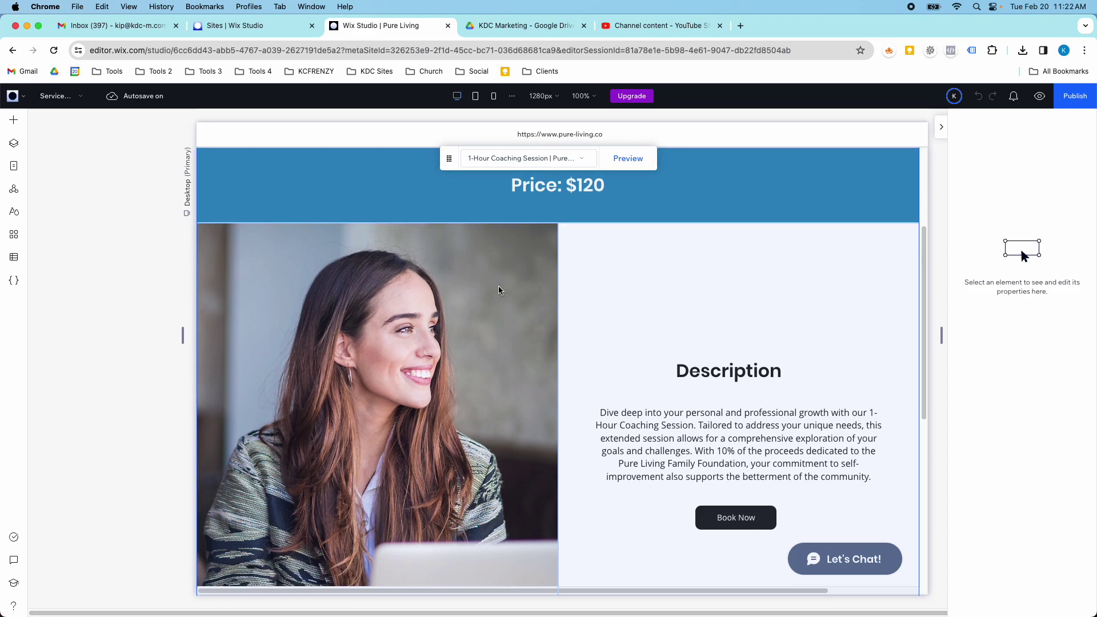
pyautogui.scroll(-5, 499, 290)
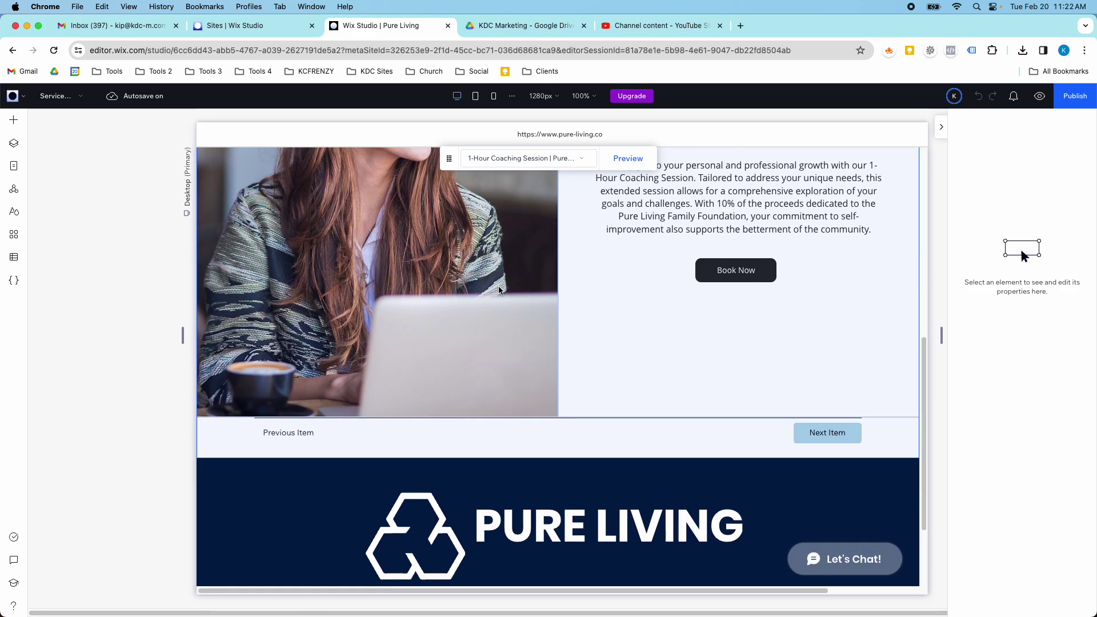
pyautogui.scroll(15, 498, 290)
pyautogui.scroll(2, 499, 290)
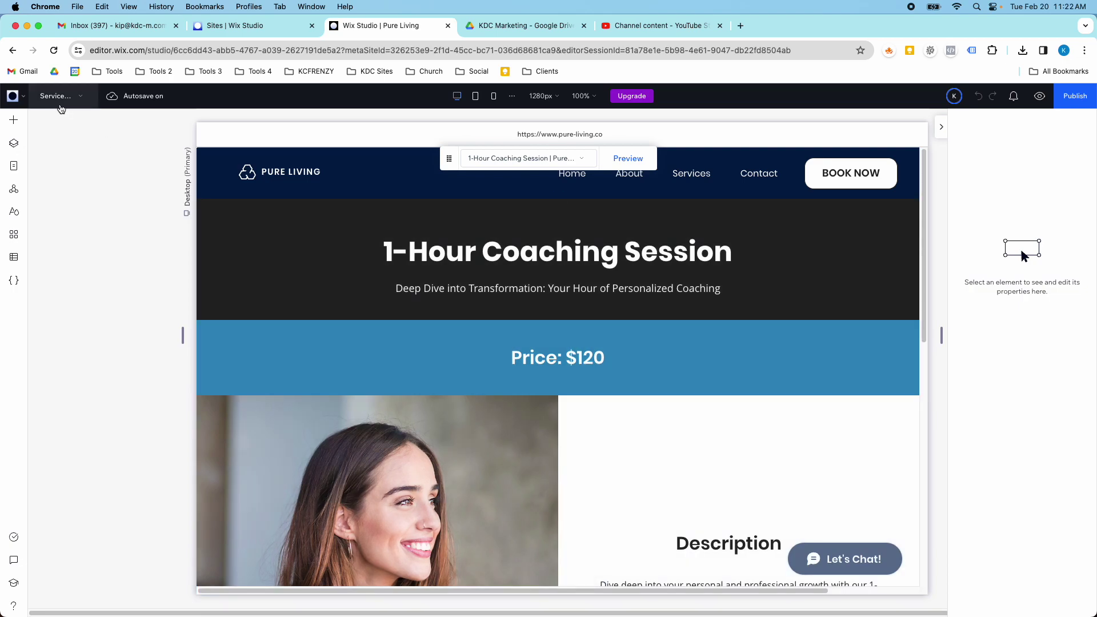
pyautogui.click(57, 96)
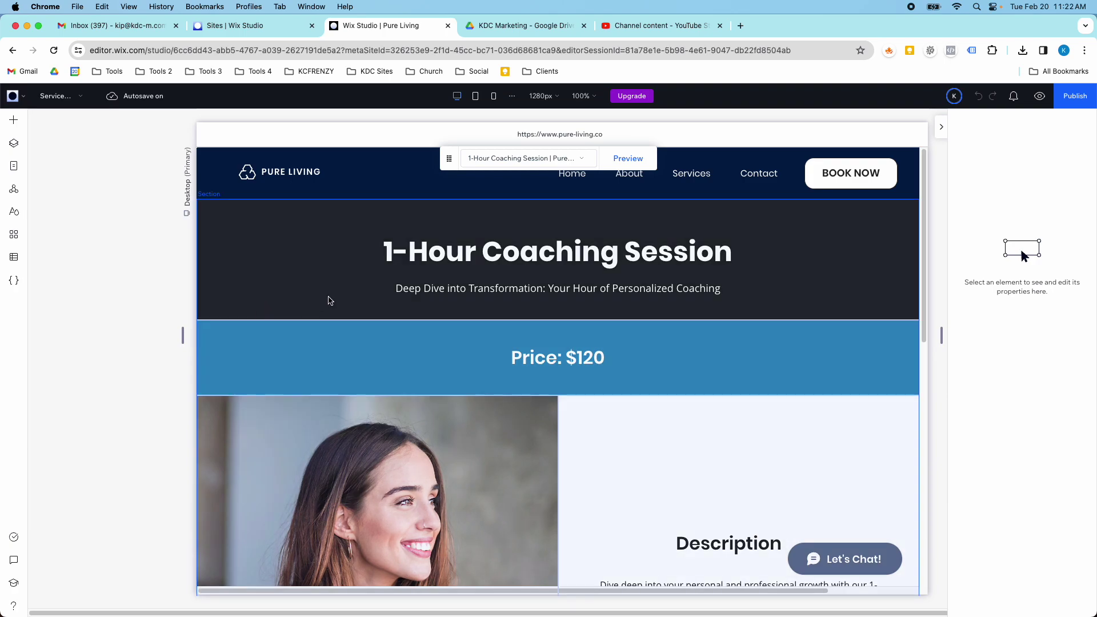
pyautogui.scroll(-1, 413, 285)
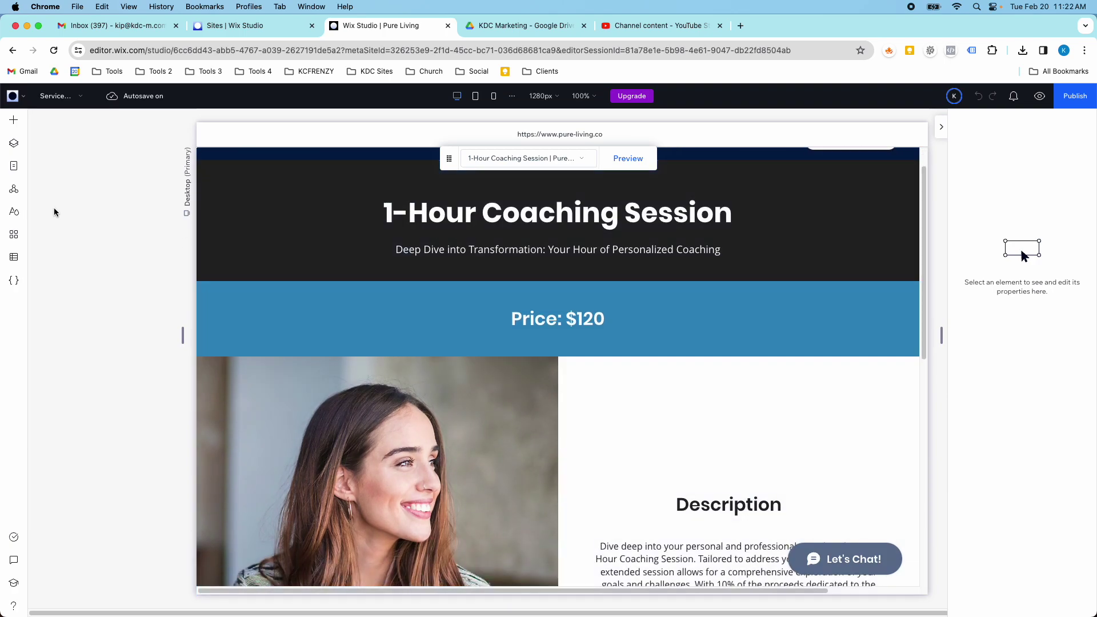
# Open the Services collection table, scroll across its columns, and close it to the collections list
pyautogui.click(14, 257)
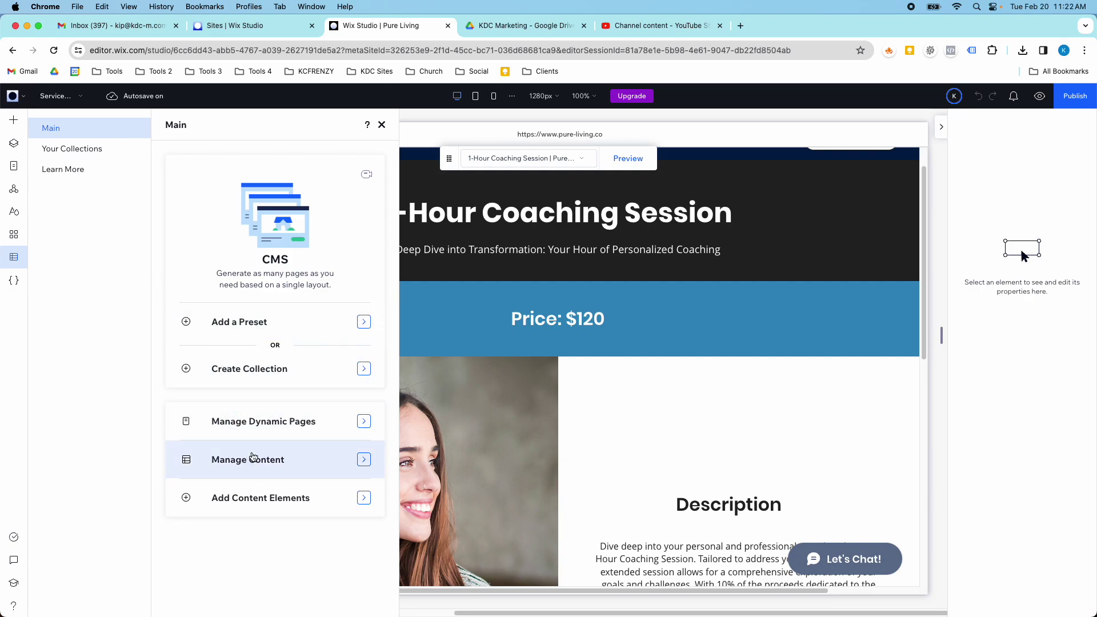
pyautogui.click(94, 150)
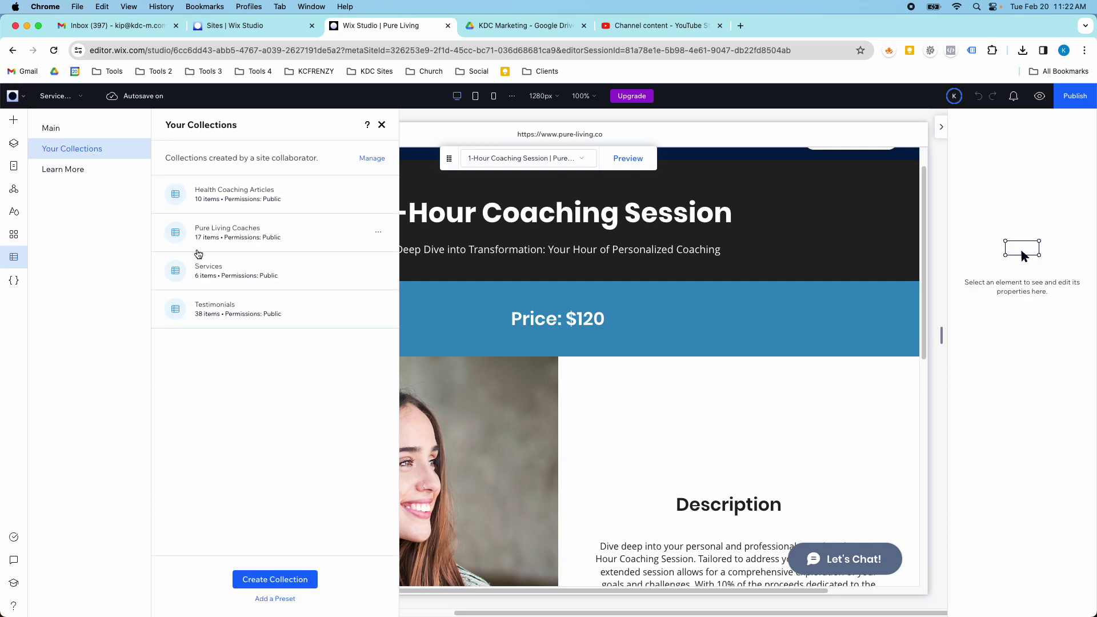
pyautogui.click(240, 276)
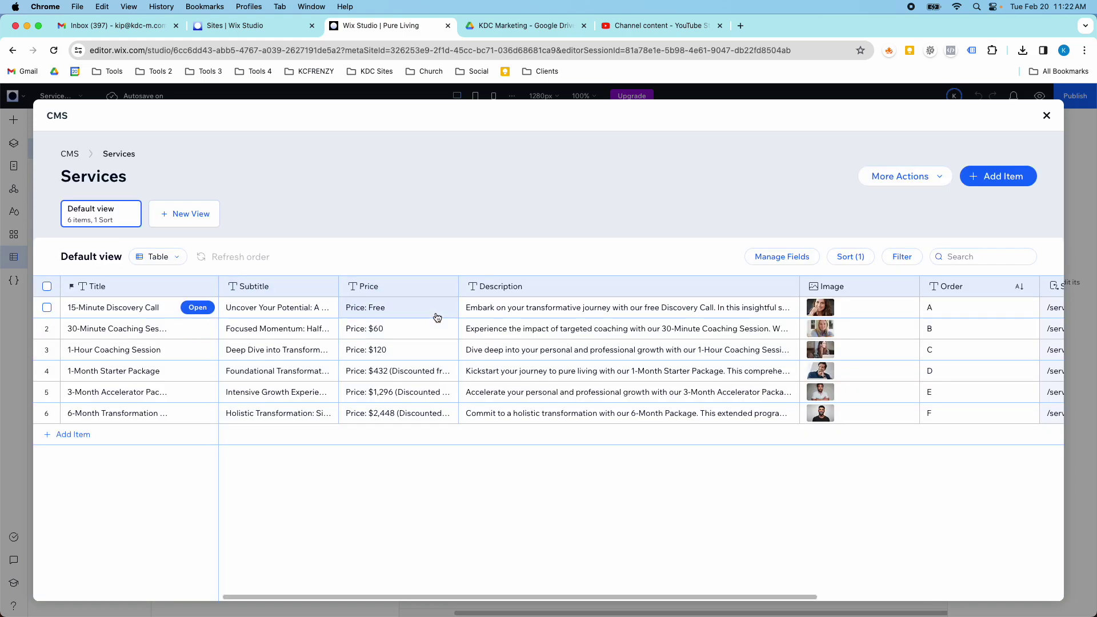
pyautogui.hscroll(3, 434, 311)
pyautogui.hscroll(5, 807, 380)
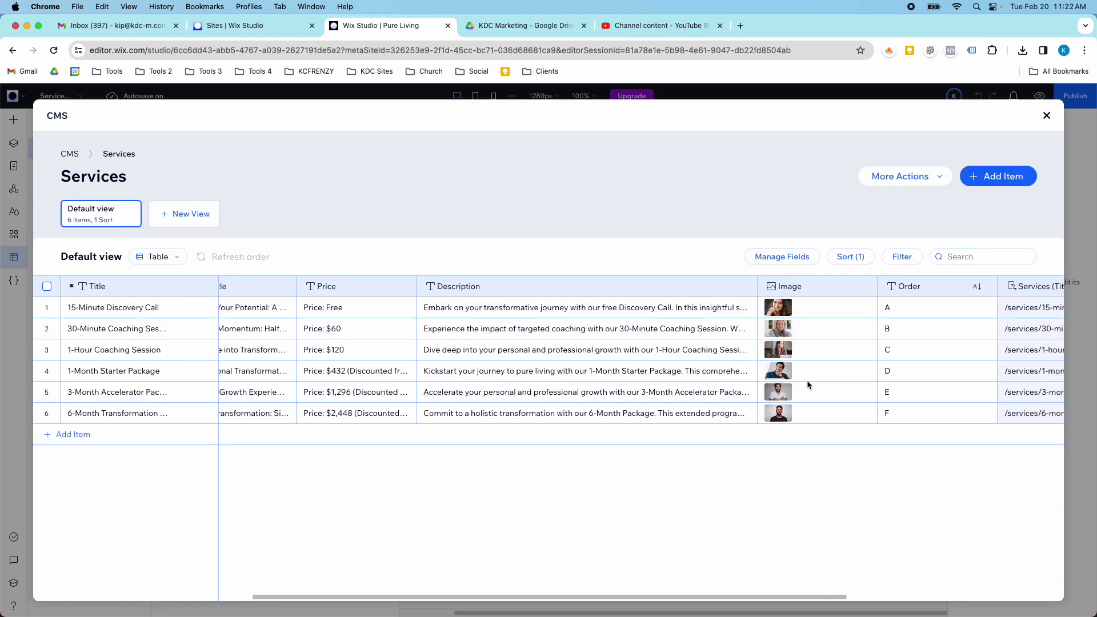
pyautogui.click(1046, 116)
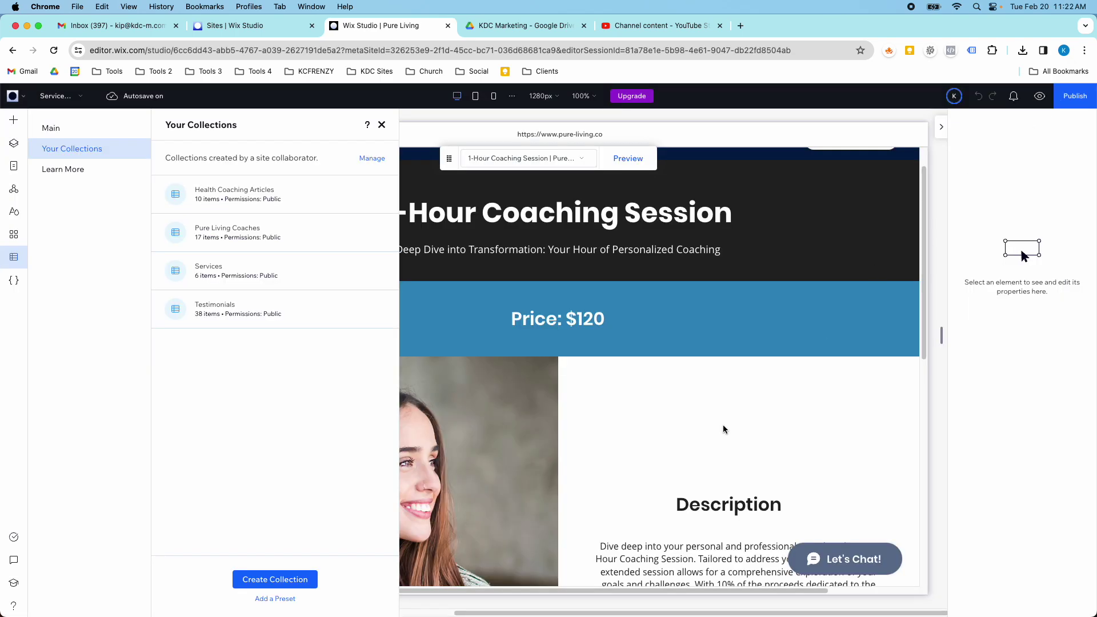
pyautogui.scroll(-5, 724, 429)
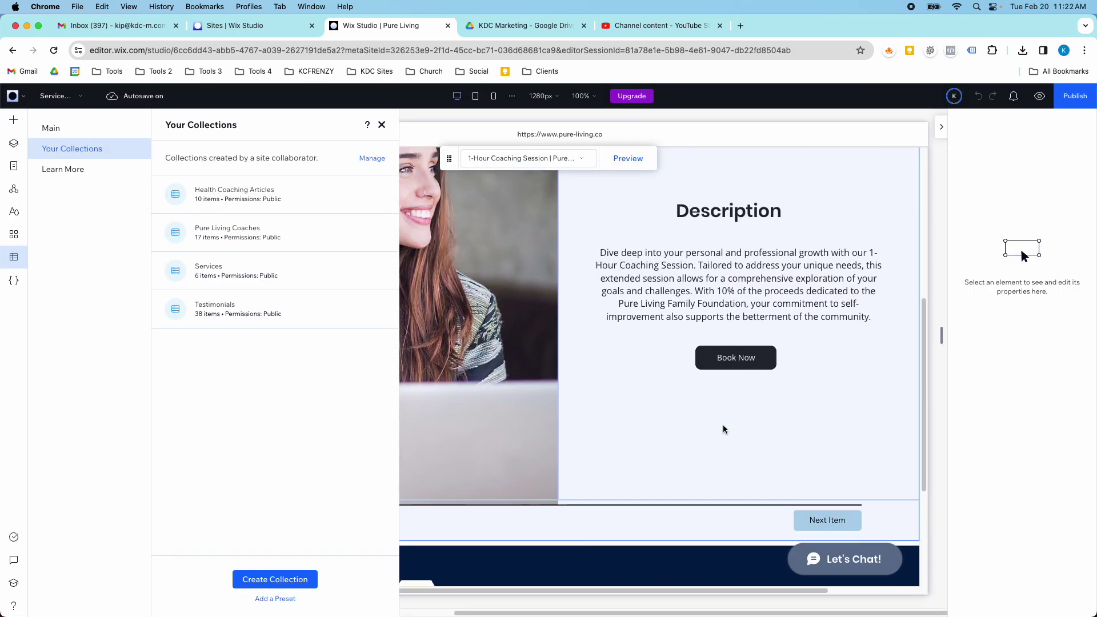
# Close the collections list and preview the 1-Month Starter Package item page
pyautogui.scroll(4, 723, 429)
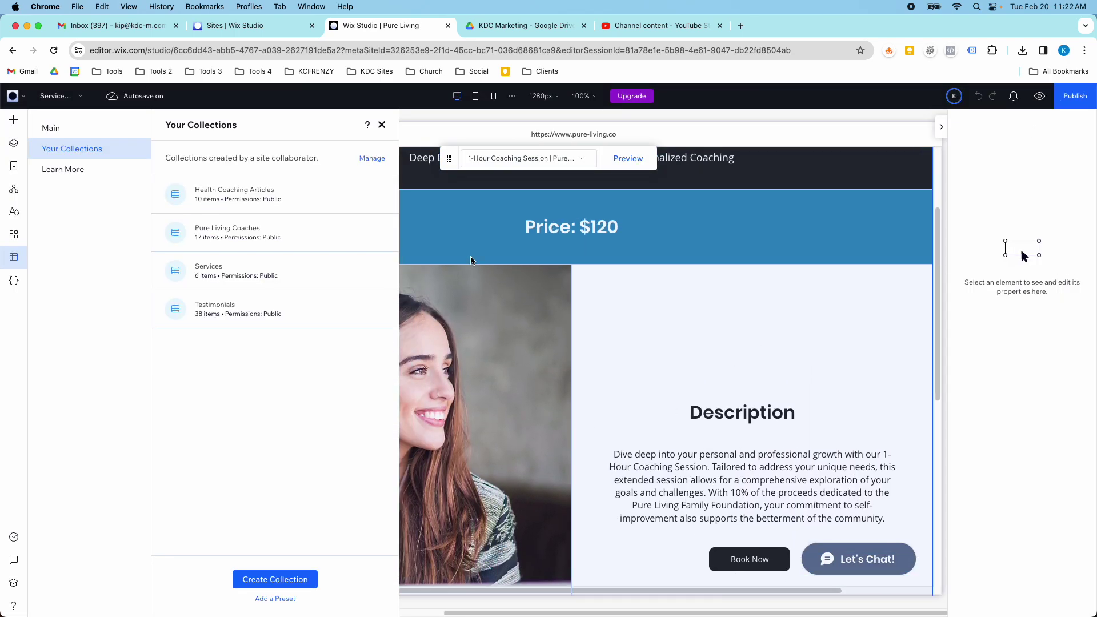
pyautogui.click(382, 124)
pyautogui.click(524, 160)
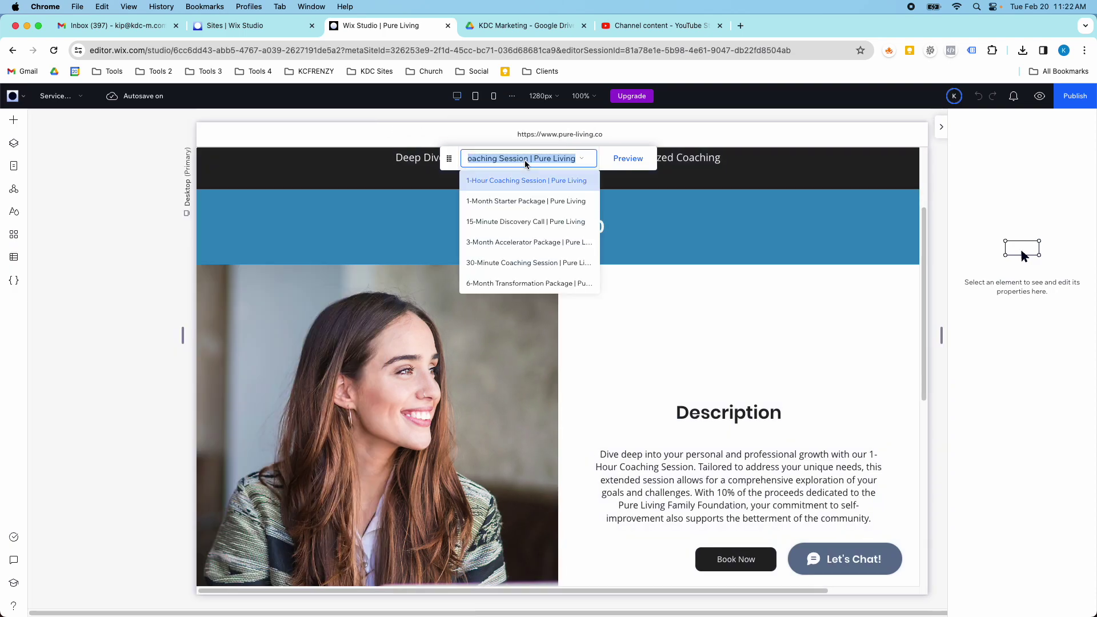
pyautogui.click(527, 202)
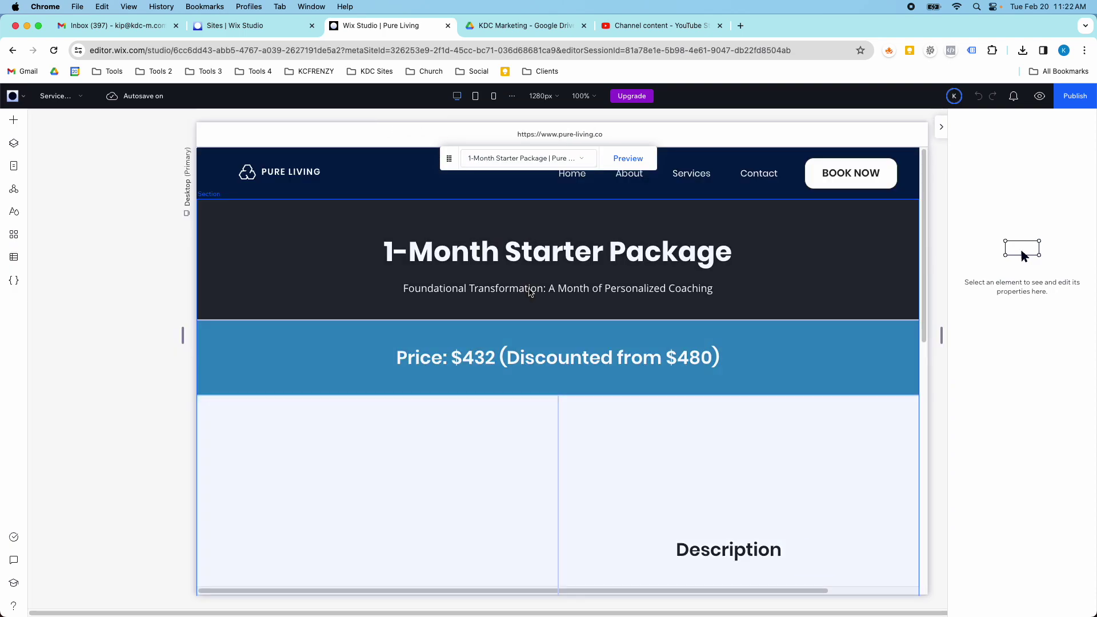
pyautogui.scroll(-10, 537, 343)
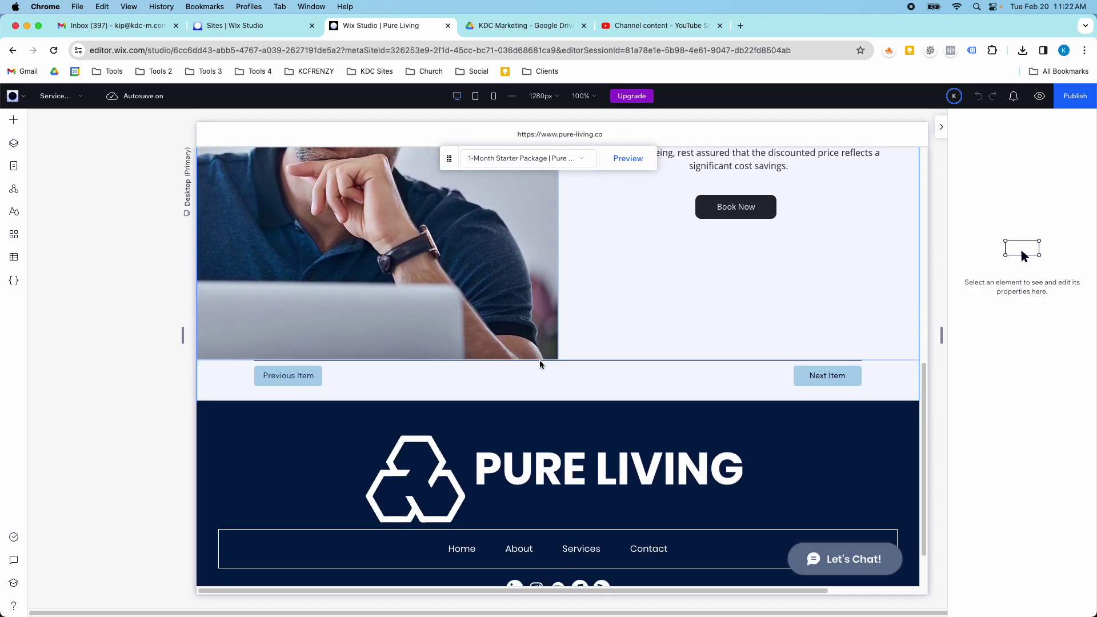
pyautogui.scroll(10, 540, 364)
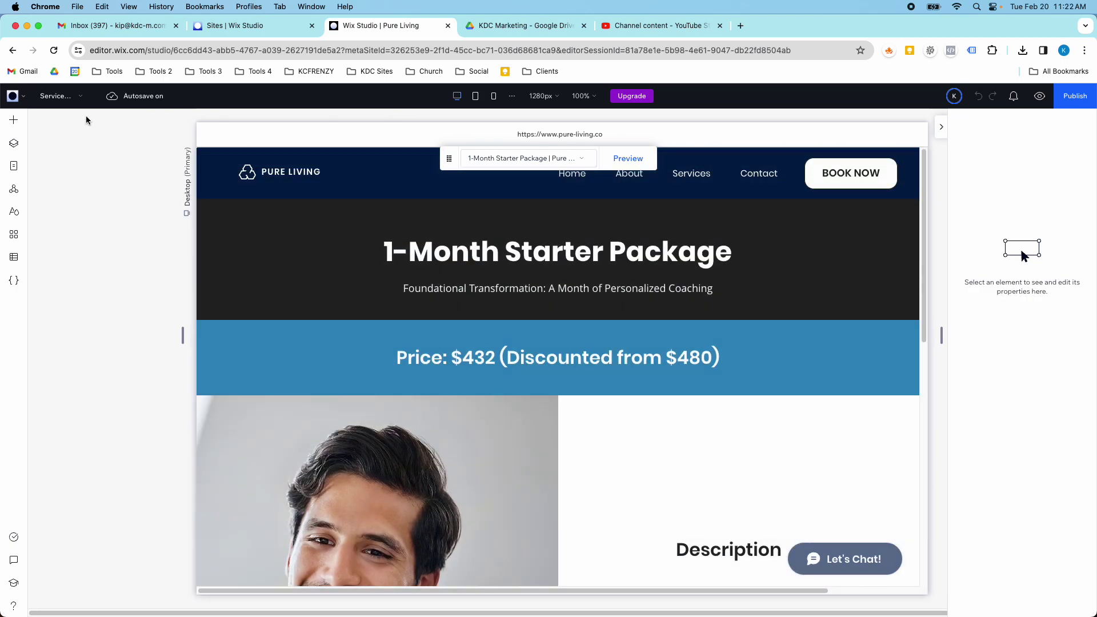
# Switch to the Services (All) page and look over its six service cards
pyautogui.click(57, 96)
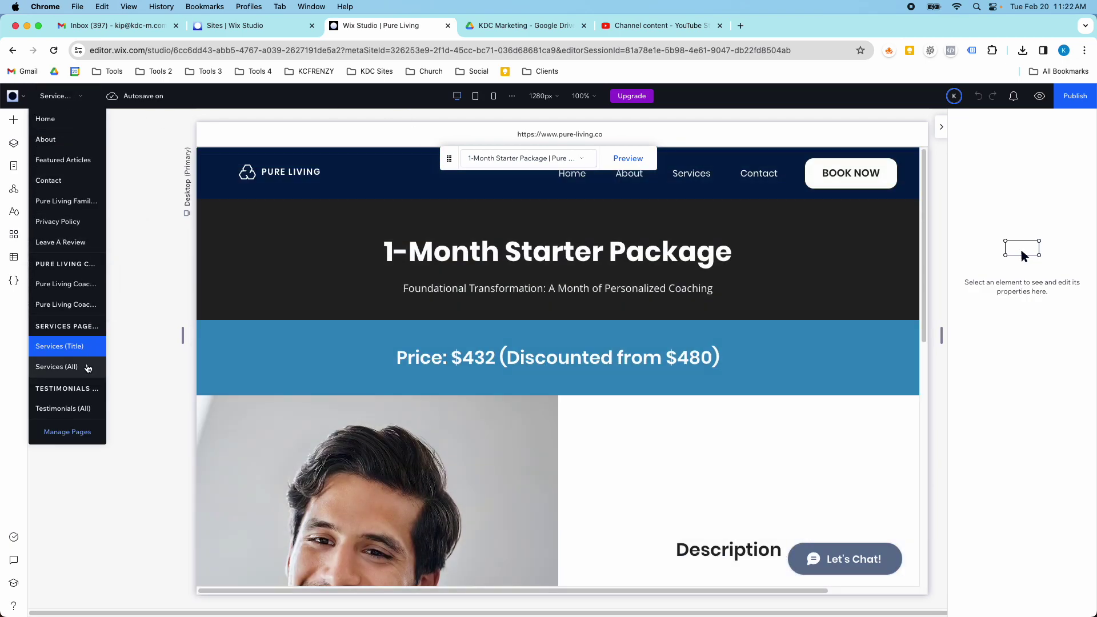
pyautogui.click(88, 368)
pyautogui.scroll(-3, 245, 355)
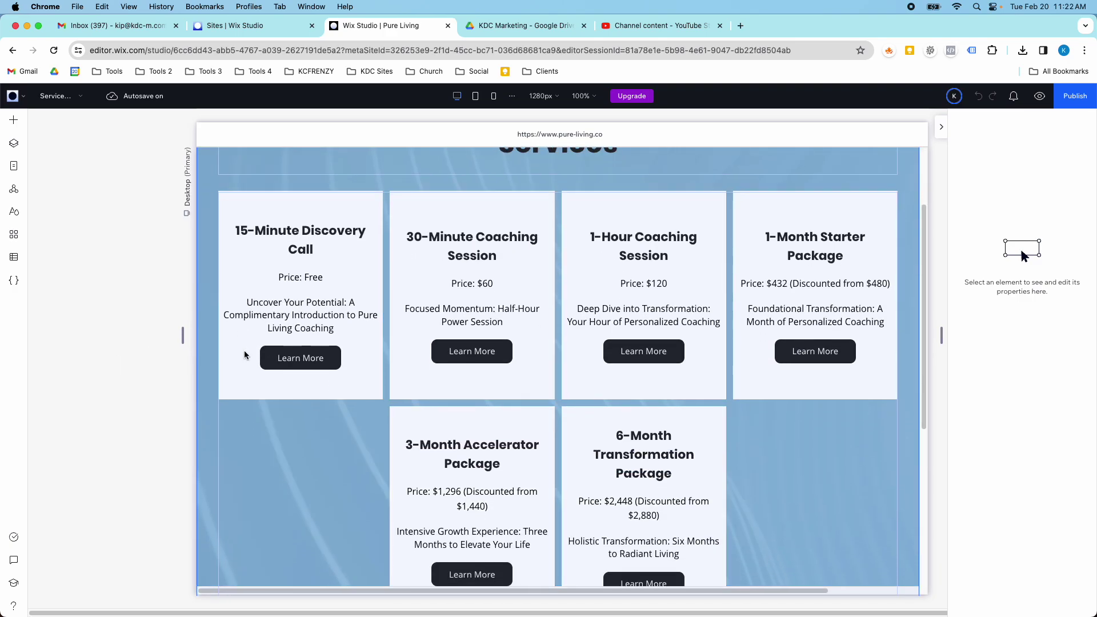
pyautogui.scroll(5, 541, 275)
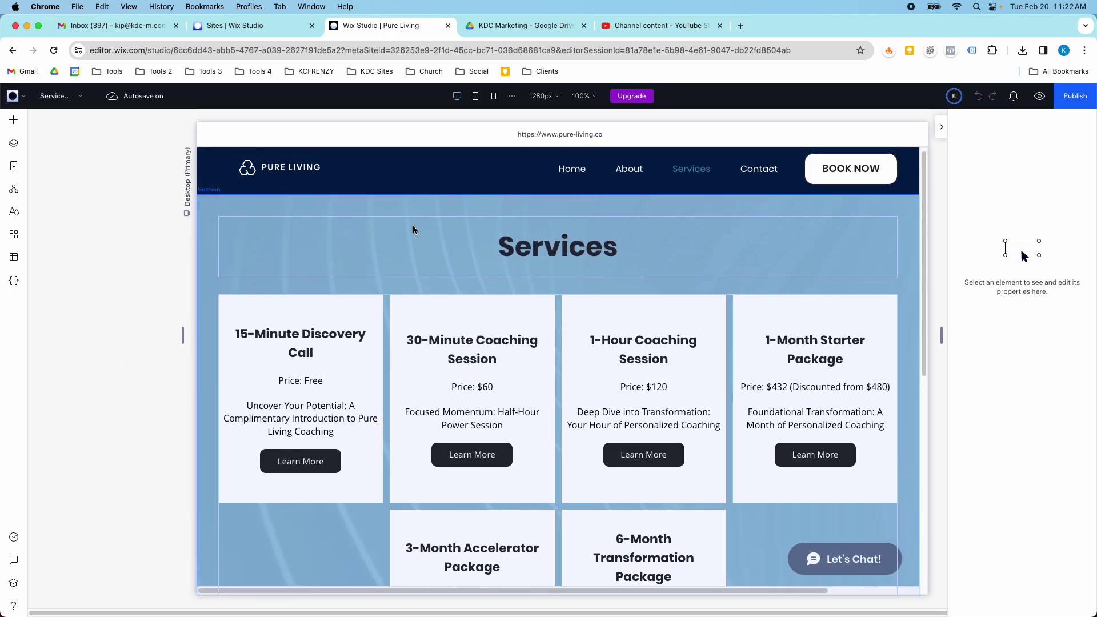
pyautogui.click(58, 96)
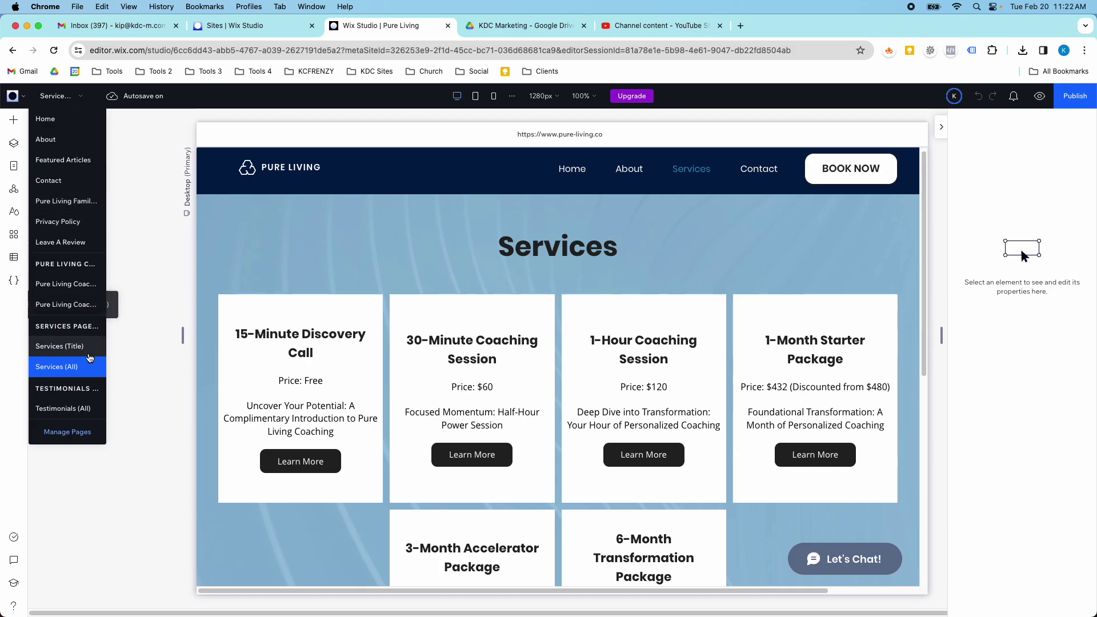
pyautogui.click(139, 163)
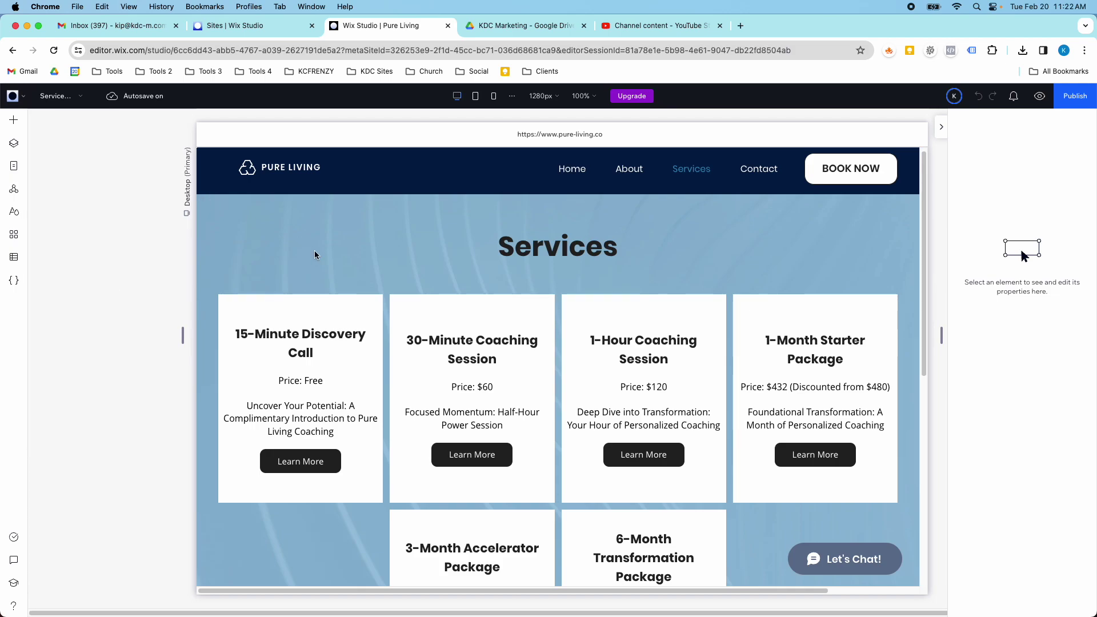
# Scroll the Home page down to the Our Services cards
pyautogui.scroll(-5, 433, 377)
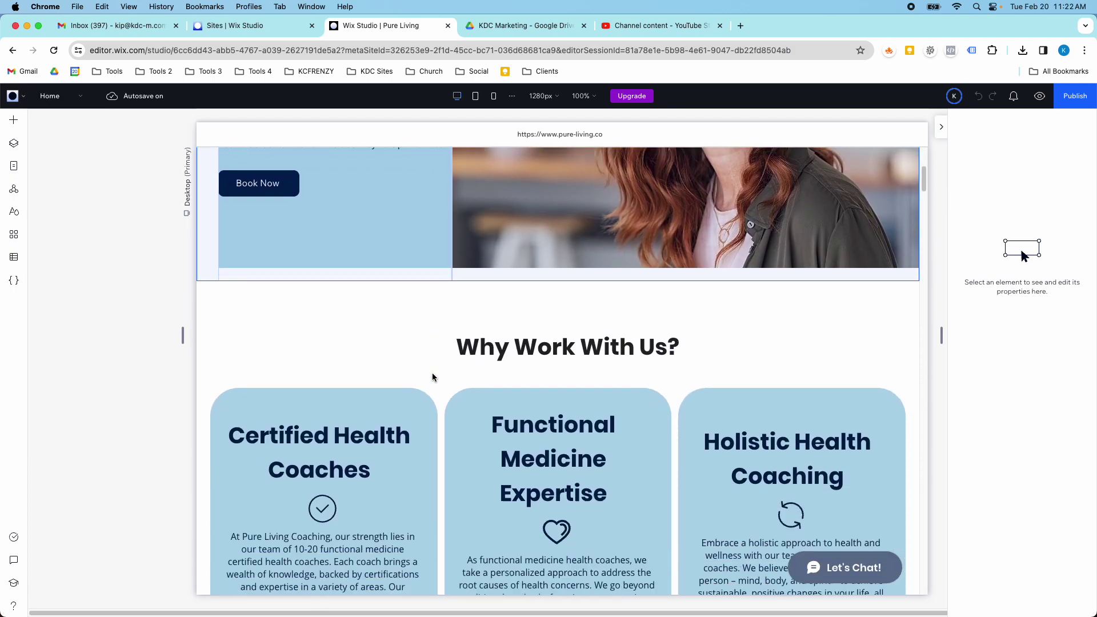
pyautogui.scroll(-10, 432, 378)
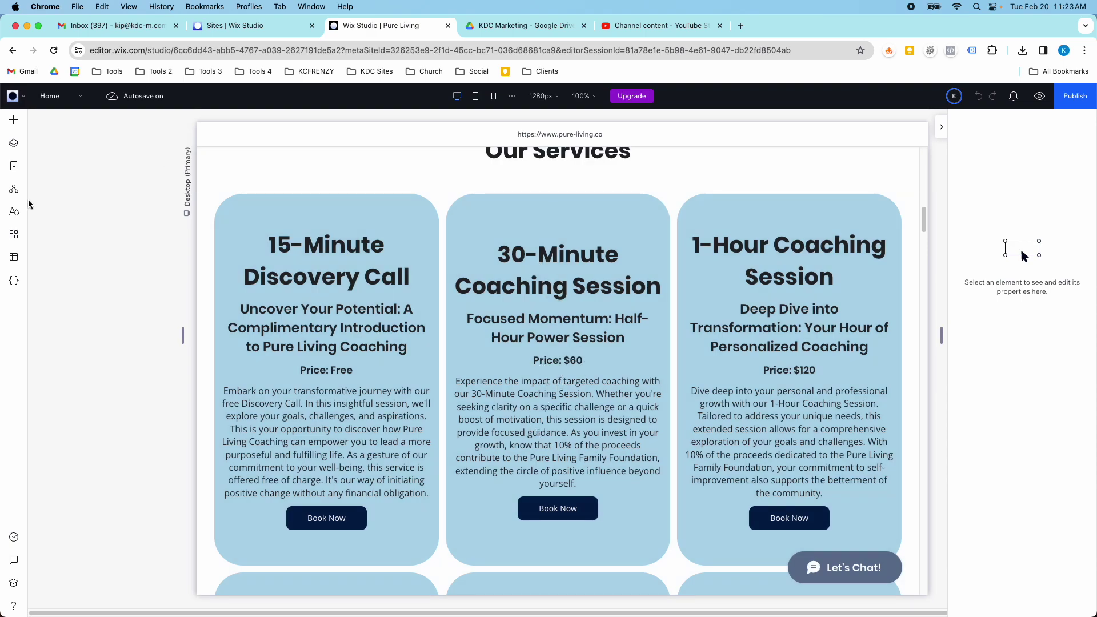
# Open the Services collection from Your Collections, review its six entries, and close the table
pyautogui.click(22, 258)
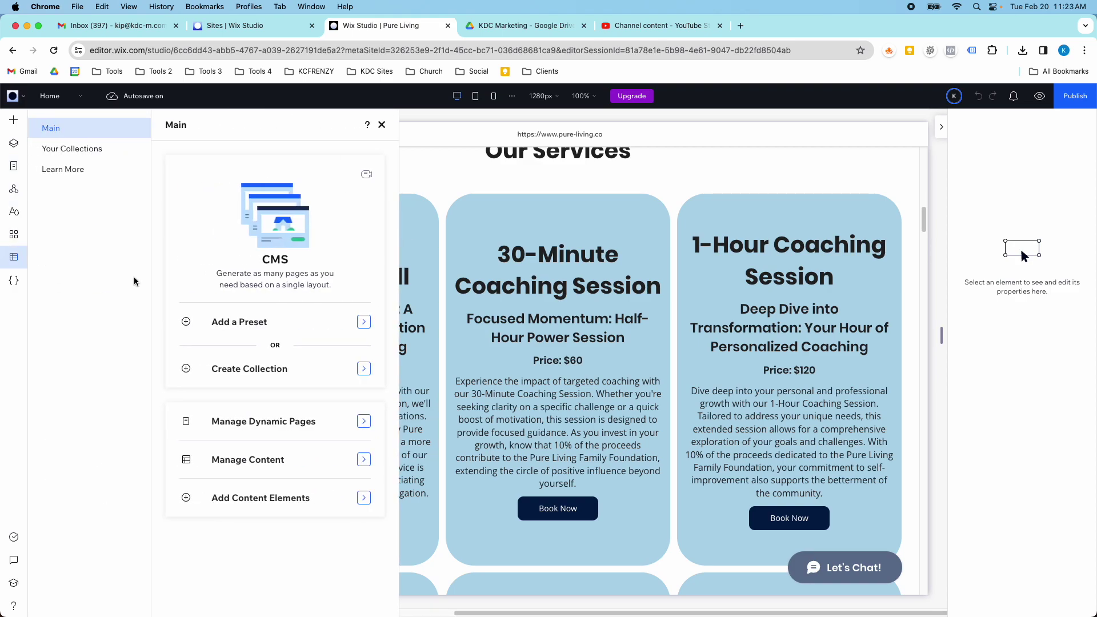
pyautogui.click(77, 150)
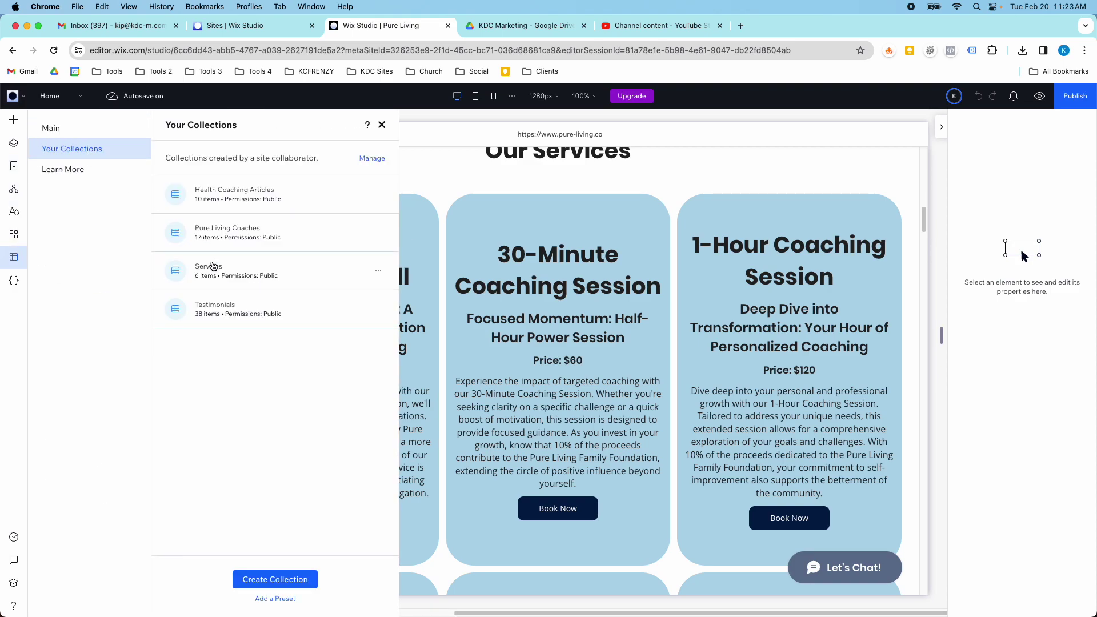
pyautogui.click(213, 268)
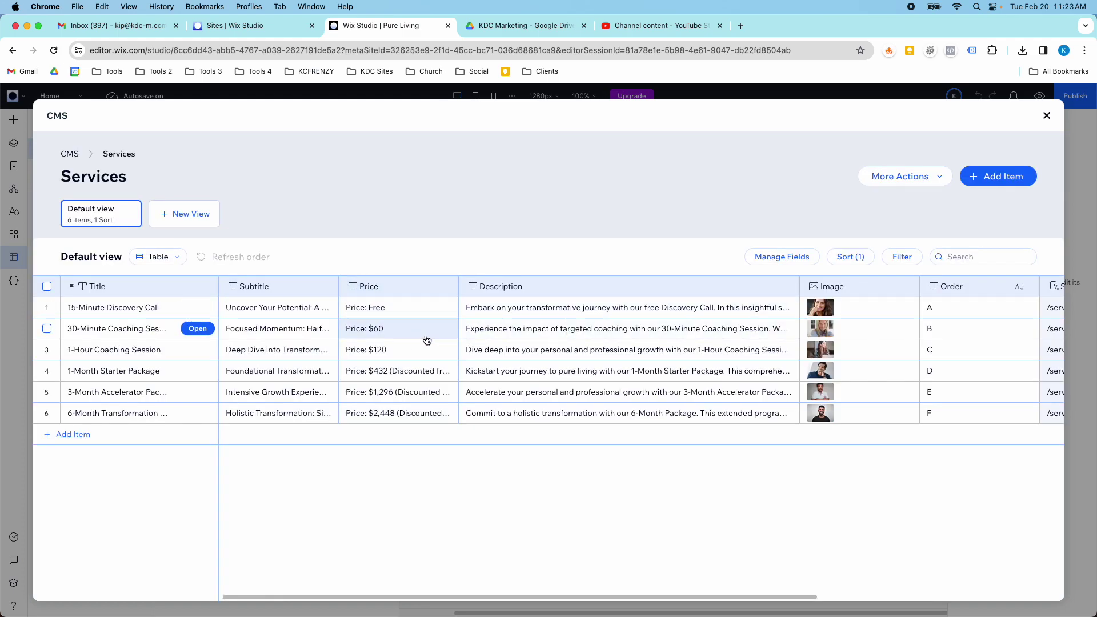
pyautogui.click(1046, 116)
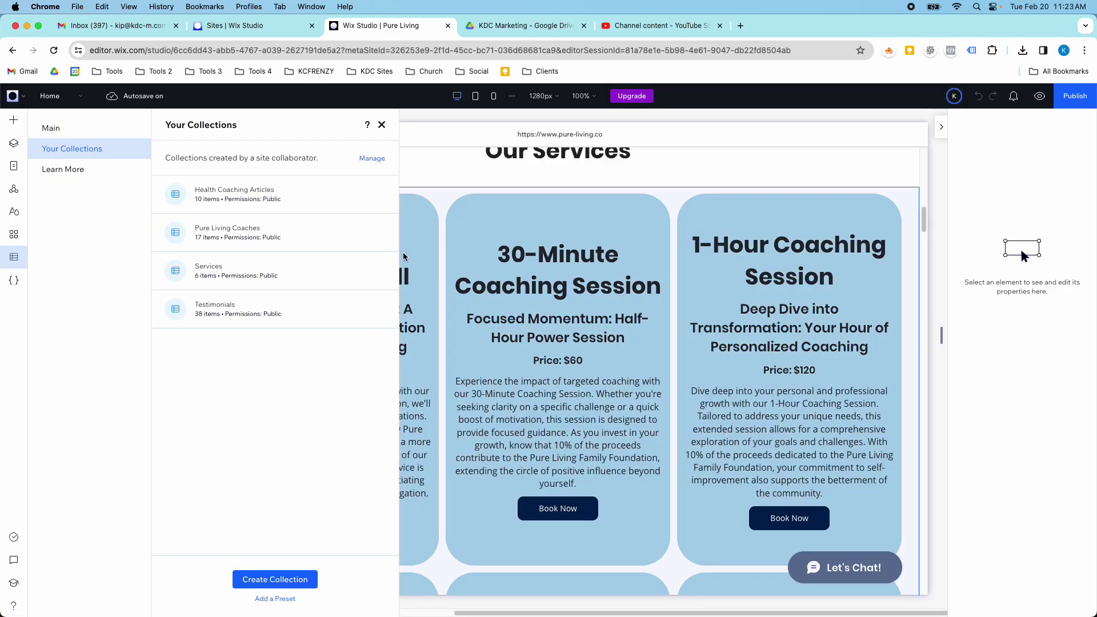
# Close the Your Collections panel and scroll past the coaches to the Testimonials section
pyautogui.click(381, 127)
pyautogui.scroll(6, 491, 298)
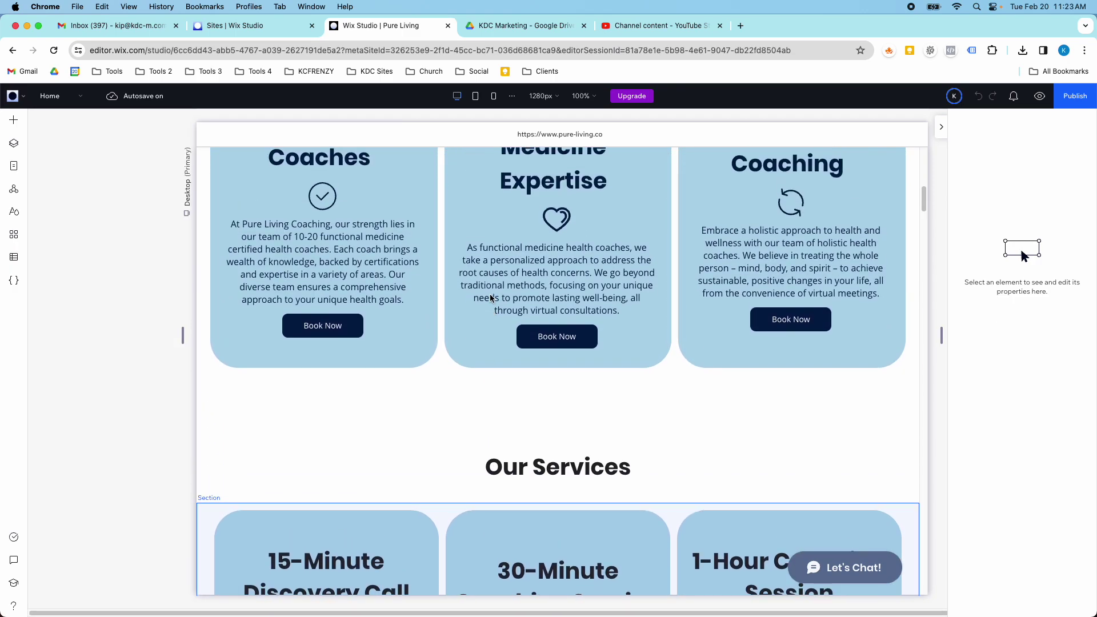
pyautogui.scroll(3, 491, 298)
pyautogui.scroll(-4, 490, 303)
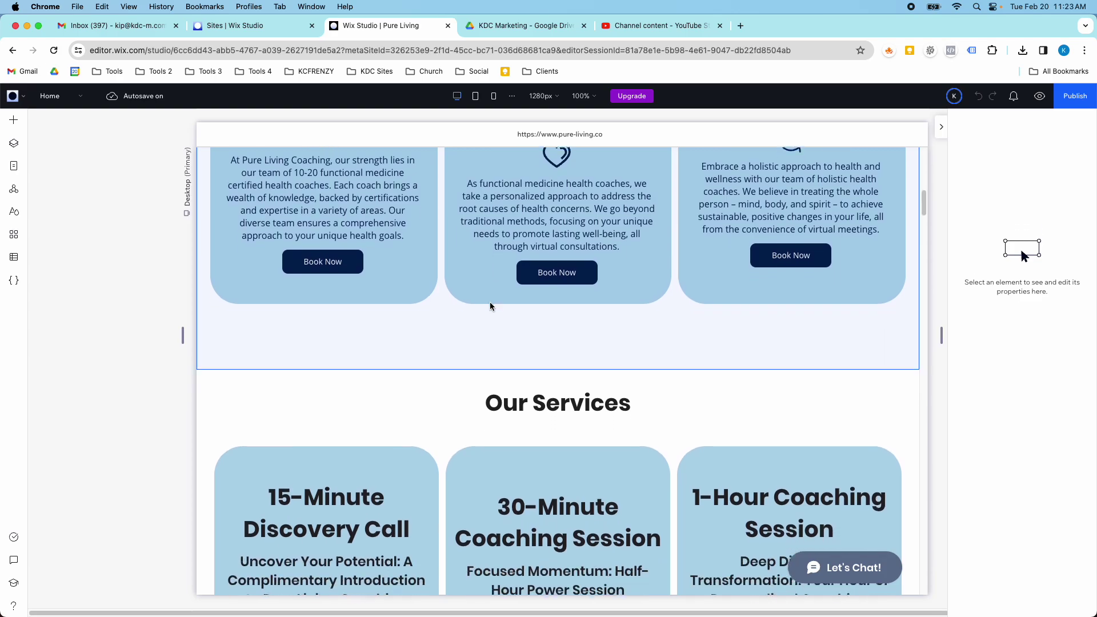
pyautogui.scroll(-20, 490, 307)
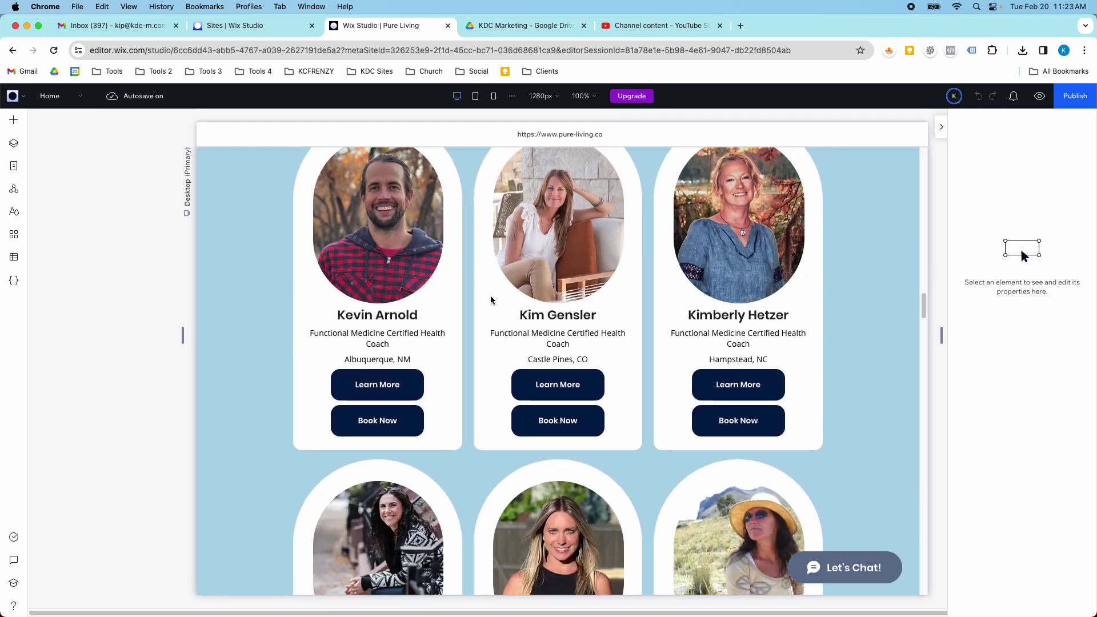
pyautogui.scroll(-20, 490, 299)
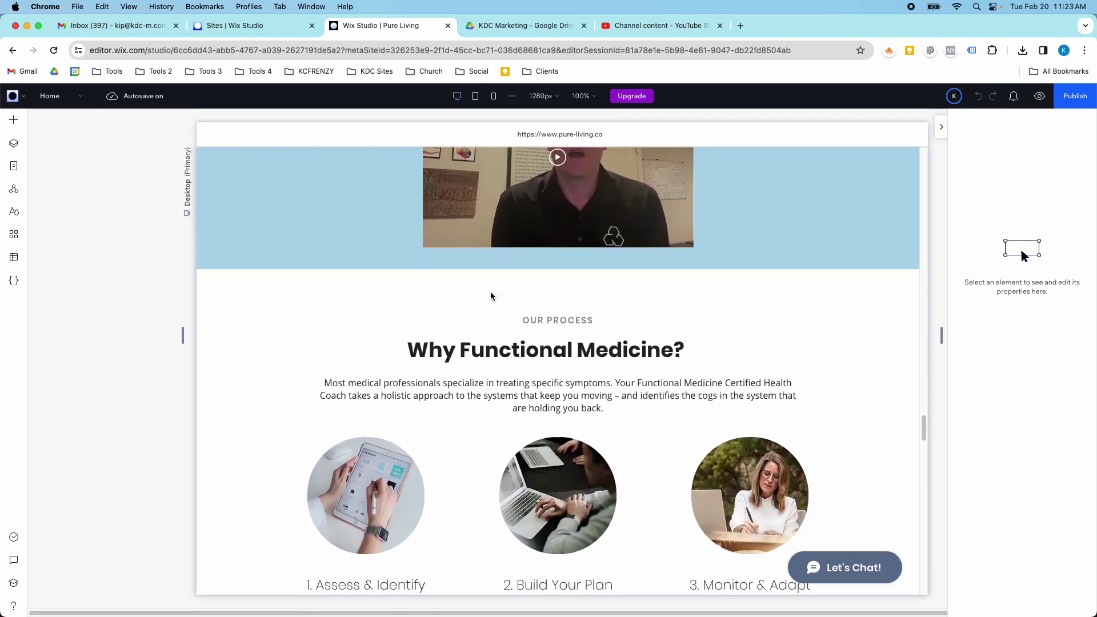
pyautogui.scroll(-20, 490, 296)
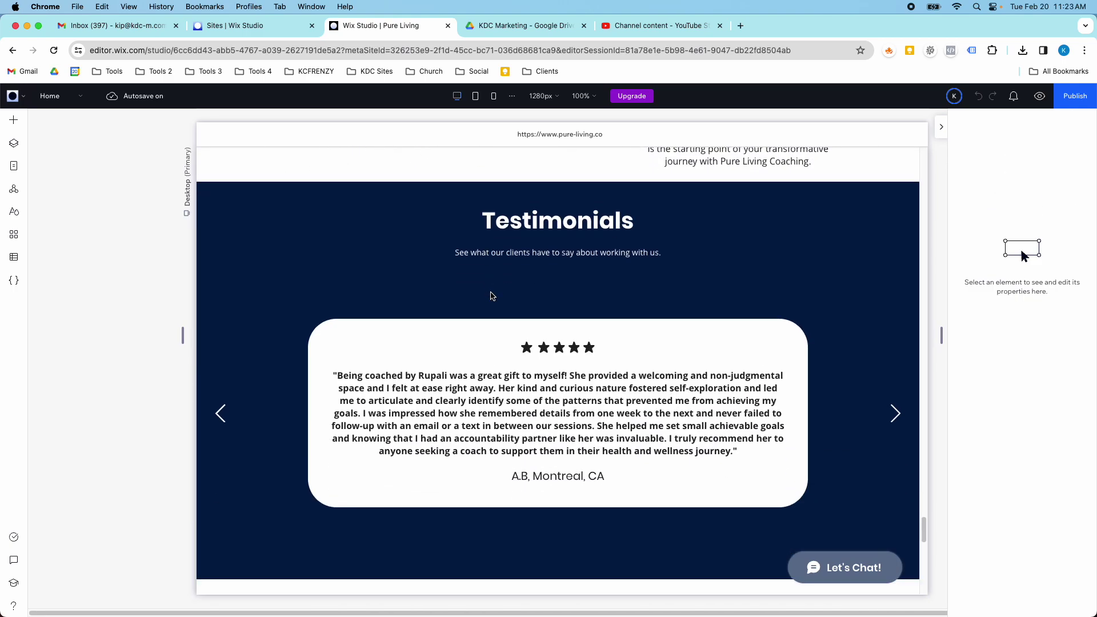
pyautogui.scroll(-1, 490, 296)
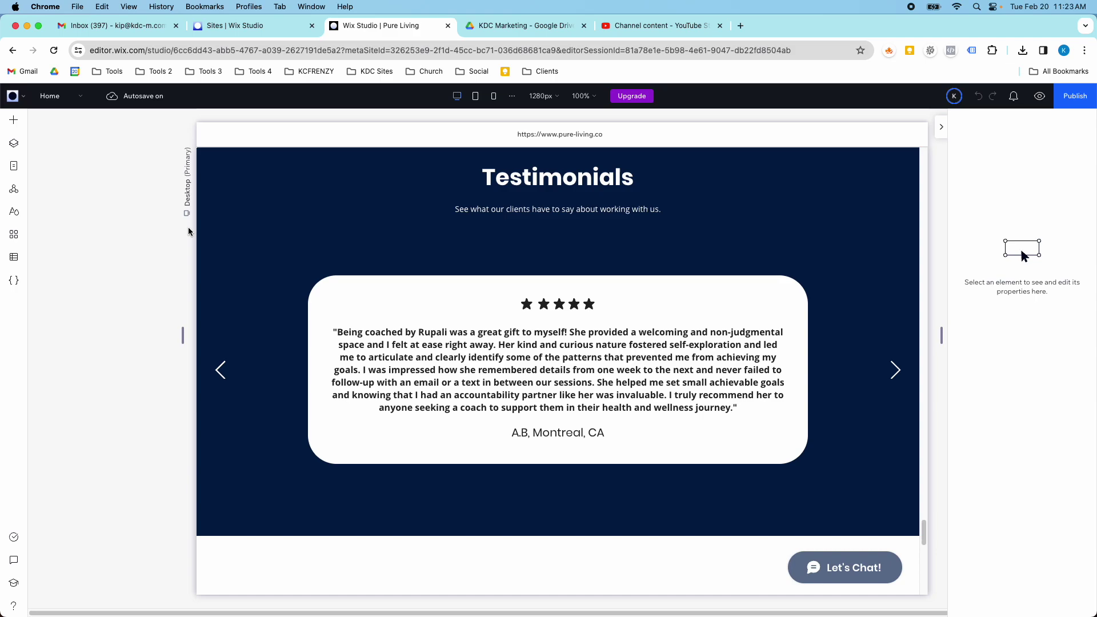
pyautogui.click(14, 257)
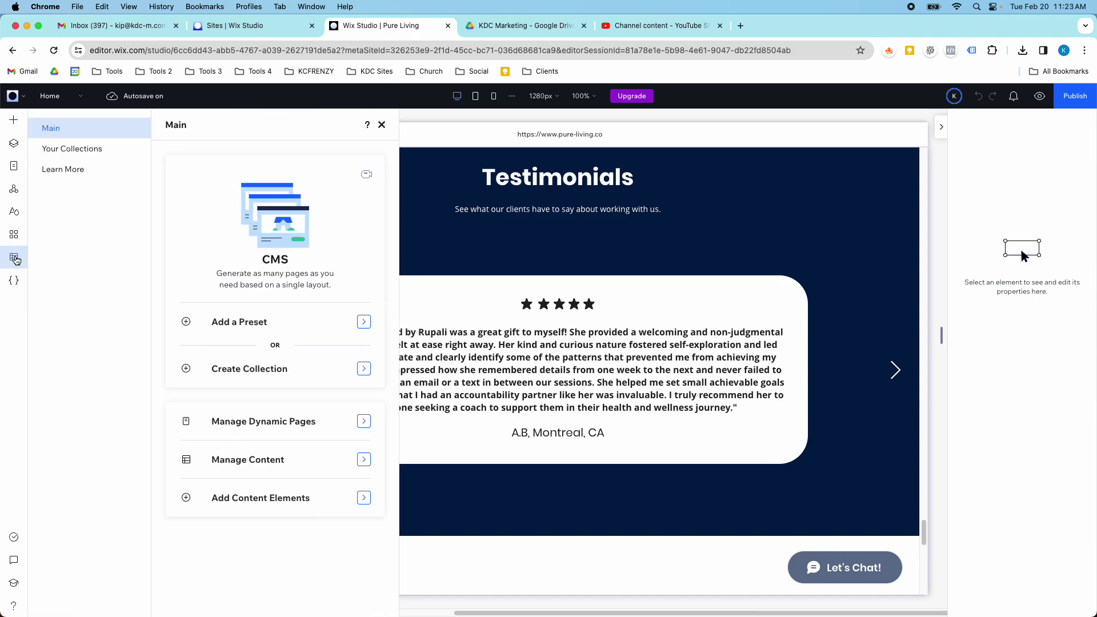
pyautogui.click(111, 167)
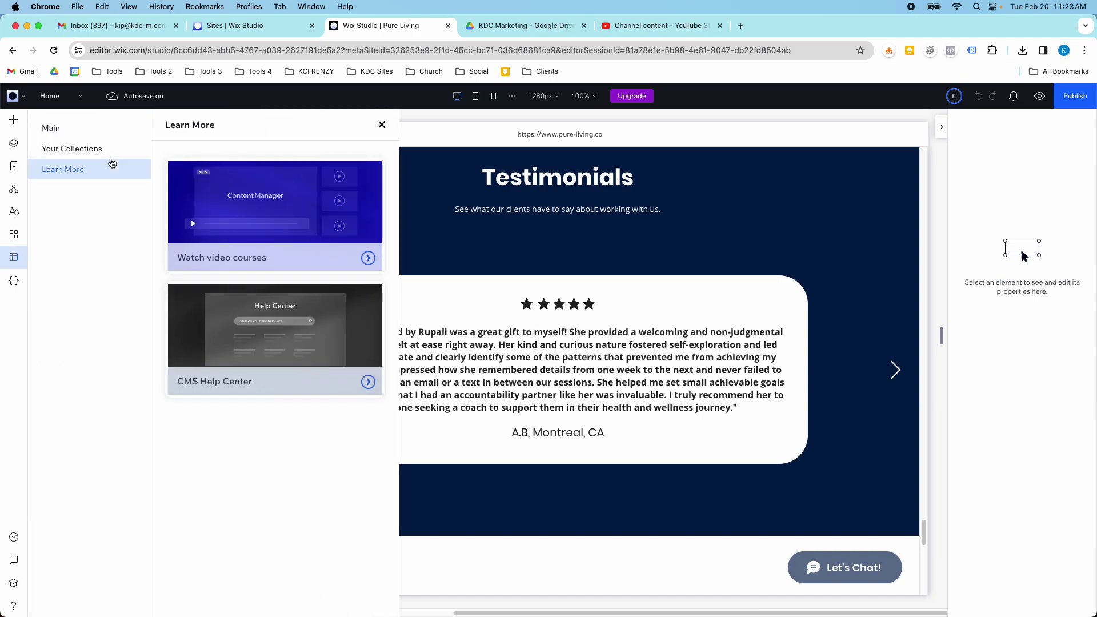
pyautogui.click(103, 153)
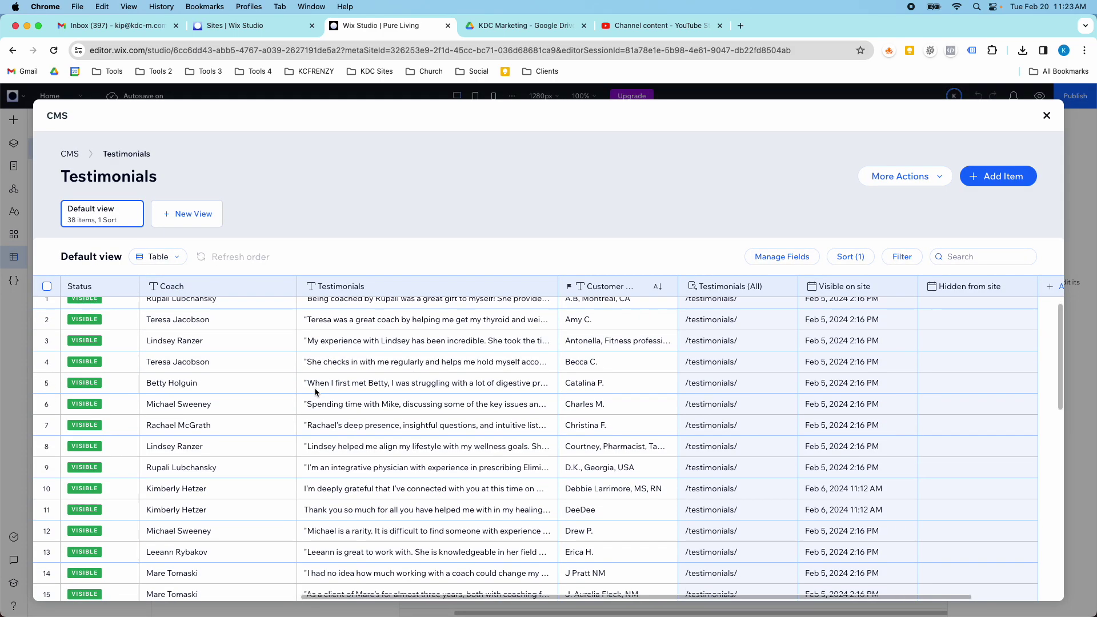
pyautogui.scroll(-10, 315, 390)
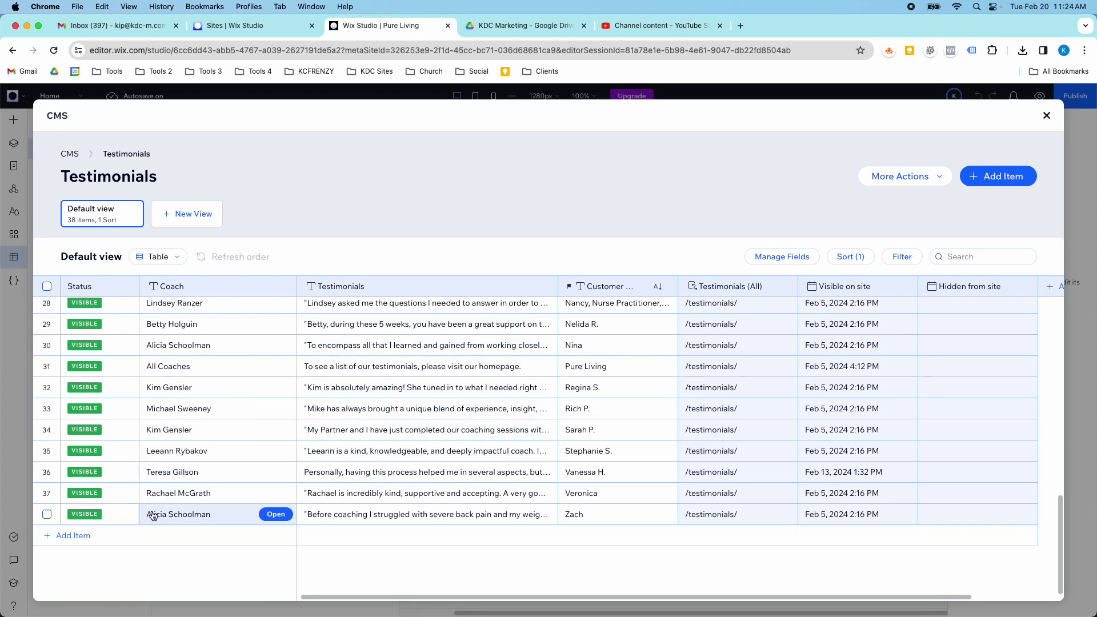
pyautogui.scroll(3, 547, 443)
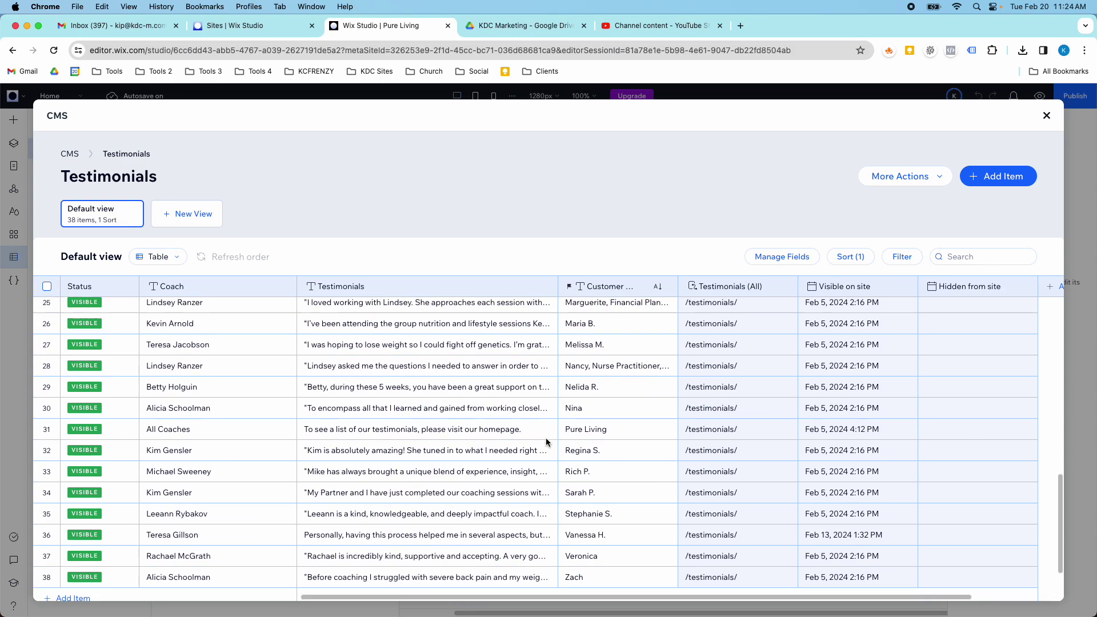
pyautogui.click(1046, 116)
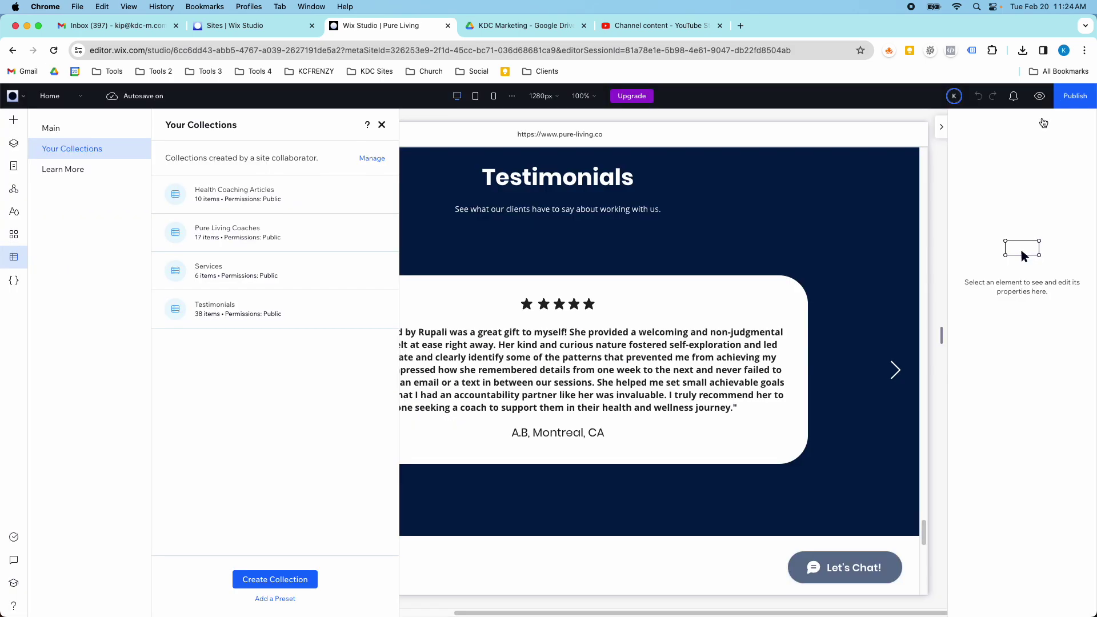
# Close the collections panel, switch to the Testimonials (All) page, and scroll through its quote cards
pyautogui.moveTo(380, 243)
pyautogui.click(381, 126)
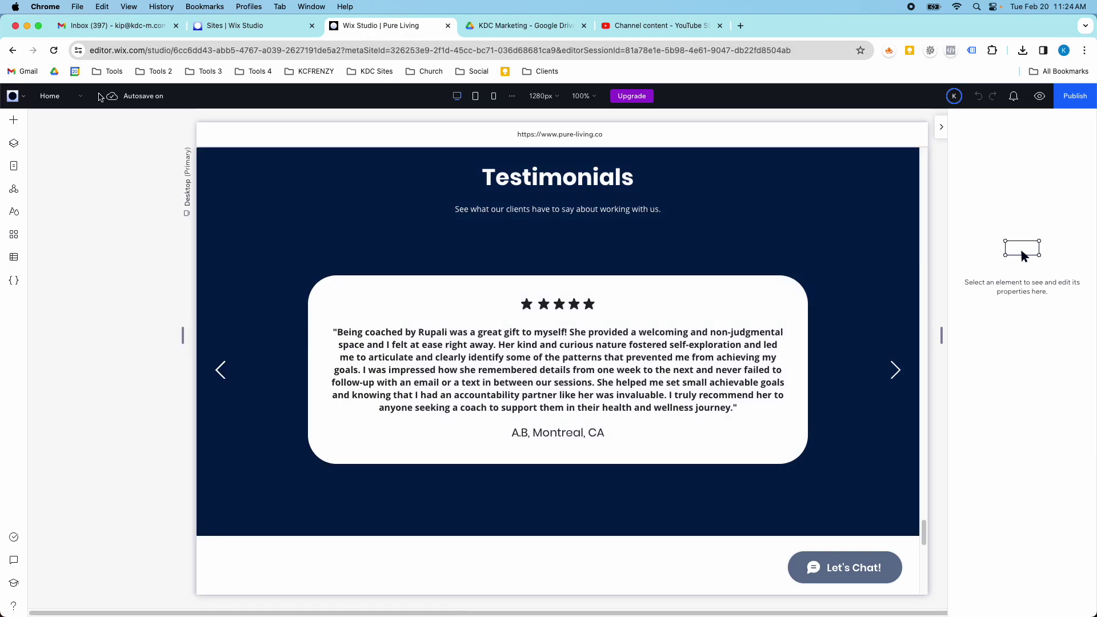
pyautogui.click(81, 96)
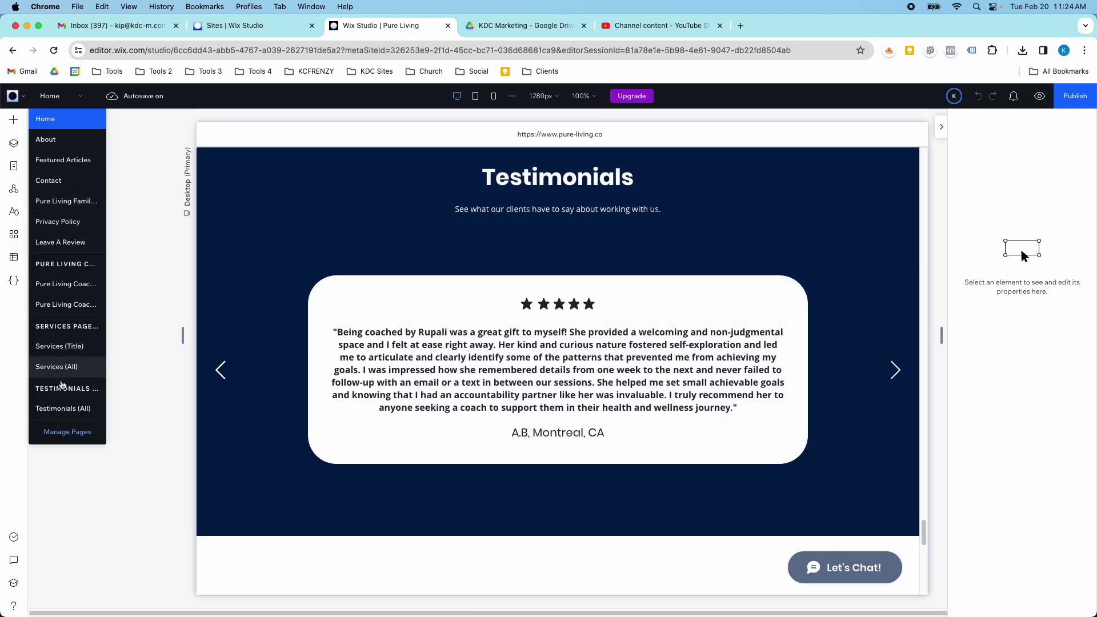
pyautogui.click(64, 409)
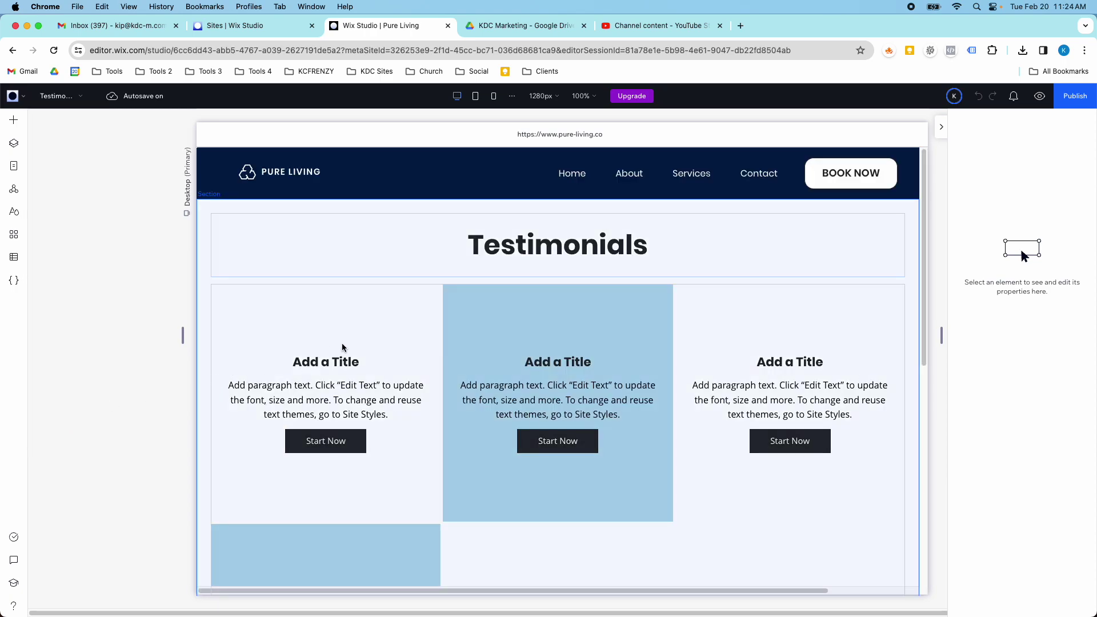
pyautogui.scroll(-3, 536, 337)
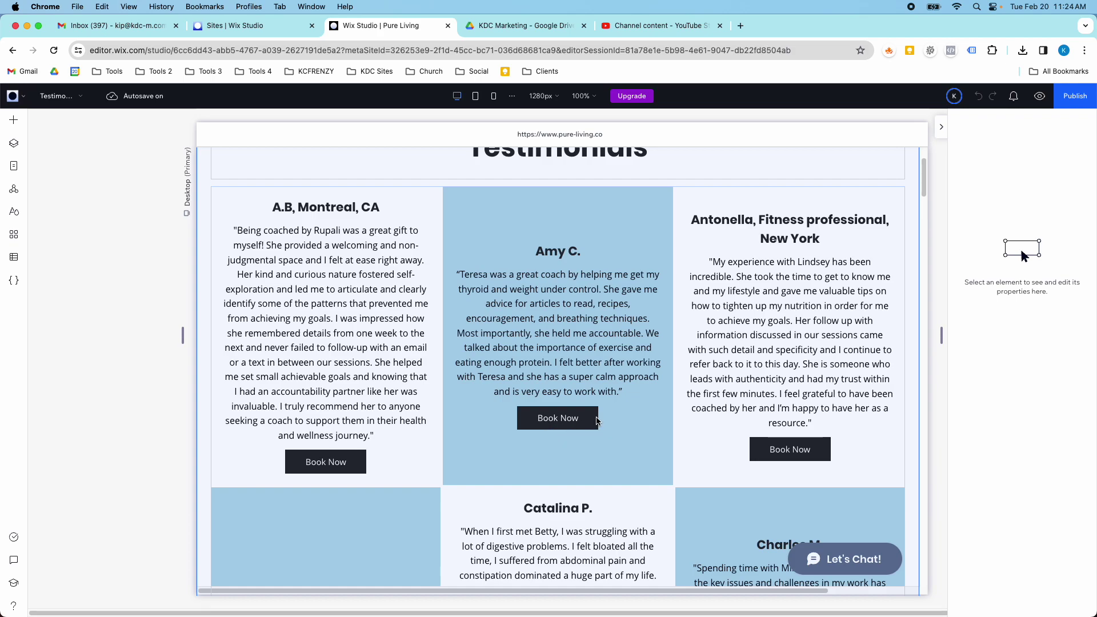
pyautogui.scroll(1, 598, 421)
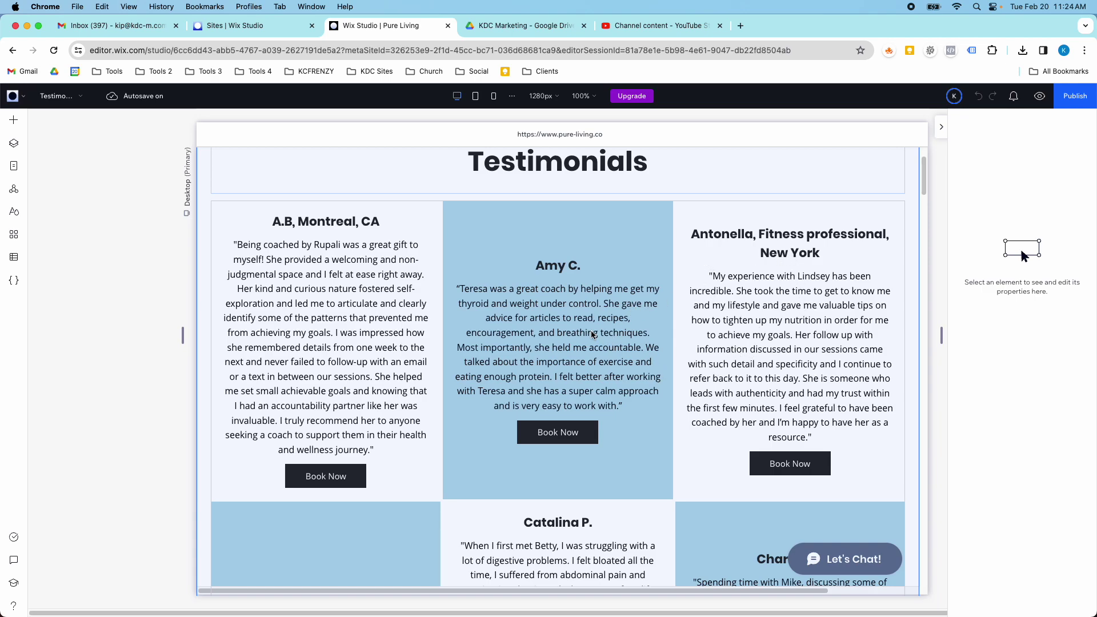
pyautogui.scroll(-1, 576, 400)
pyautogui.scroll(3, 576, 401)
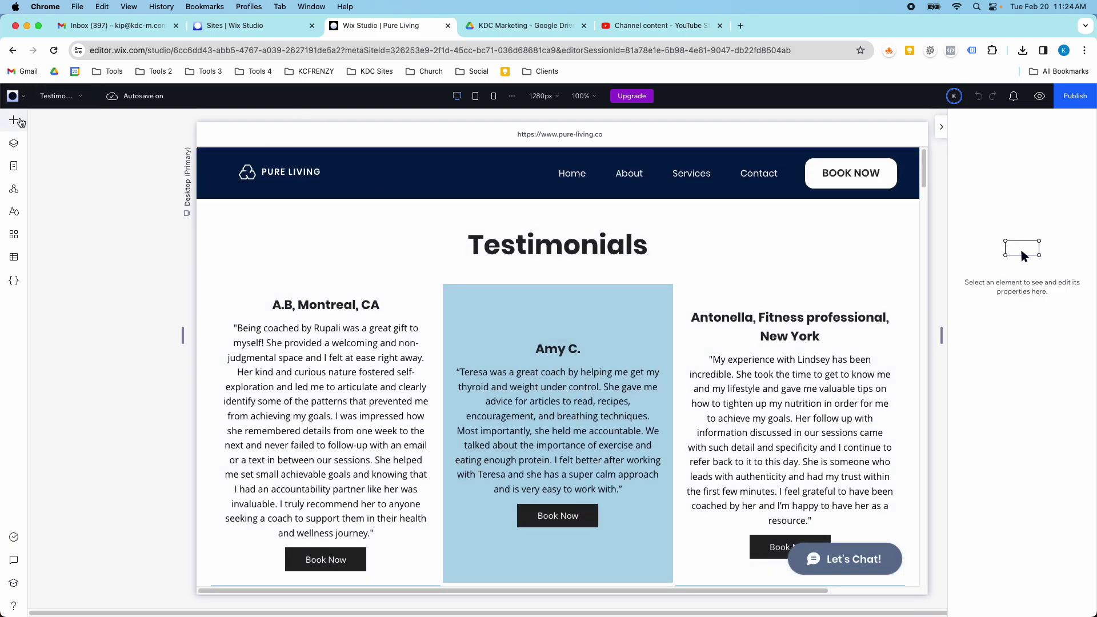
# Open the CMS panel's collections list briefly, then close it again
pyautogui.click(15, 261)
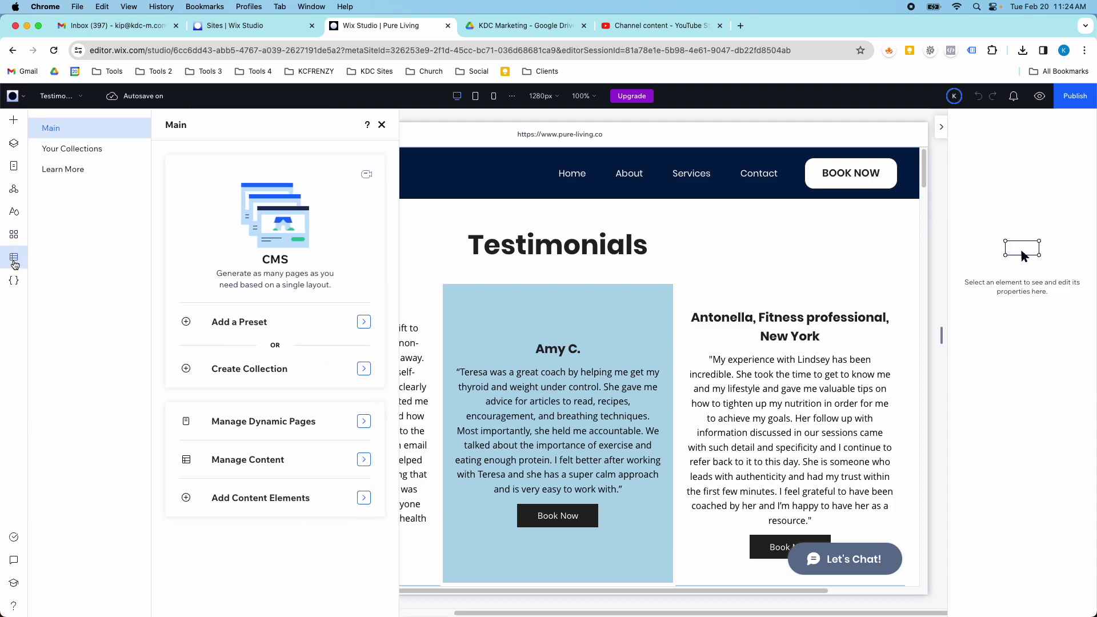
pyautogui.click(88, 157)
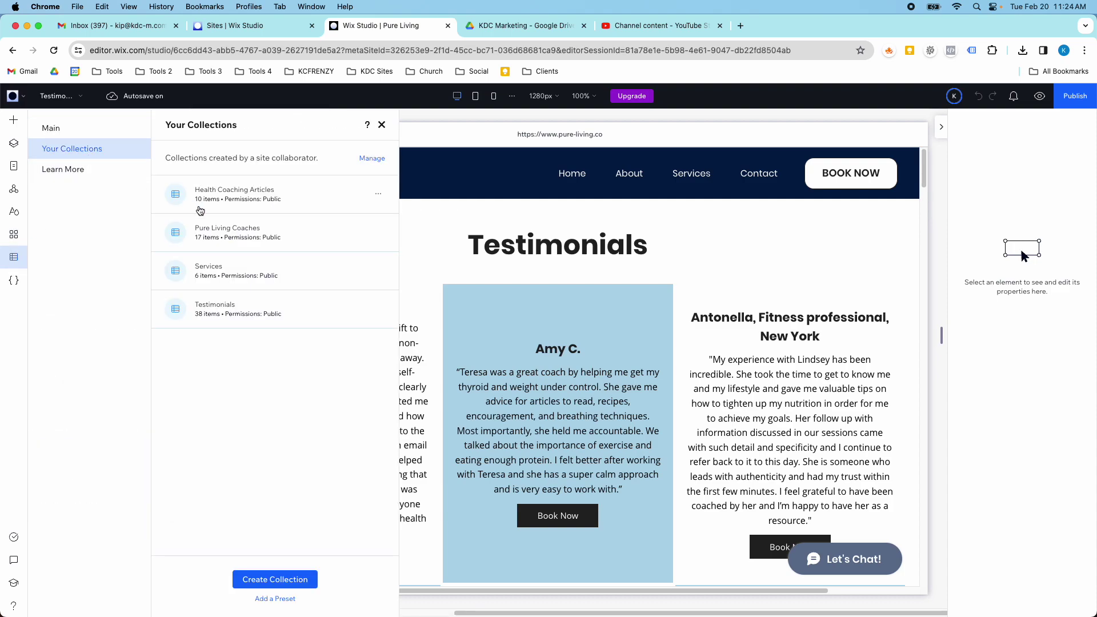
pyautogui.click(380, 131)
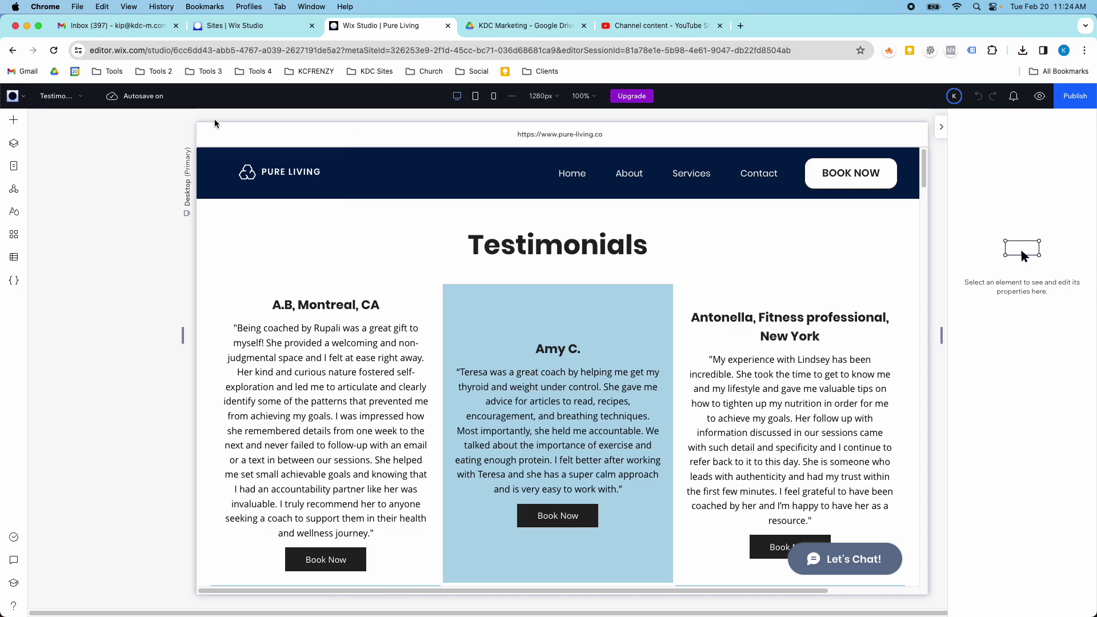
# Switch to the Featured Articles page and scroll through the Health Coaching Around the Web article cards
pyautogui.click(60, 96)
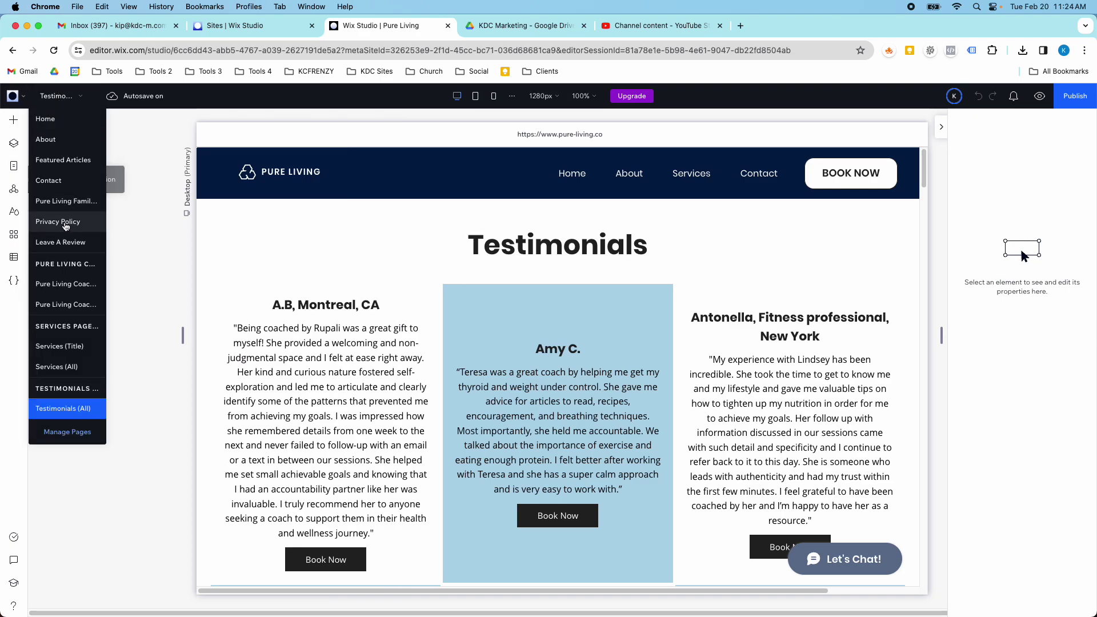
pyautogui.click(73, 164)
pyautogui.scroll(-8, 395, 266)
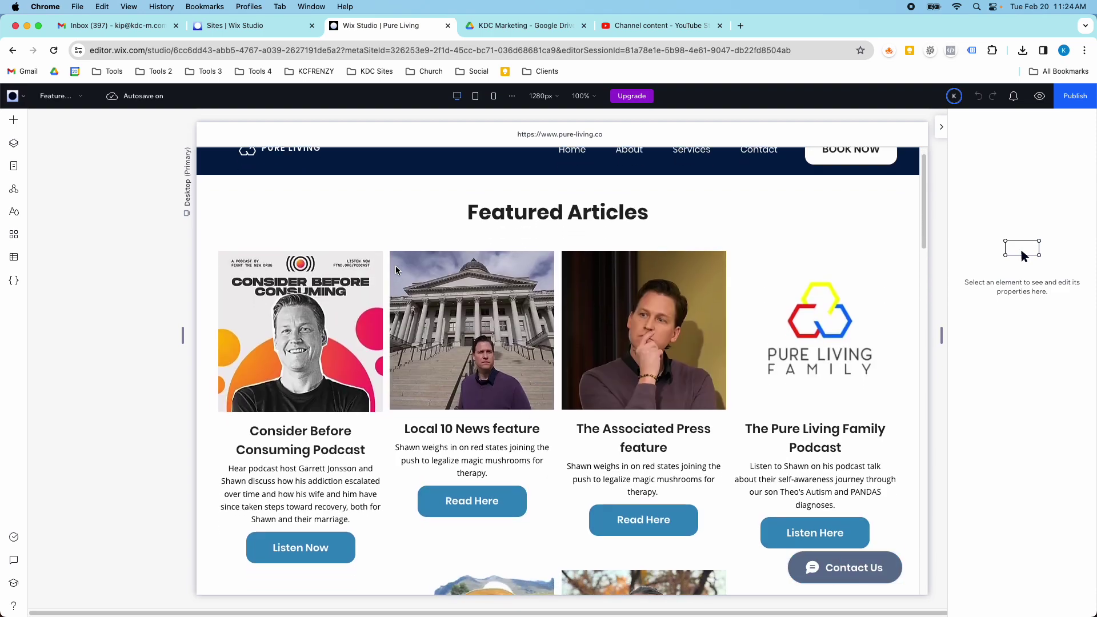
pyautogui.scroll(-7, 395, 266)
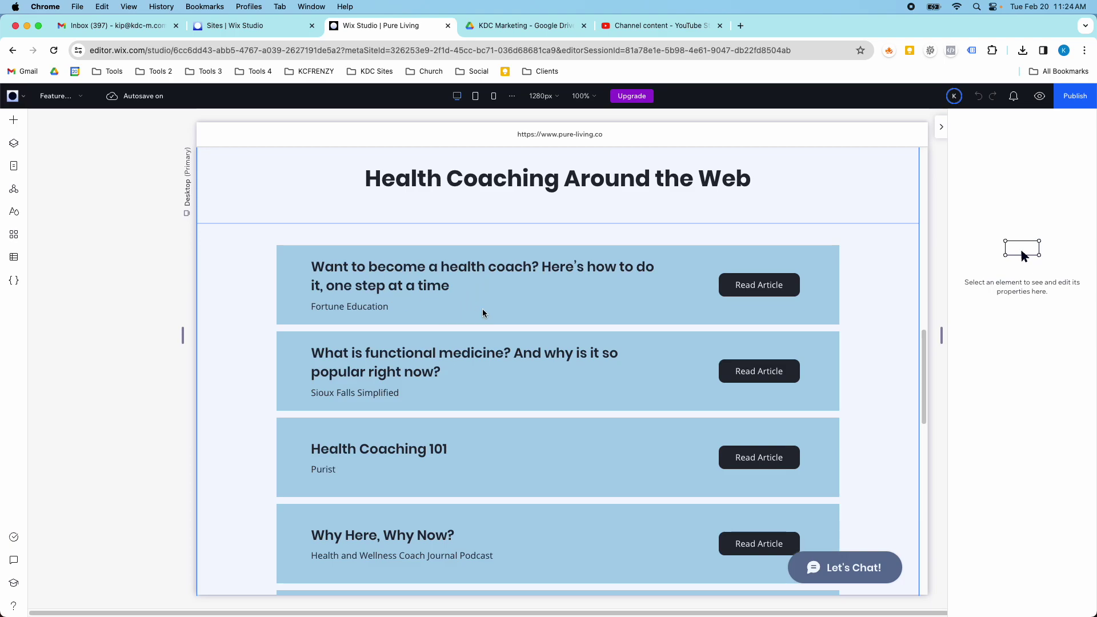
pyautogui.scroll(-3, 483, 313)
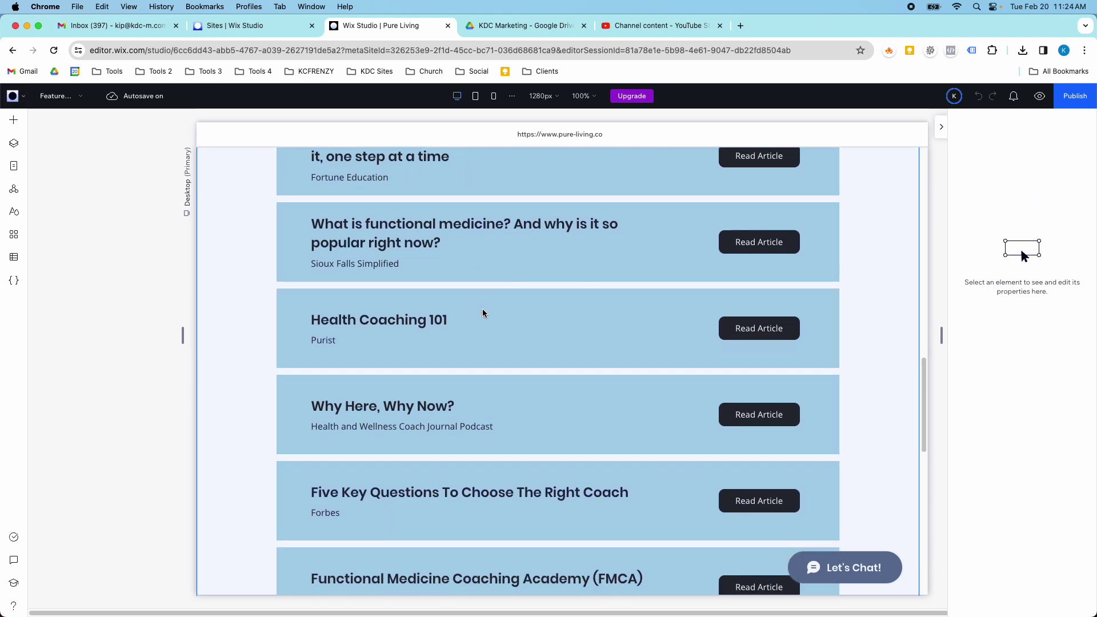
pyautogui.scroll(-4, 482, 313)
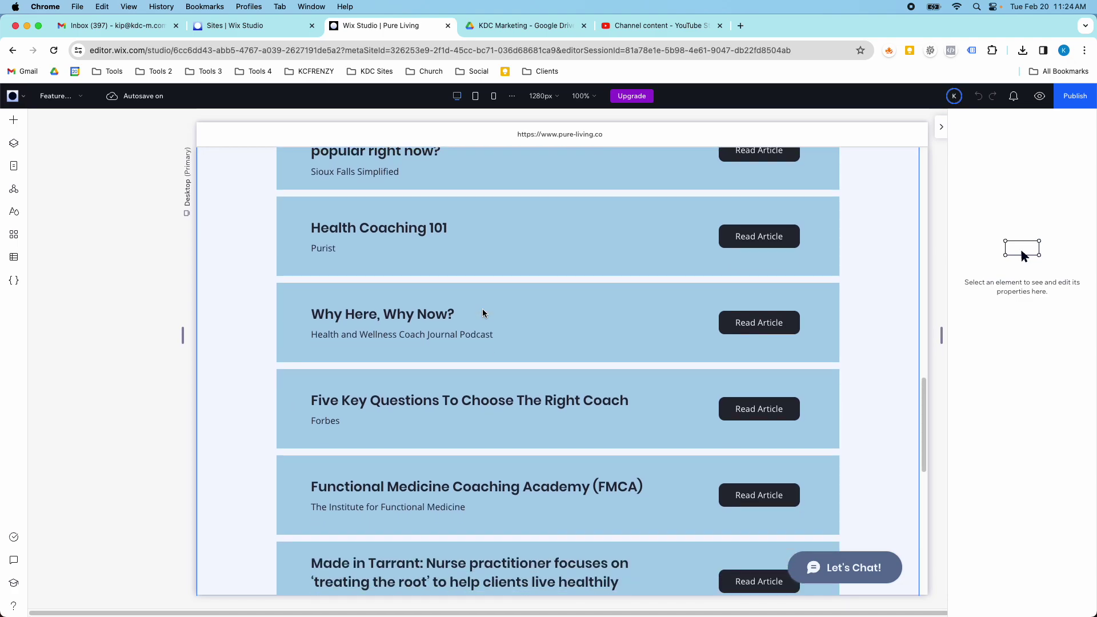
pyautogui.scroll(-7, 482, 313)
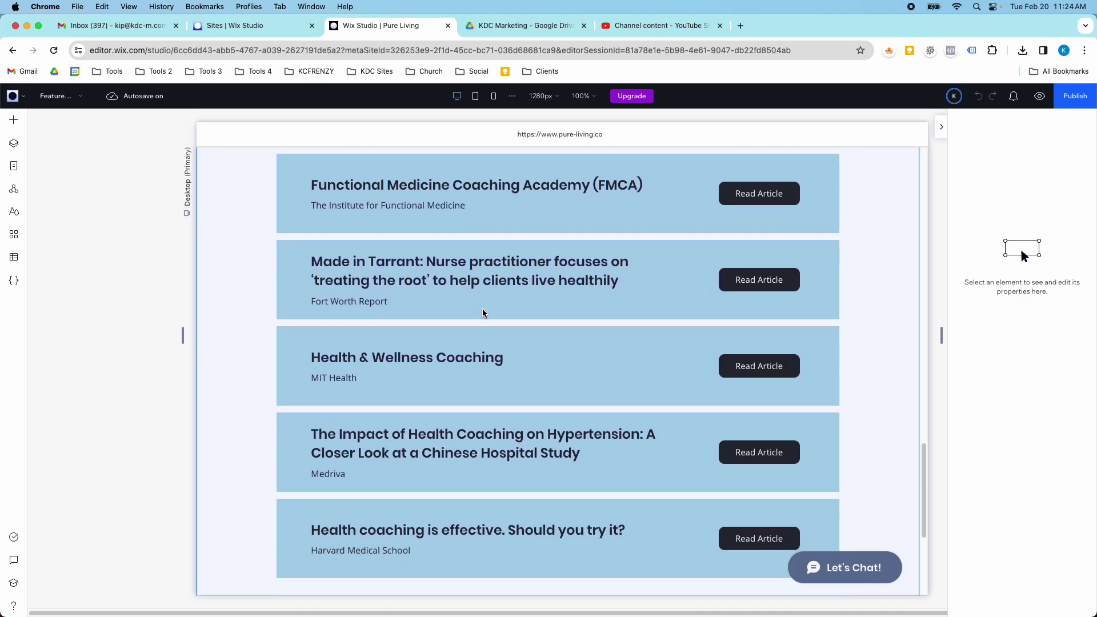
pyautogui.scroll(4, 482, 313)
pyautogui.scroll(9, 482, 314)
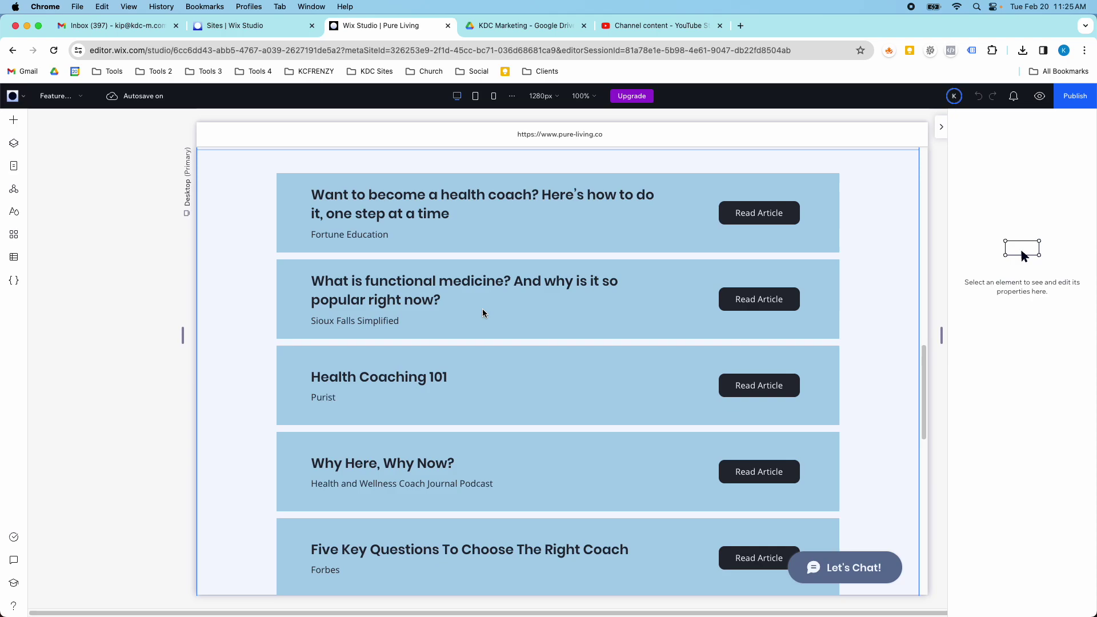
# Open the Health Coaching Articles collection, inspect its ten rows including the first URL entry, then close it
pyautogui.click(13, 257)
pyautogui.click(86, 150)
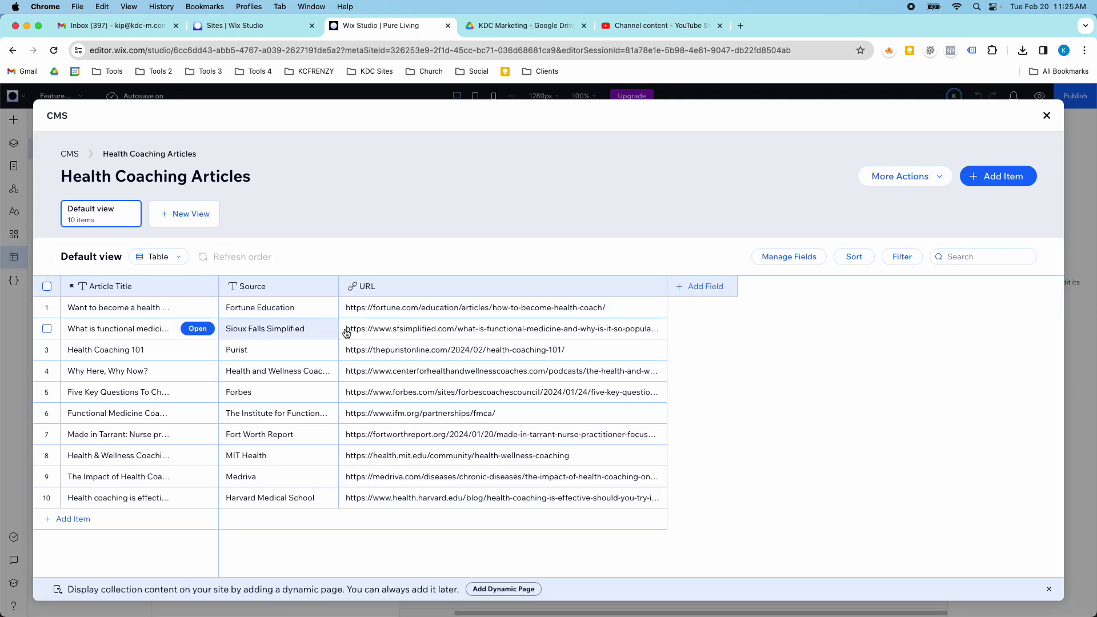
pyautogui.click(475, 308)
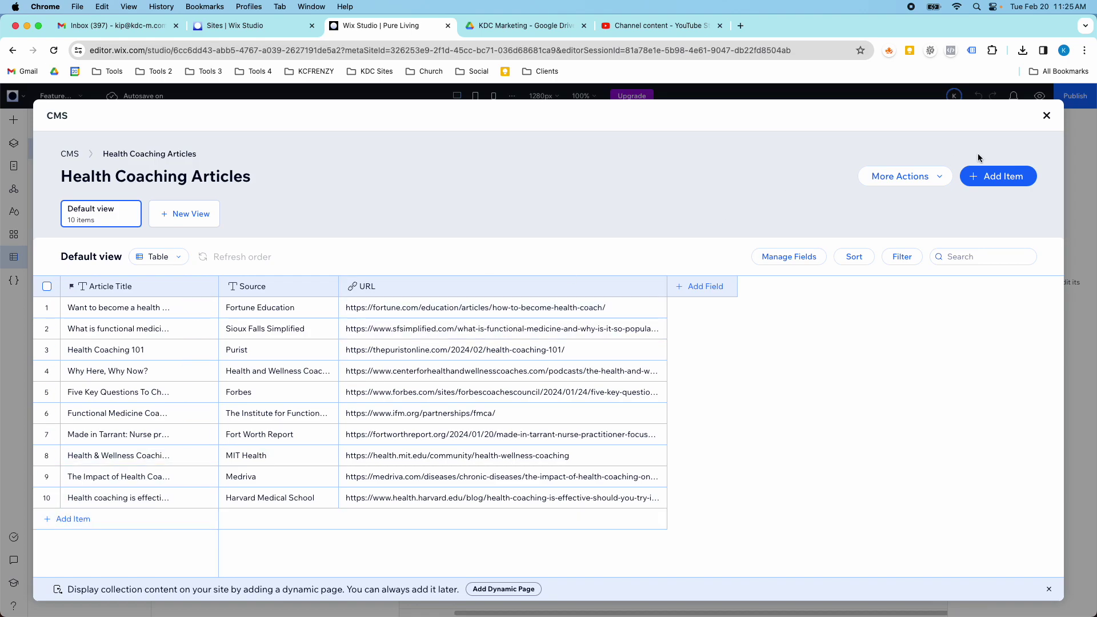
pyautogui.click(1047, 116)
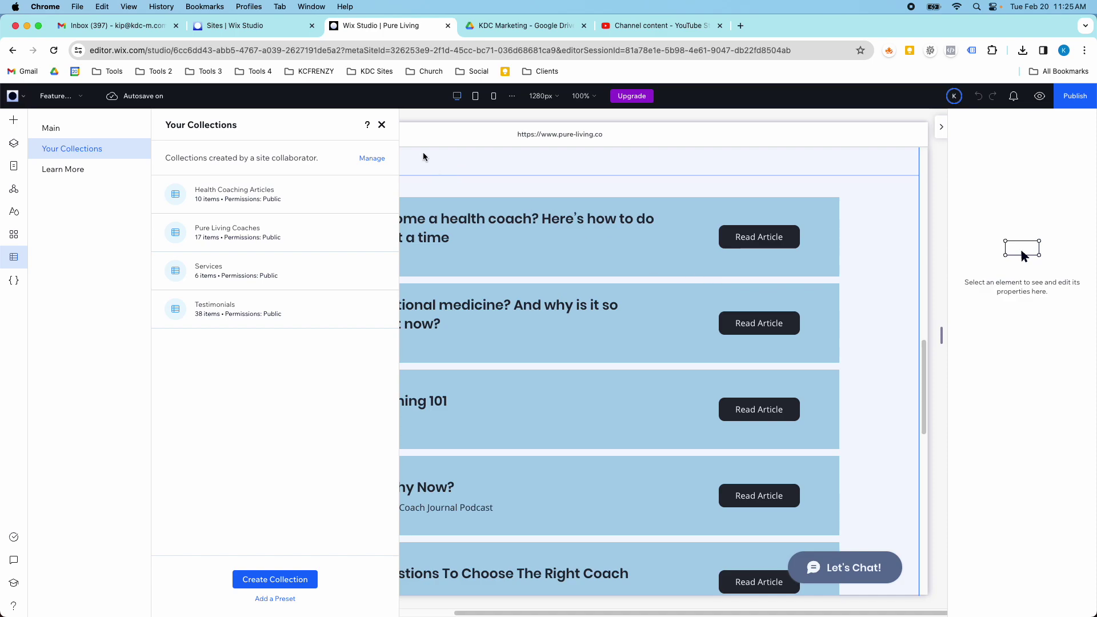
# Close the collections list, scroll the Featured page's article cards, and reopen the CMS panel
pyautogui.click(382, 125)
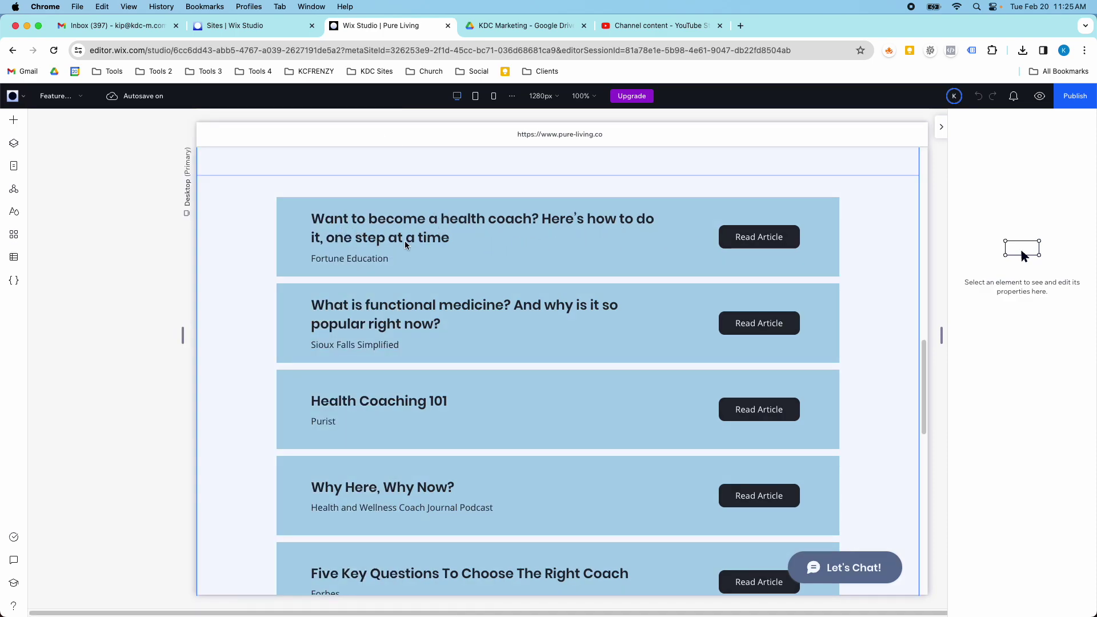
pyautogui.scroll(-6, 749, 289)
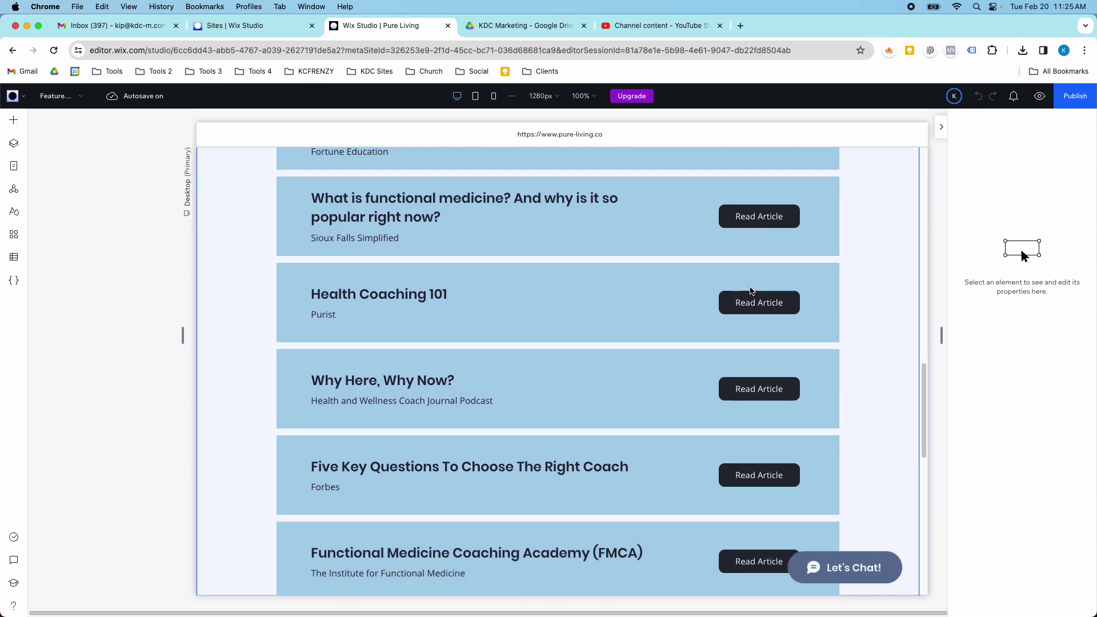
pyautogui.scroll(-3, 751, 290)
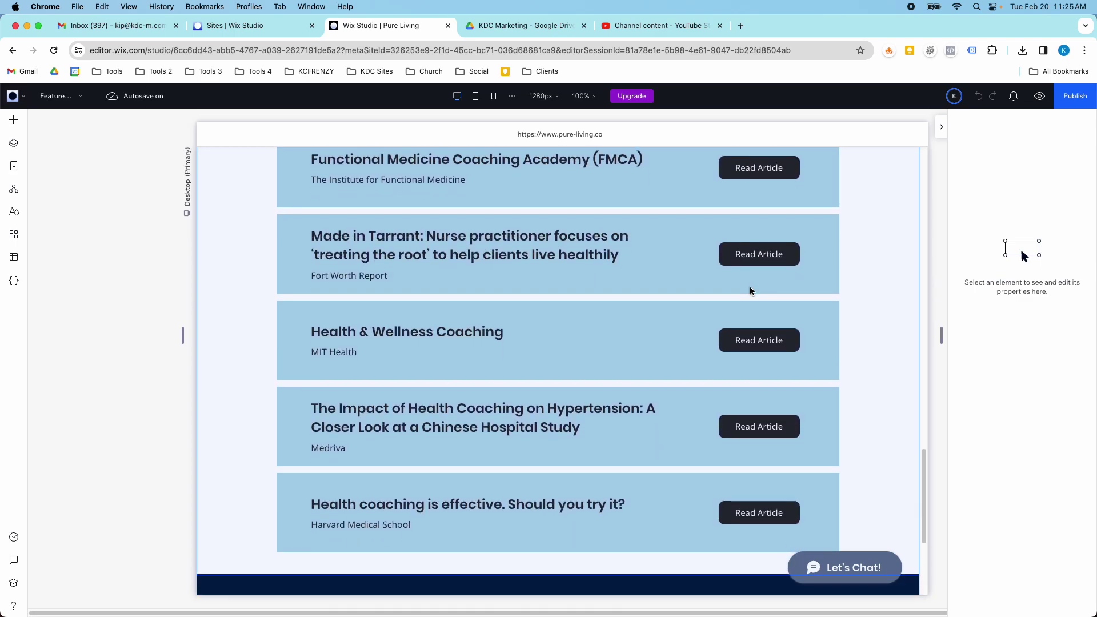
pyautogui.scroll(5, 750, 286)
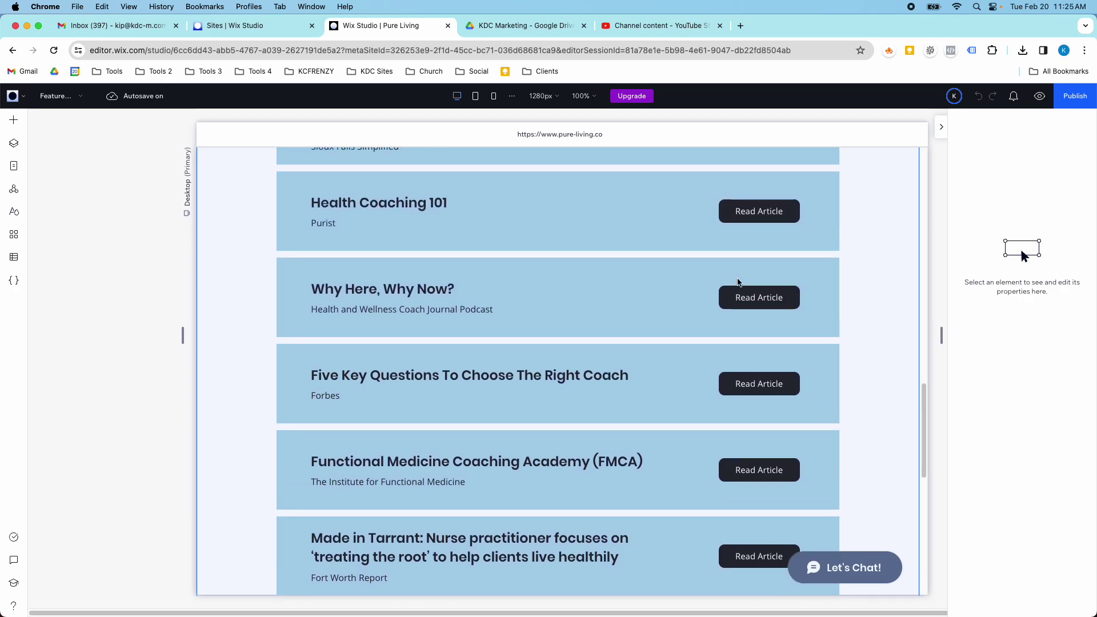
pyautogui.scroll(4, 396, 289)
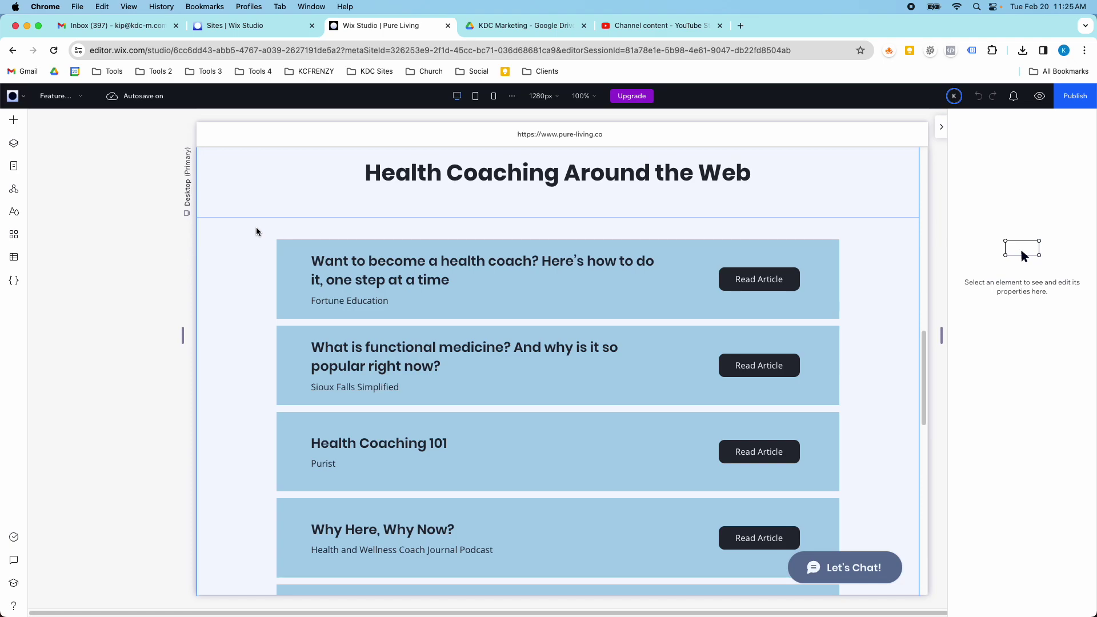
pyautogui.click(14, 259)
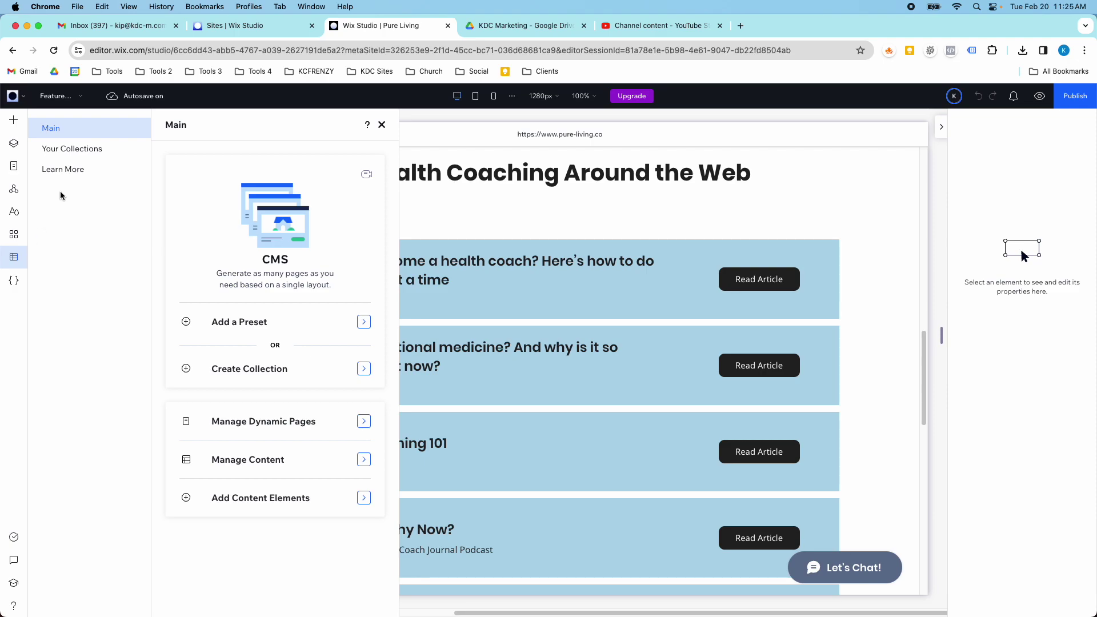
# View the collections list, then browse the CMS presets under Add a Preset and dismiss them
pyautogui.click(71, 150)
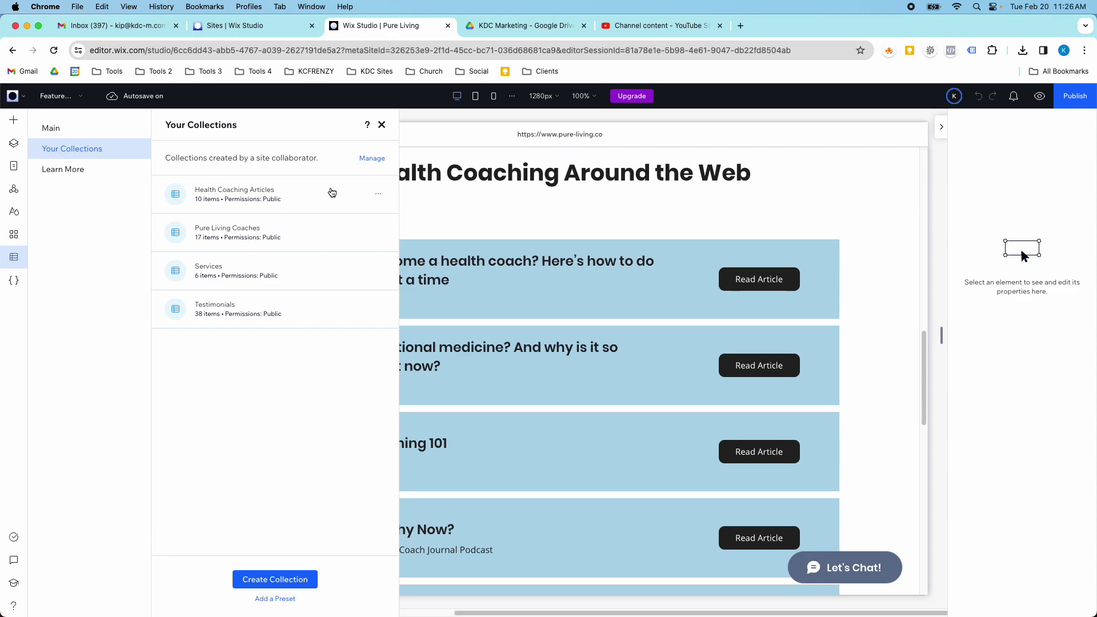
pyautogui.click(50, 129)
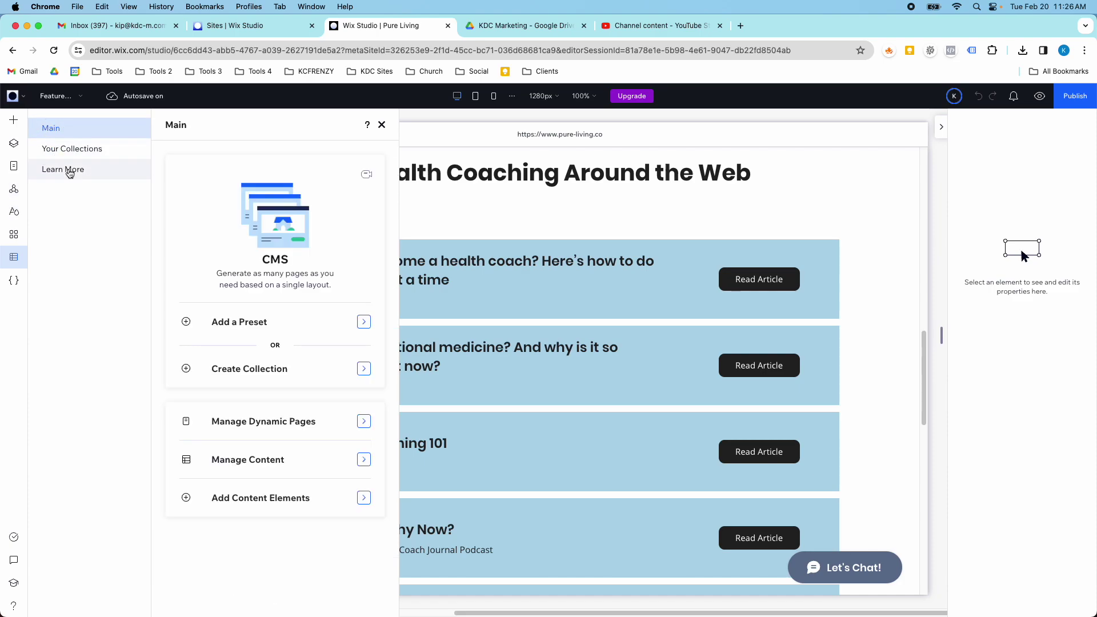
pyautogui.click(296, 328)
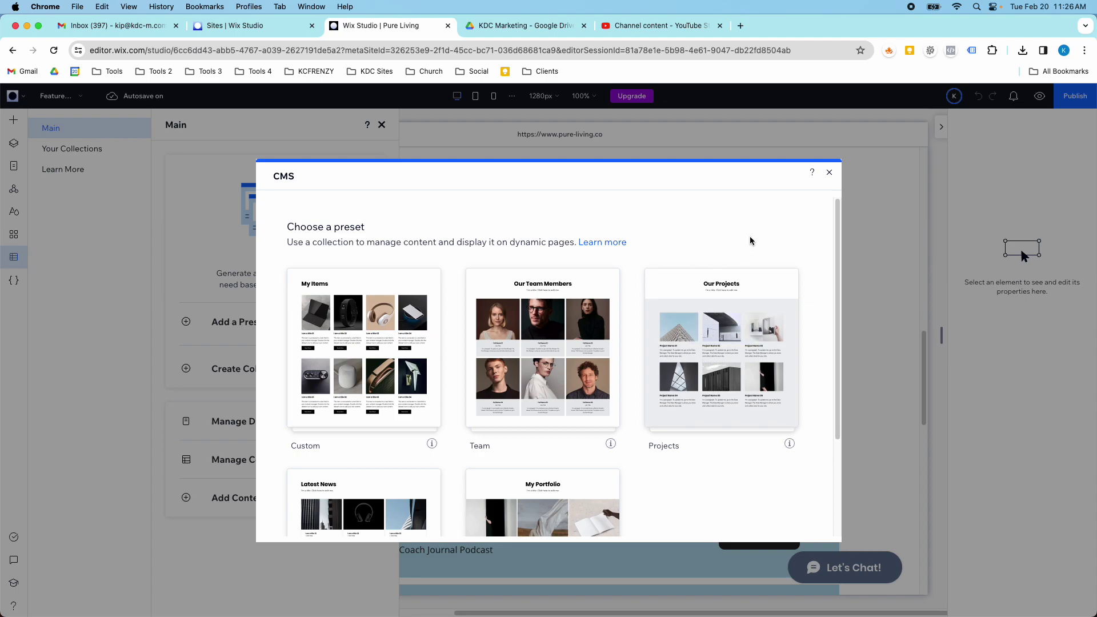
pyautogui.click(830, 173)
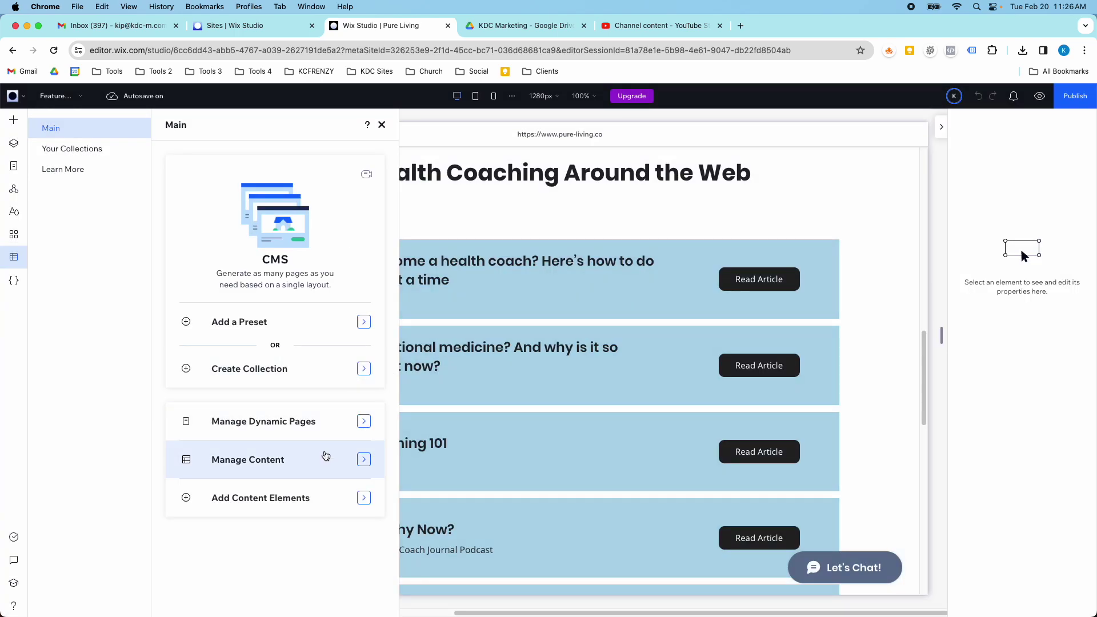
# Close the CMS panel and select the article repeater to show its Health Coaching Articles dataset connection
pyautogui.click(381, 124)
pyautogui.click(416, 274)
pyautogui.click(416, 274)
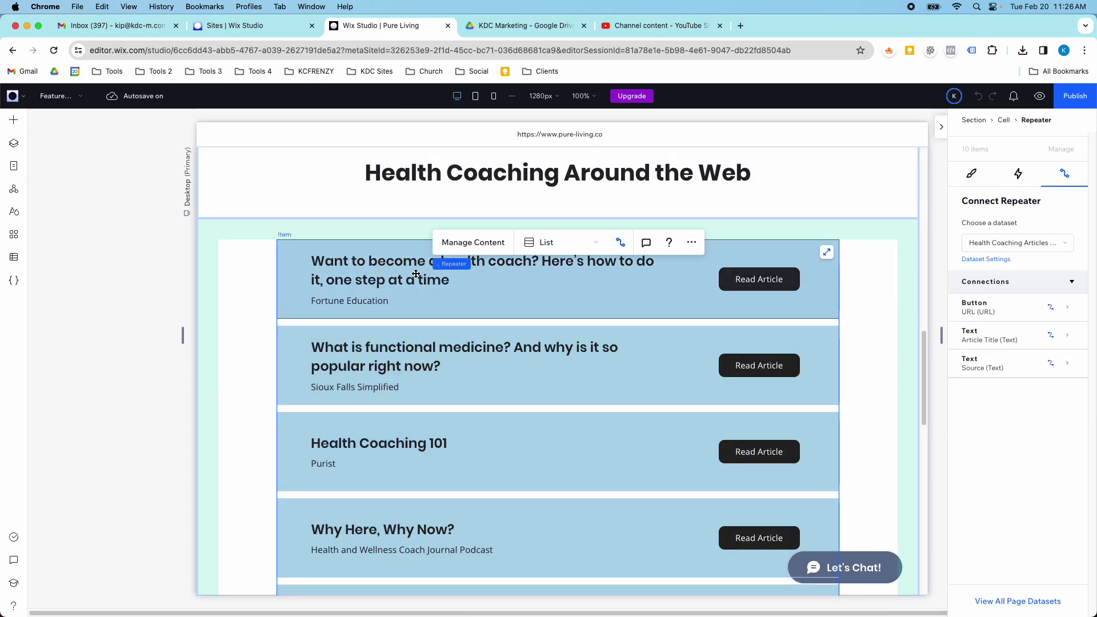
# Select the first article's title and confirm it stays connected to the Article Title (Text) field
pyautogui.click(416, 274)
pyautogui.click(416, 275)
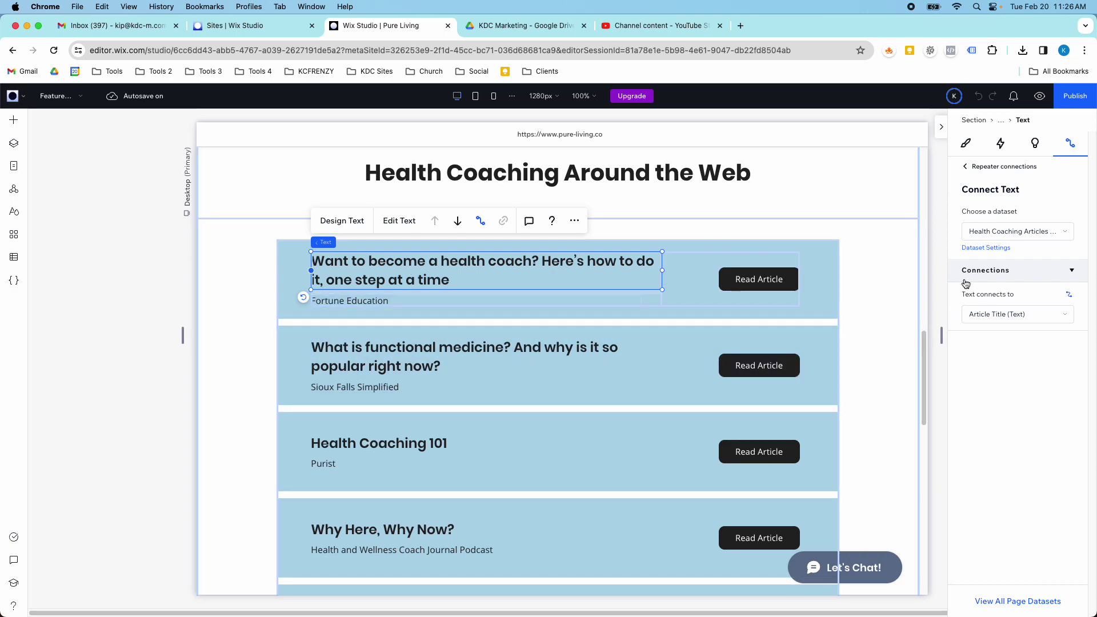
pyautogui.click(984, 313)
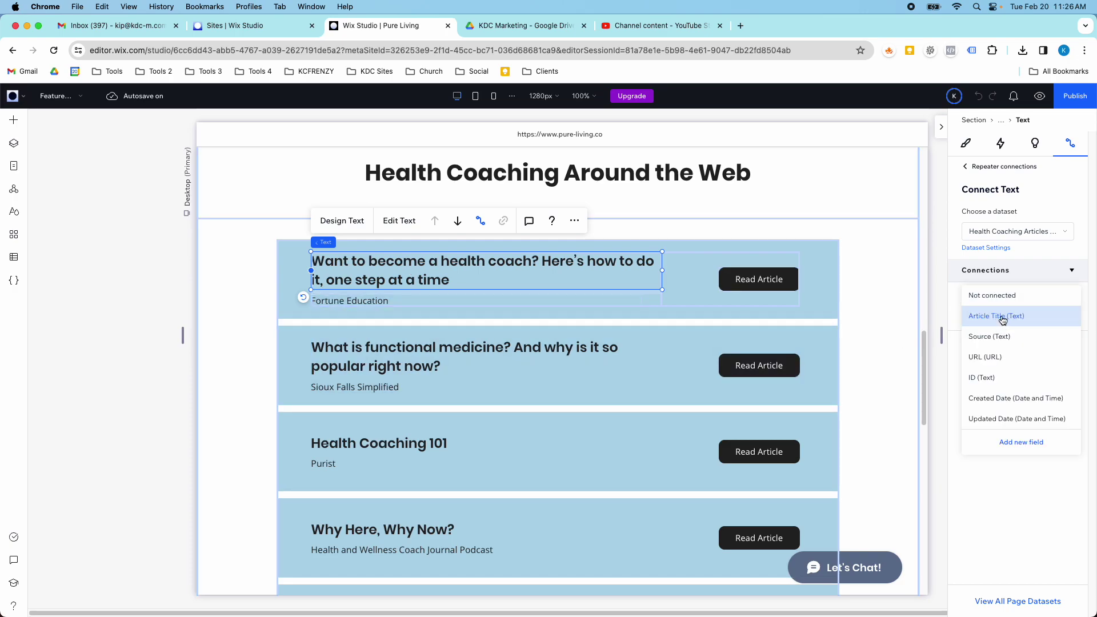
pyautogui.click(1000, 322)
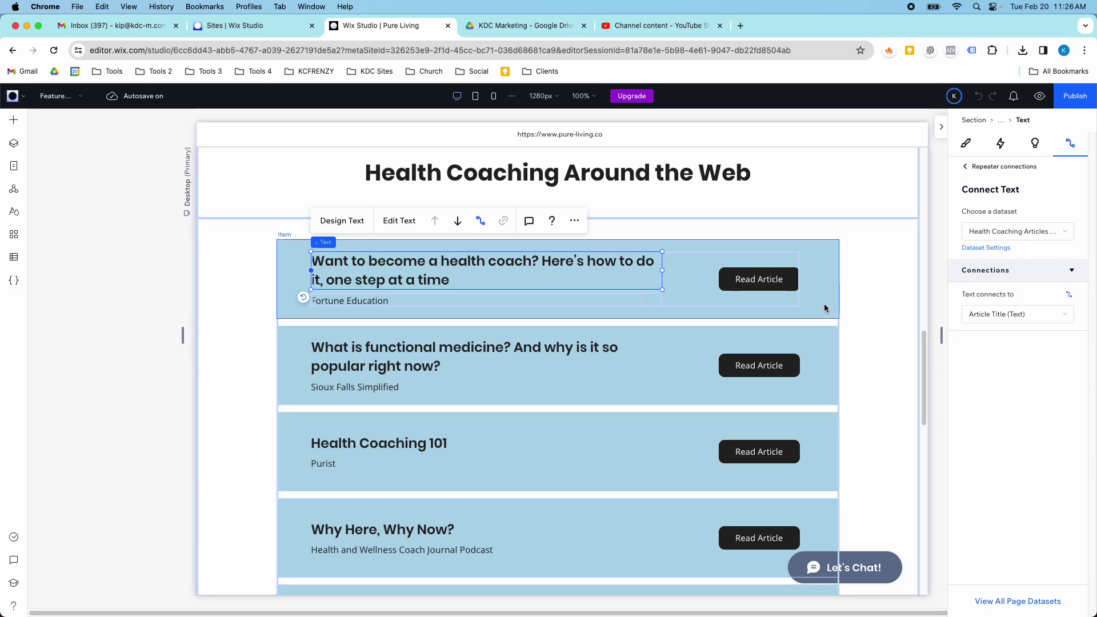
pyautogui.click(58, 97)
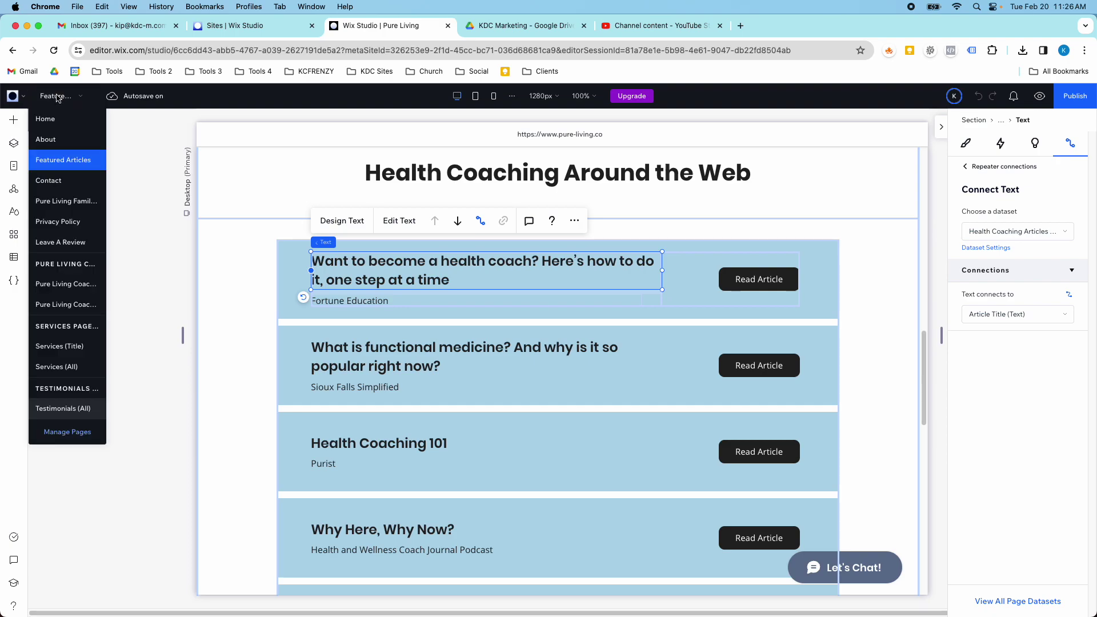
# Switch to the Home page and scroll through it
pyautogui.click(54, 122)
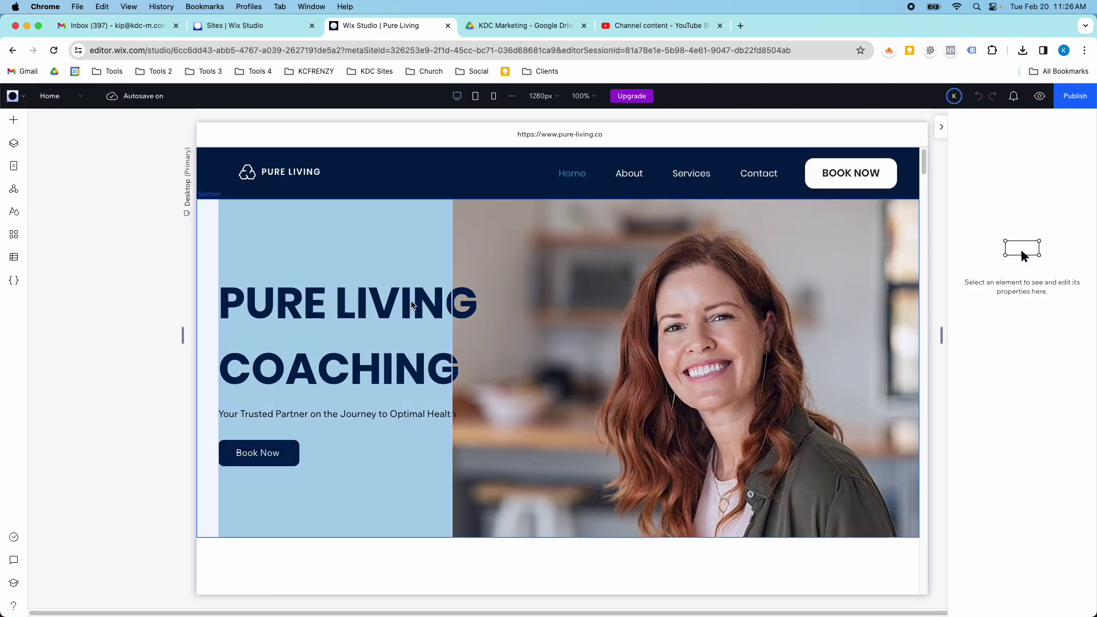
pyautogui.scroll(-10, 435, 318)
pyautogui.scroll(-8, 436, 316)
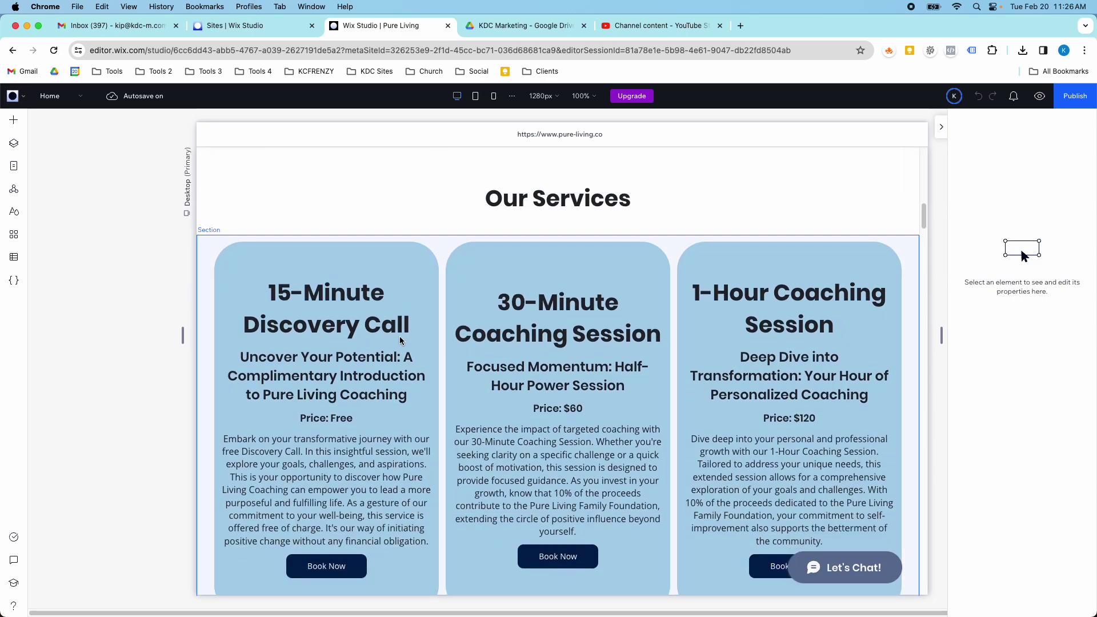
pyautogui.scroll(2, 466, 327)
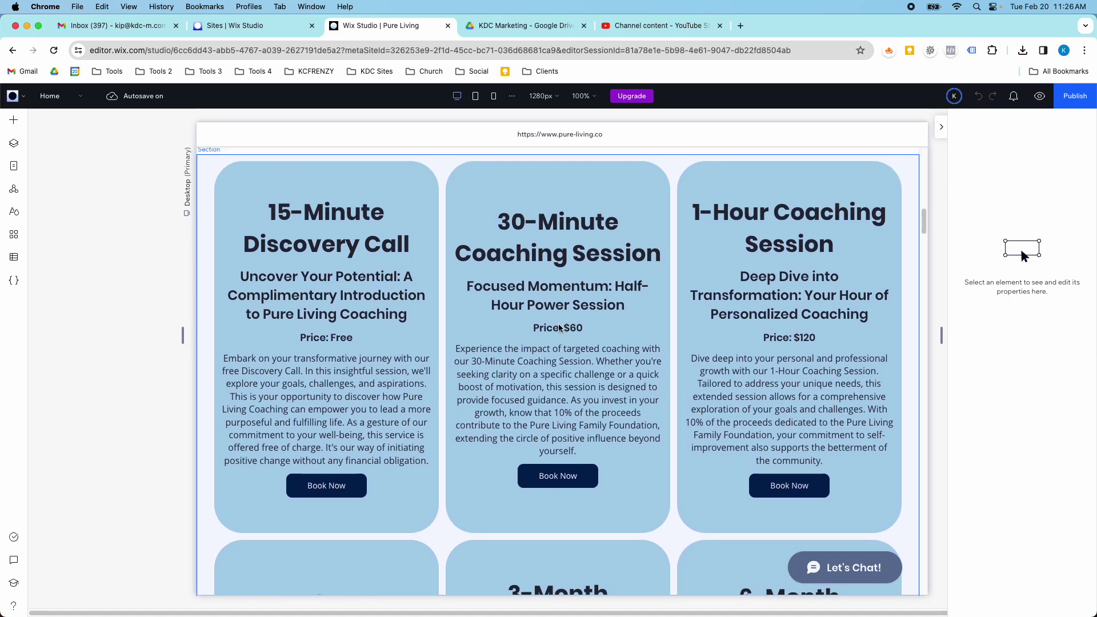
pyautogui.scroll(1, 553, 284)
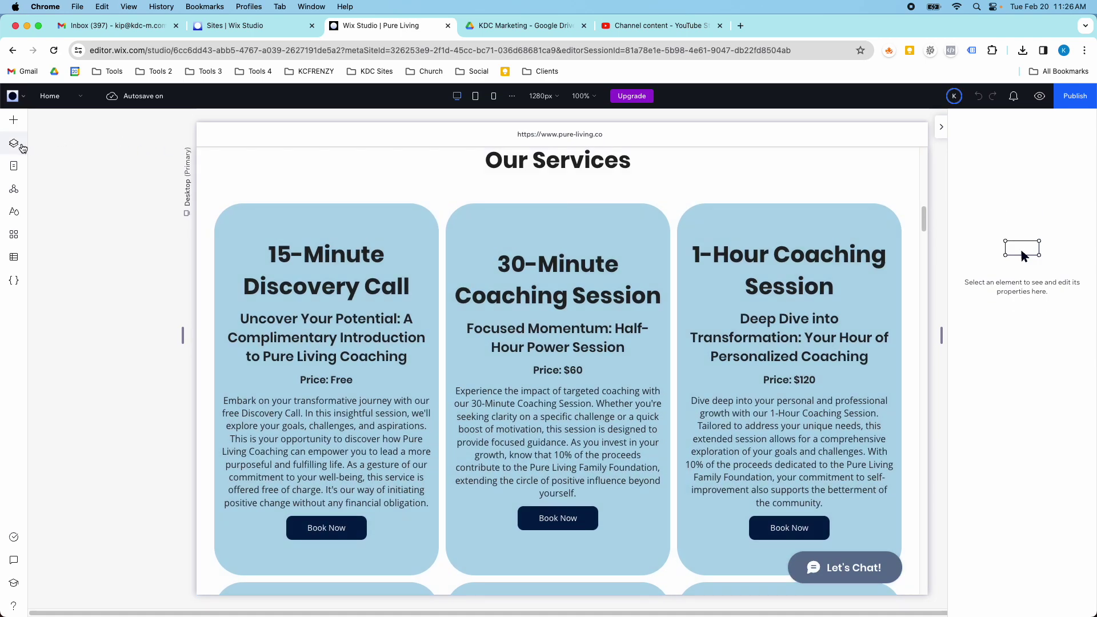
# In Layers, expand Our Services > Service List > Cell and select the services Repeater to show its Services dataset
pyautogui.click(21, 147)
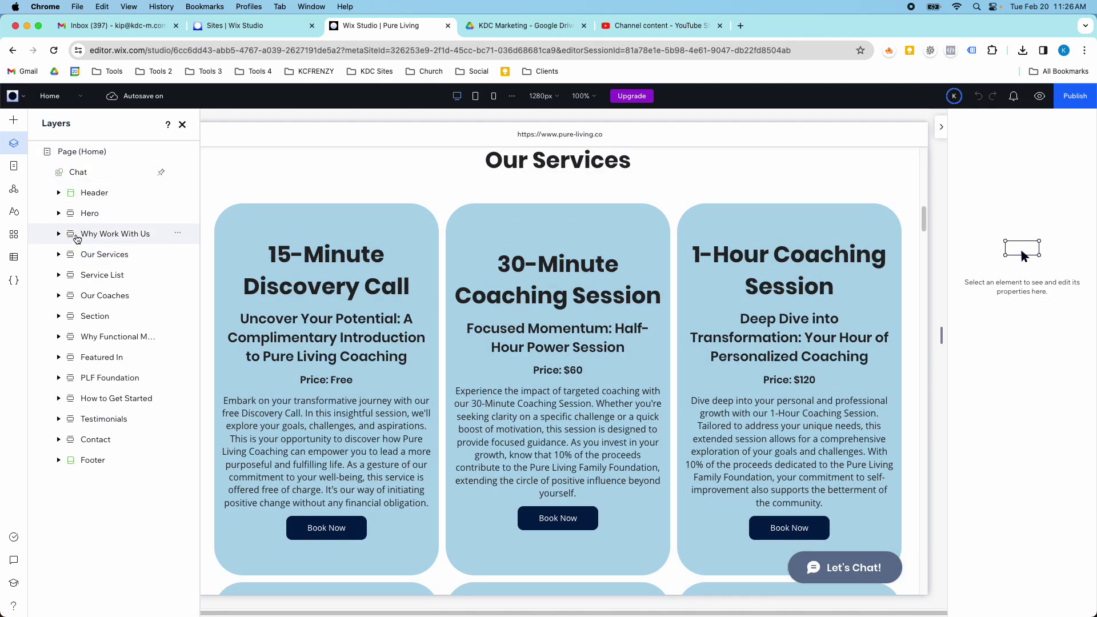
pyautogui.click(59, 255)
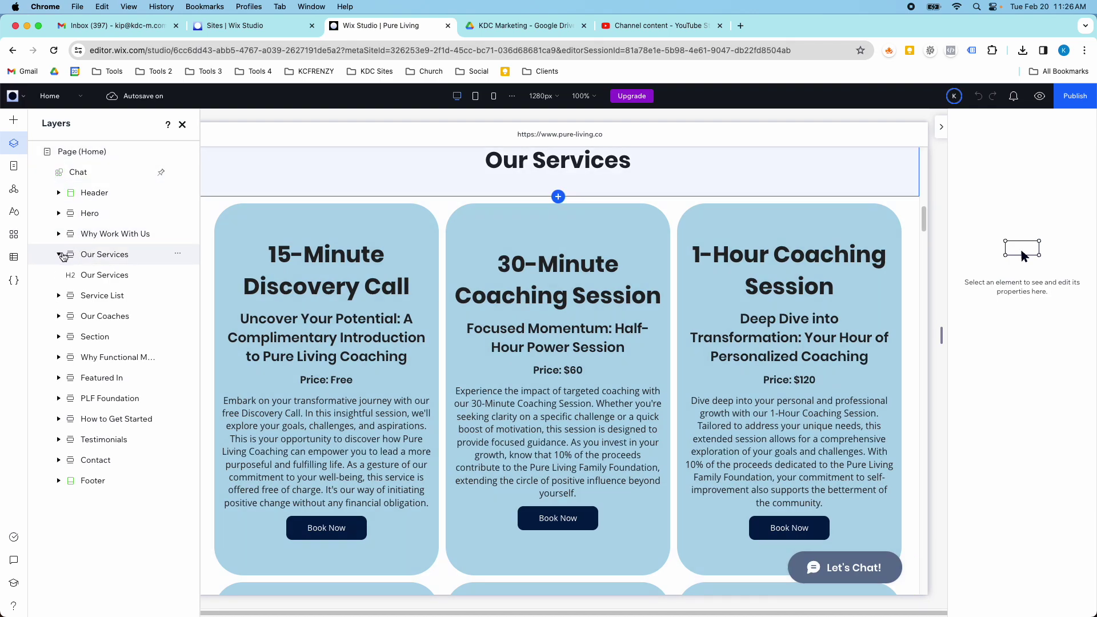
pyautogui.click(61, 296)
pyautogui.click(70, 316)
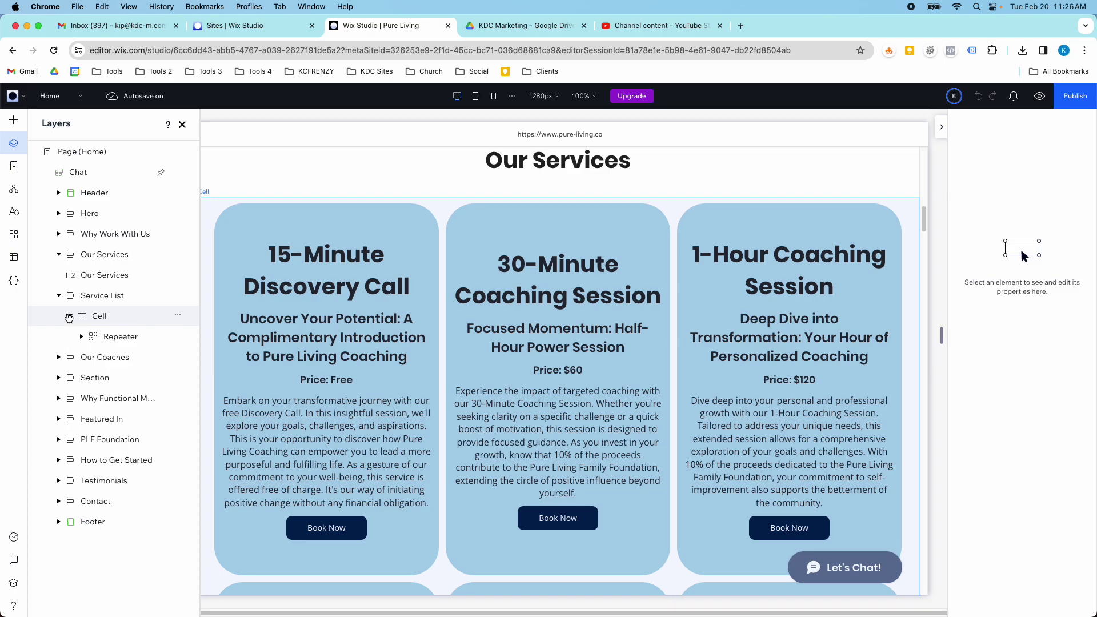
pyautogui.click(96, 337)
pyautogui.scroll(-4, 286, 326)
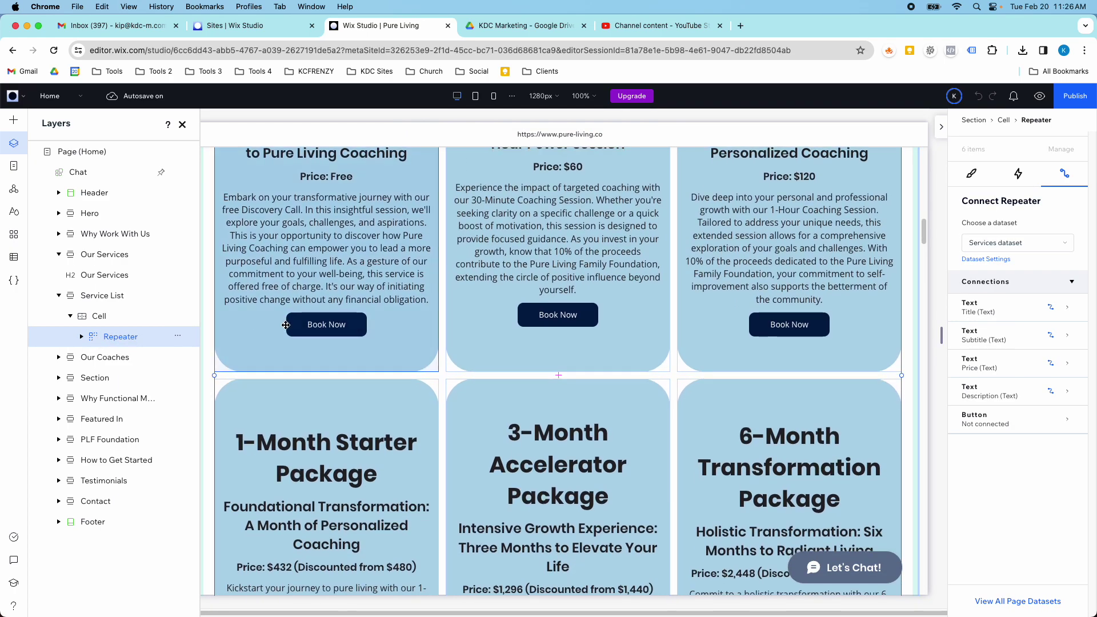
pyautogui.scroll(-6, 282, 336)
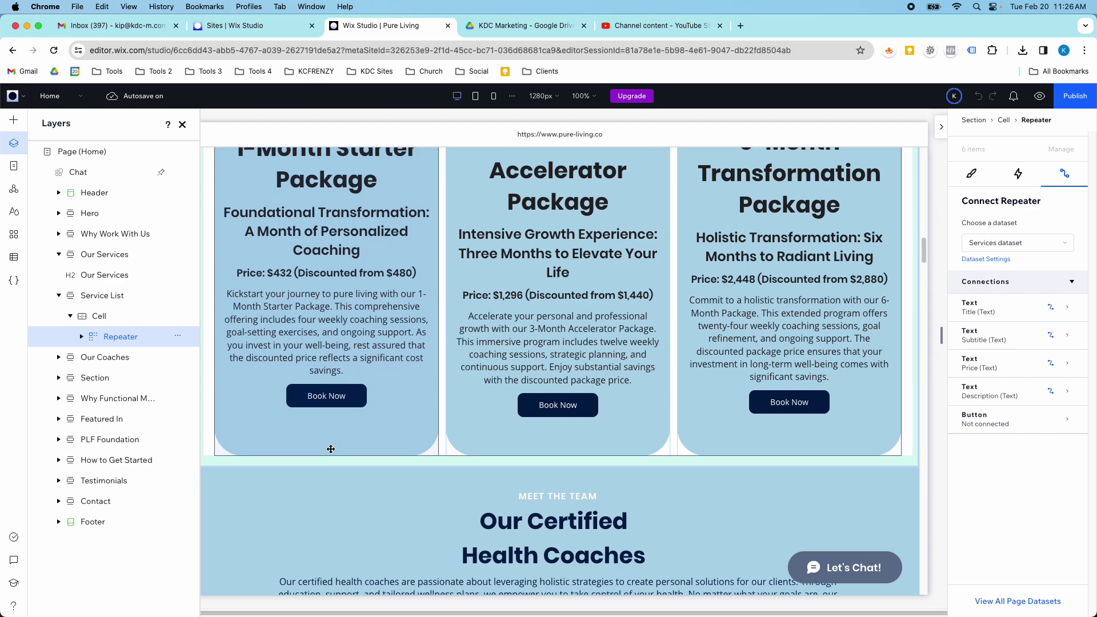
pyautogui.scroll(-7, 473, 464)
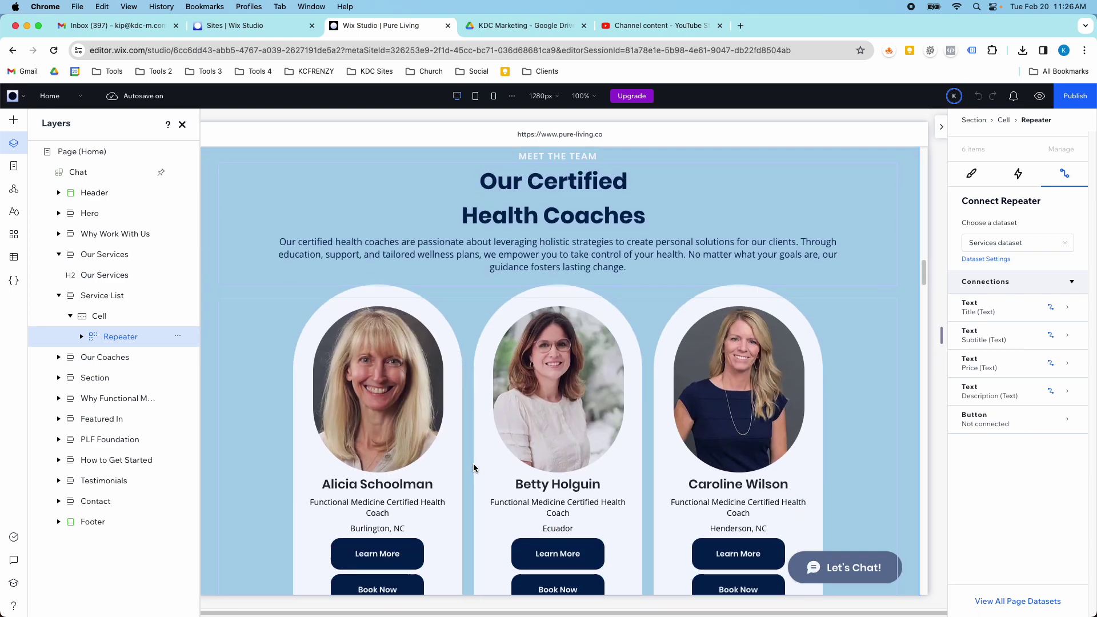
pyautogui.scroll(-2, 473, 464)
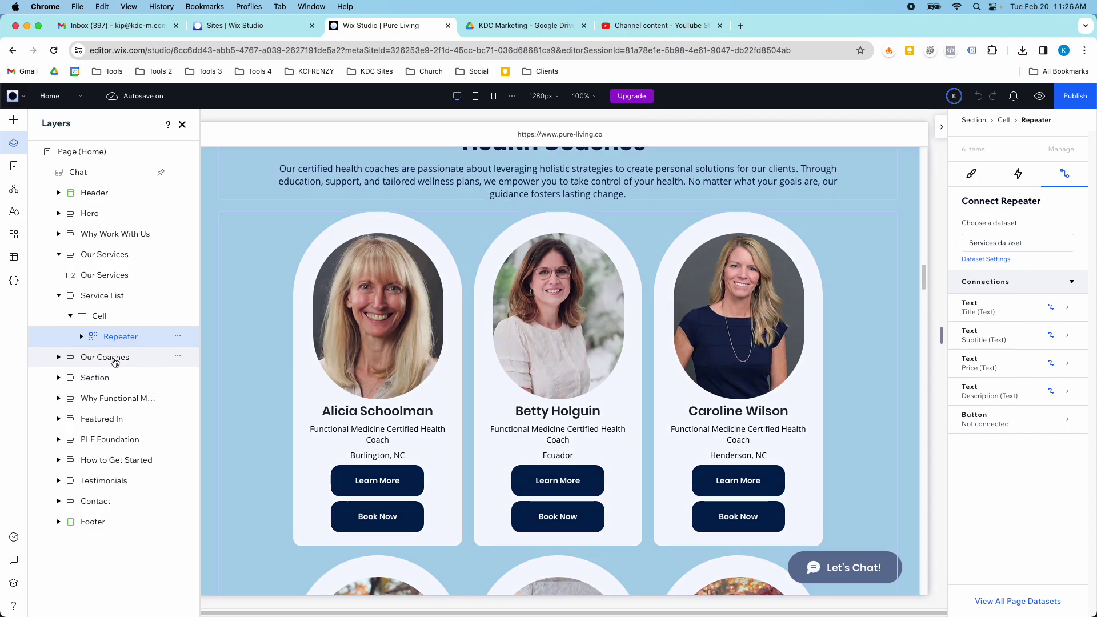
# Expand the Our Coaches cells and select the coaches Repeater to show its Pure Living Coaches dataset
pyautogui.click(115, 362)
pyautogui.click(58, 357)
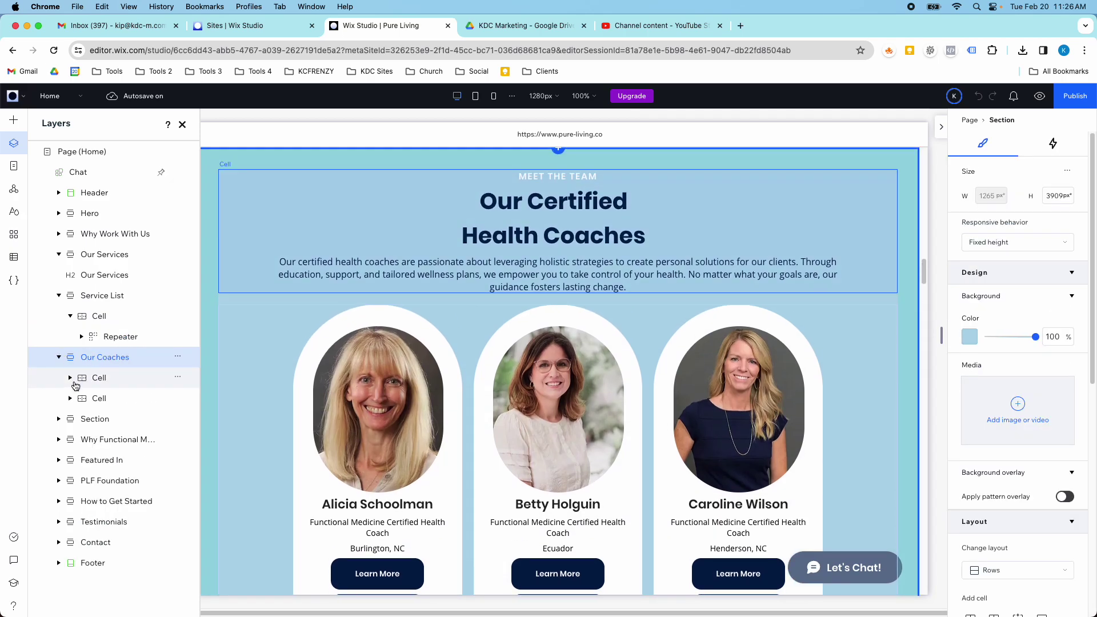
pyautogui.click(70, 378)
pyautogui.click(71, 419)
pyautogui.click(113, 441)
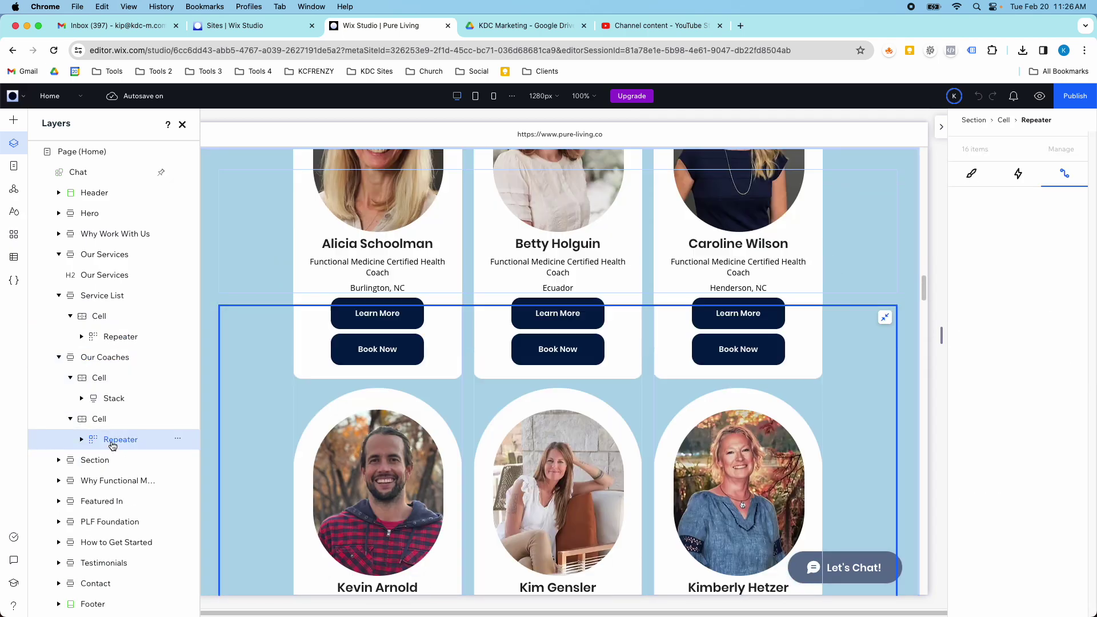
pyautogui.scroll(-15, 400, 372)
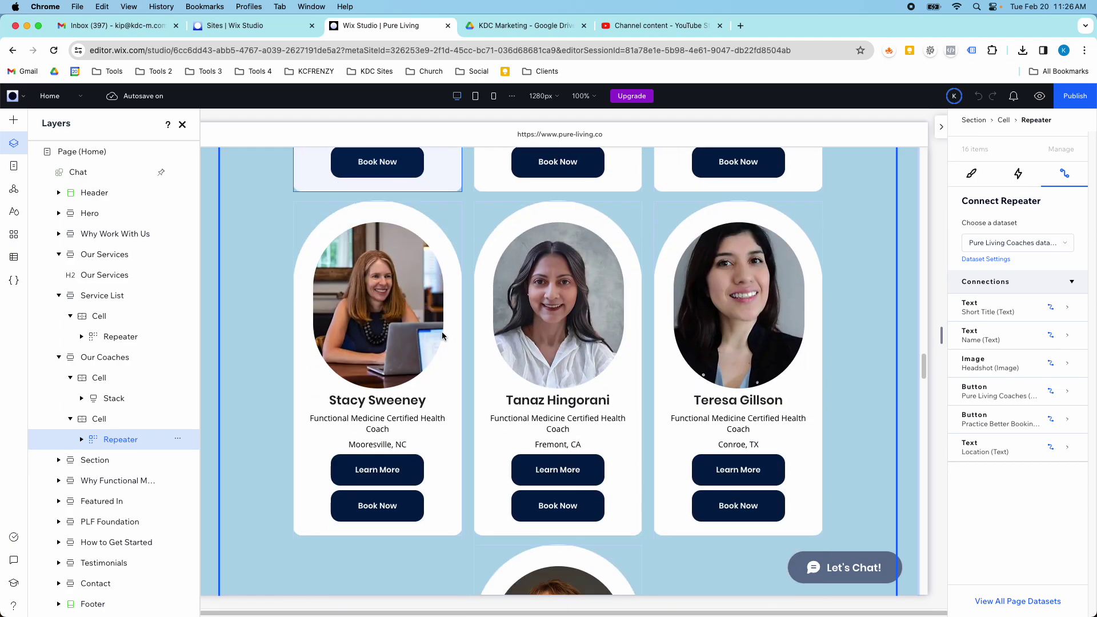
pyautogui.scroll(-5, 441, 331)
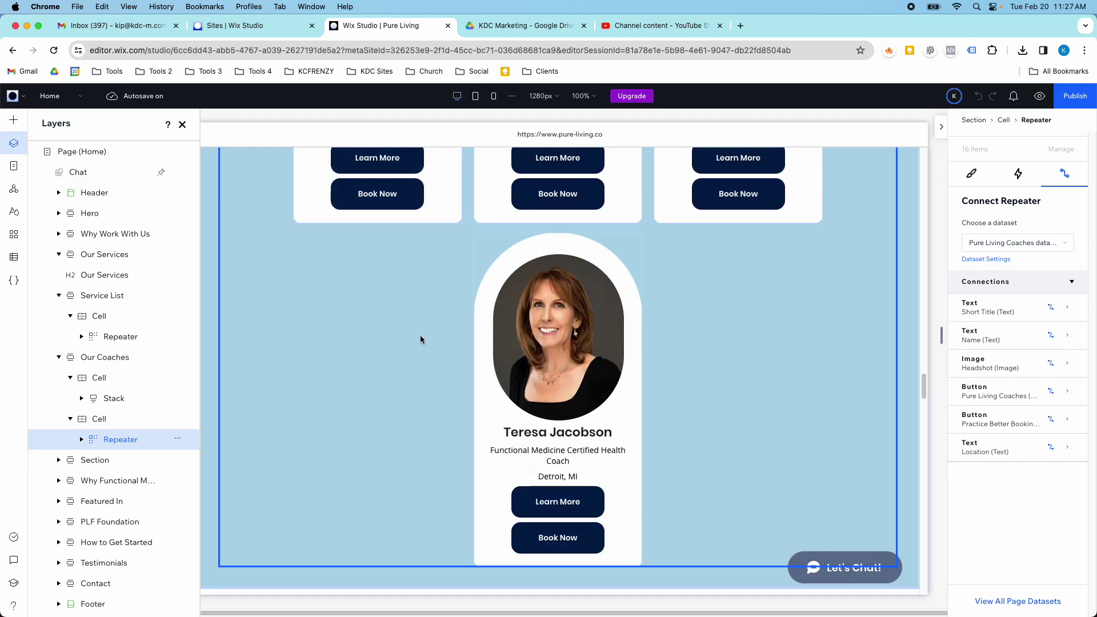
pyautogui.scroll(1, 417, 363)
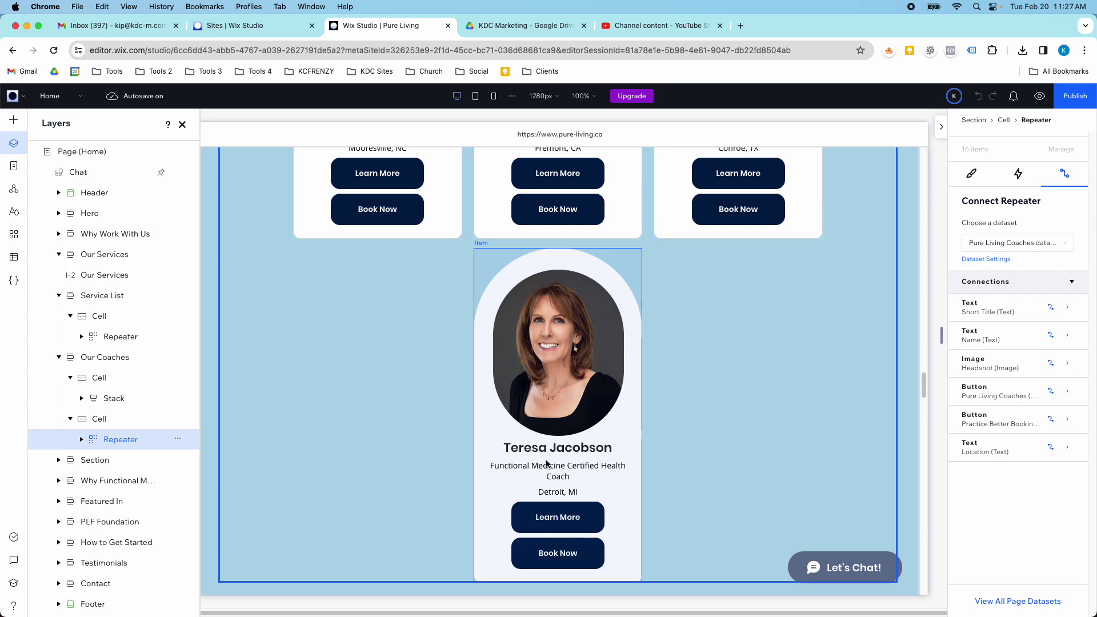
pyautogui.scroll(20, 547, 464)
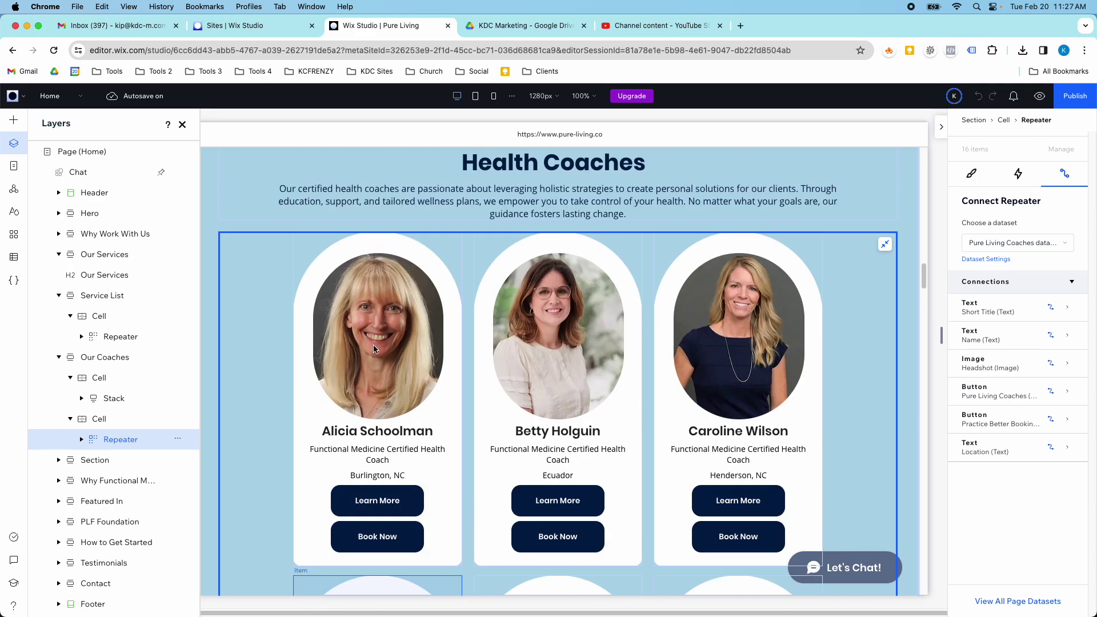
pyautogui.scroll(10, 374, 349)
# Close the Layers panel and scroll the Home page around the coach cards
pyautogui.click(182, 124)
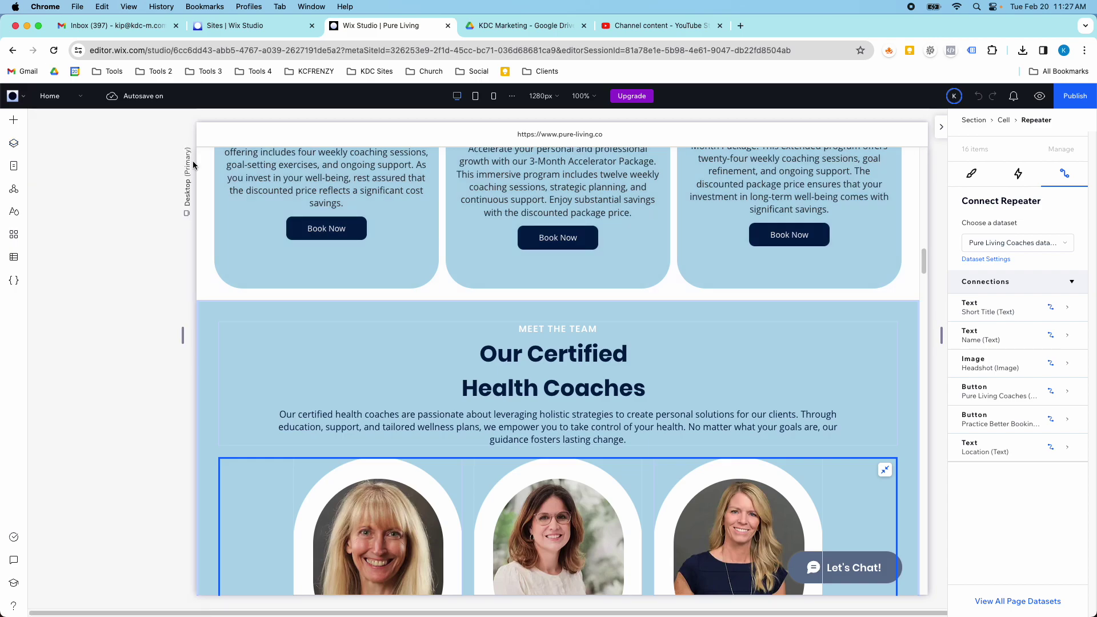
pyautogui.scroll(20, 281, 264)
pyautogui.scroll(2, 281, 264)
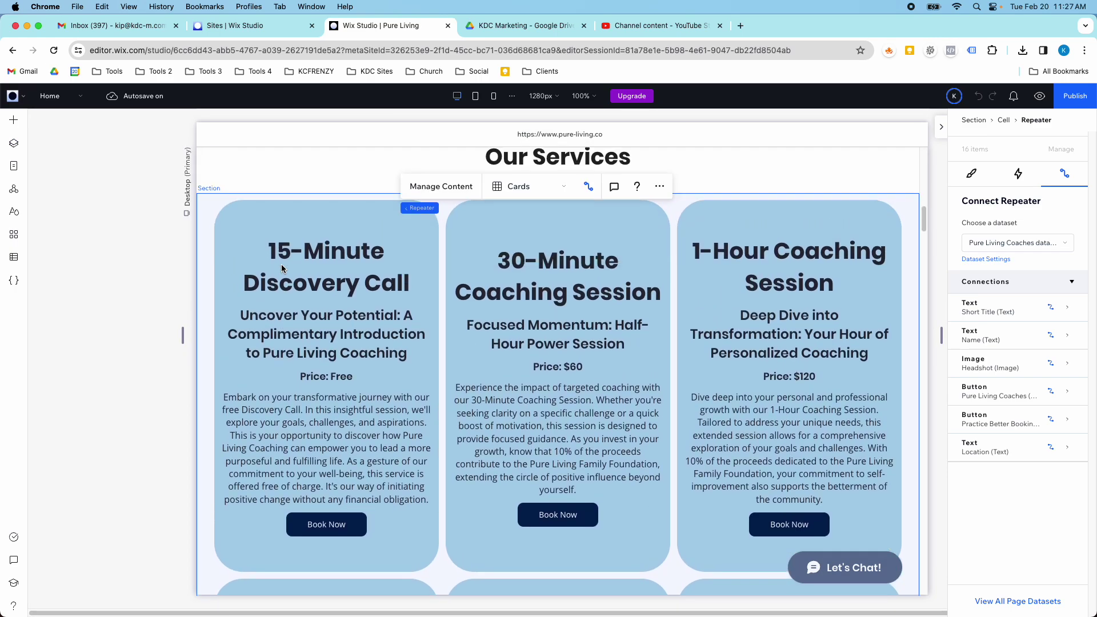
pyautogui.scroll(-15, 307, 286)
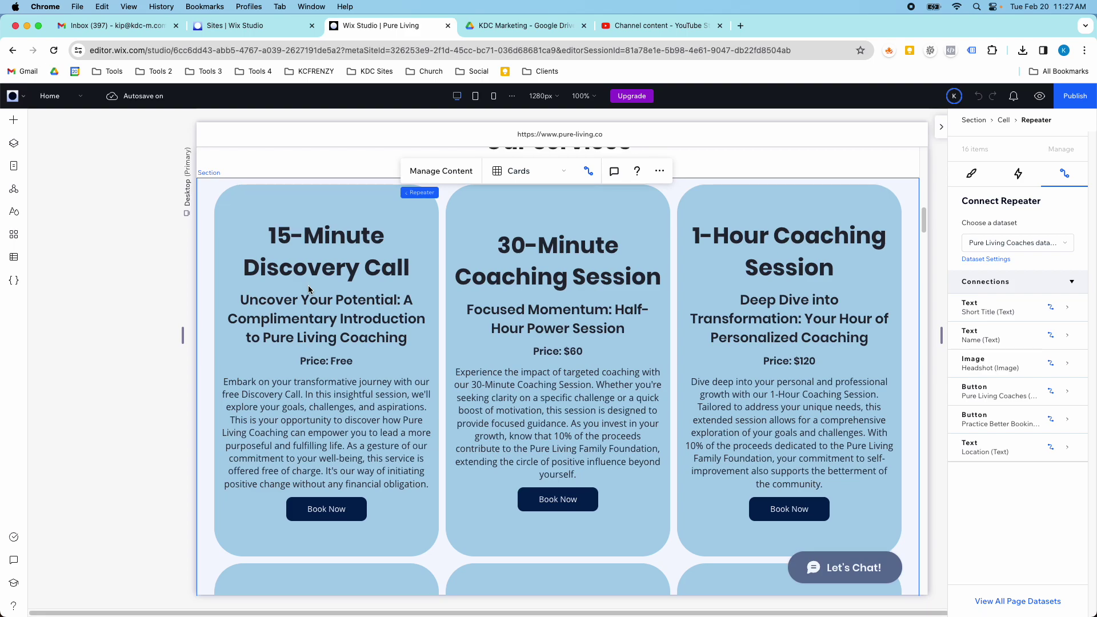
pyautogui.scroll(-15, 309, 290)
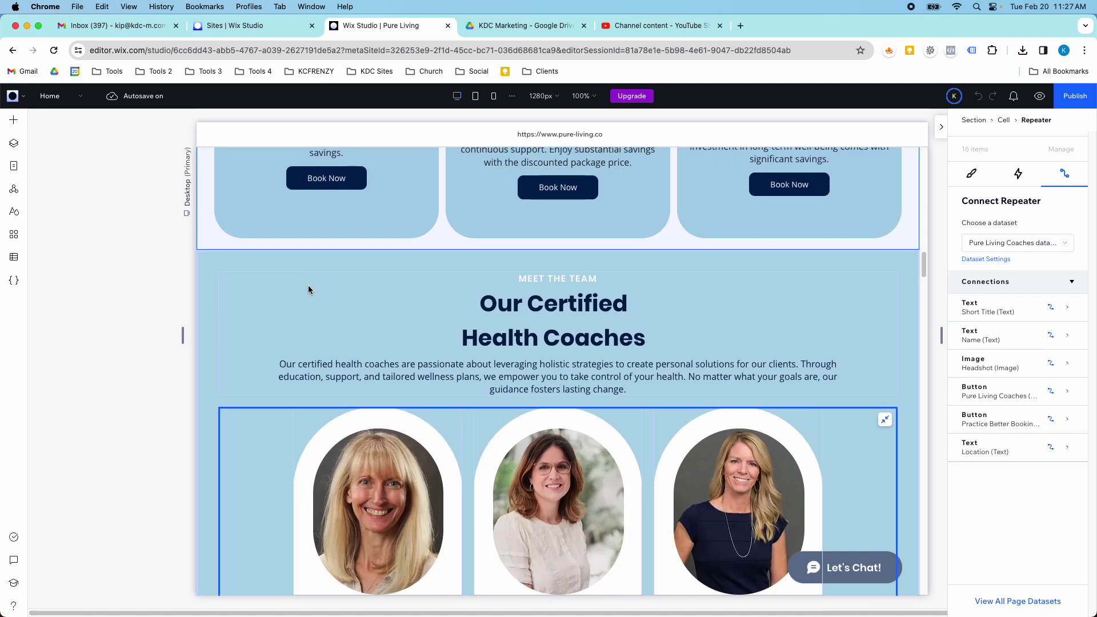
# Open the Pure Living Coaches collection, check a coach row to view Change Status options, then uncheck and close
pyautogui.click(13, 257)
pyautogui.click(92, 158)
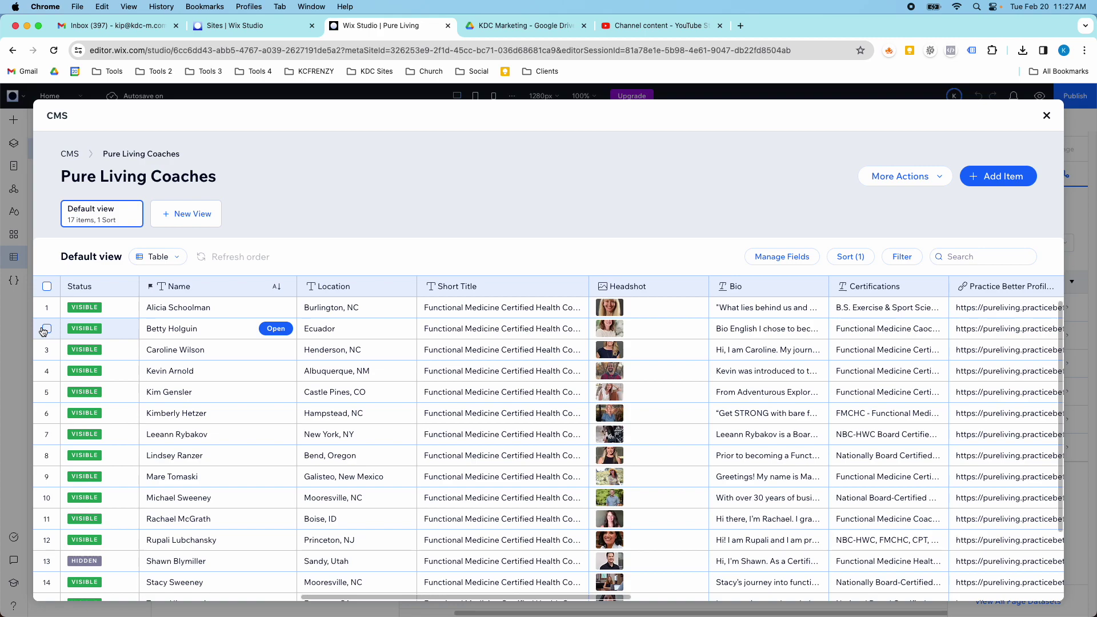
pyautogui.click(44, 330)
pyautogui.click(909, 260)
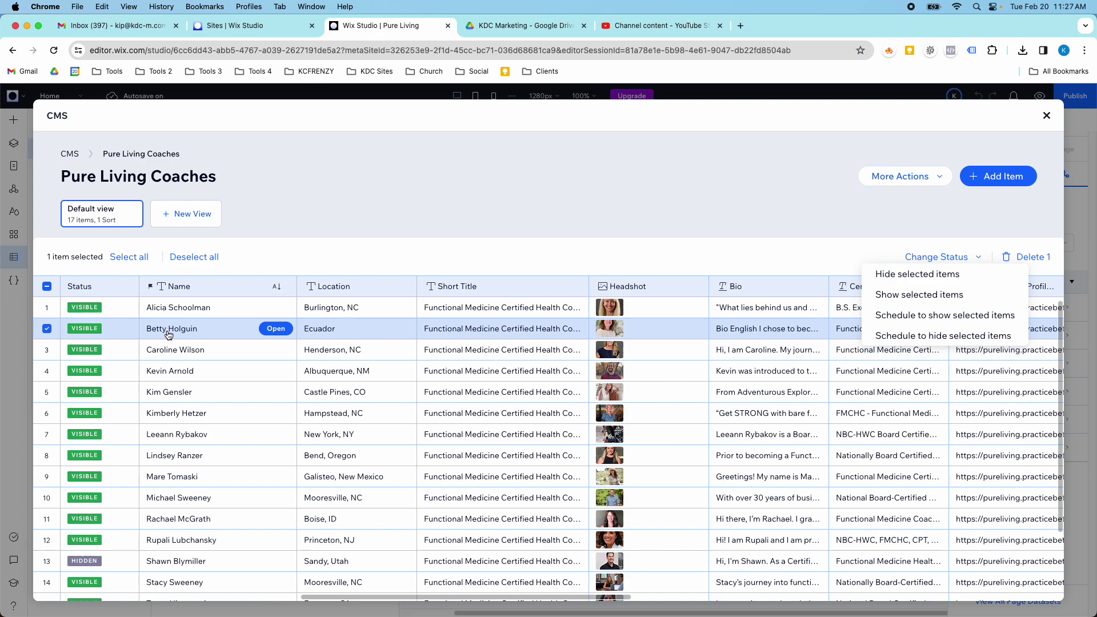
pyautogui.click(49, 330)
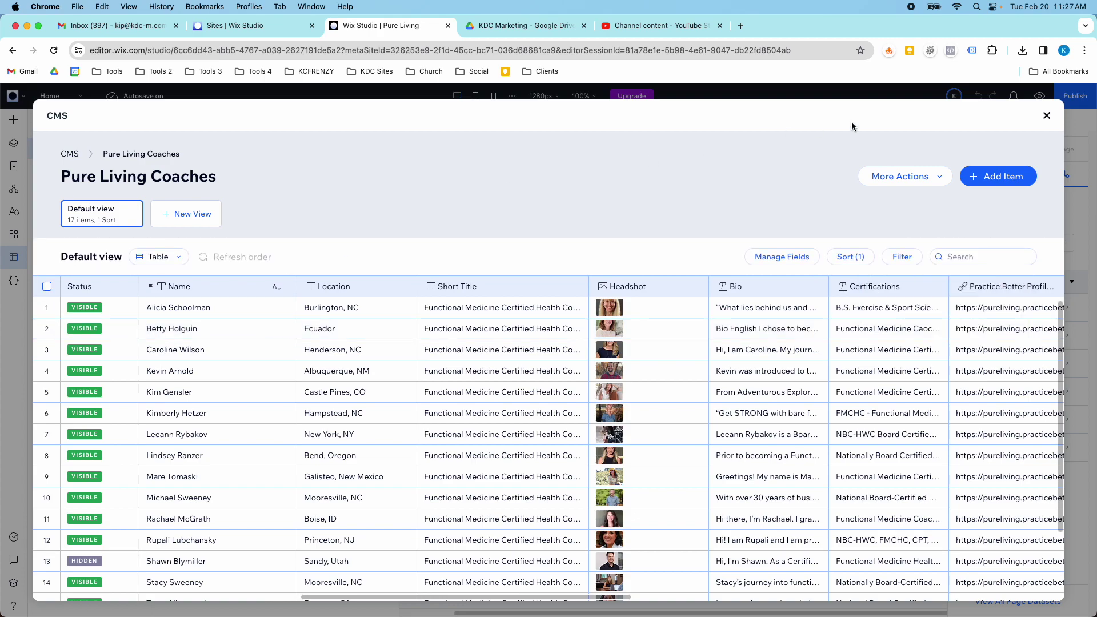
pyautogui.click(1046, 117)
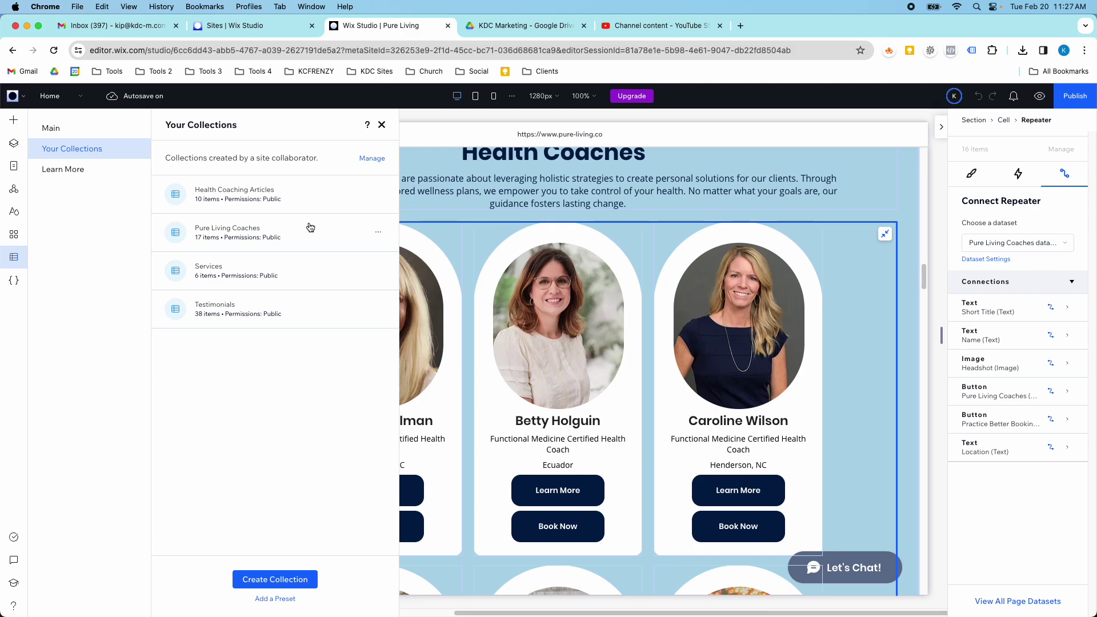
# Close the collections panel and scroll up to the Pure Living Coaching hero at the top of Home
pyautogui.click(382, 125)
pyautogui.scroll(2, 450, 302)
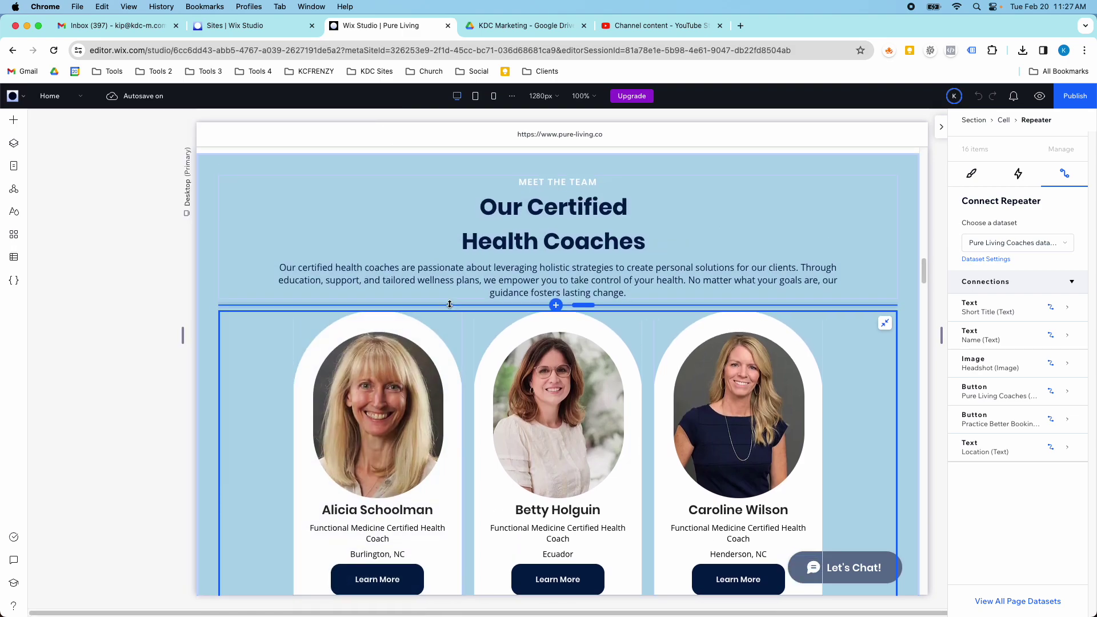
pyautogui.scroll(10, 450, 304)
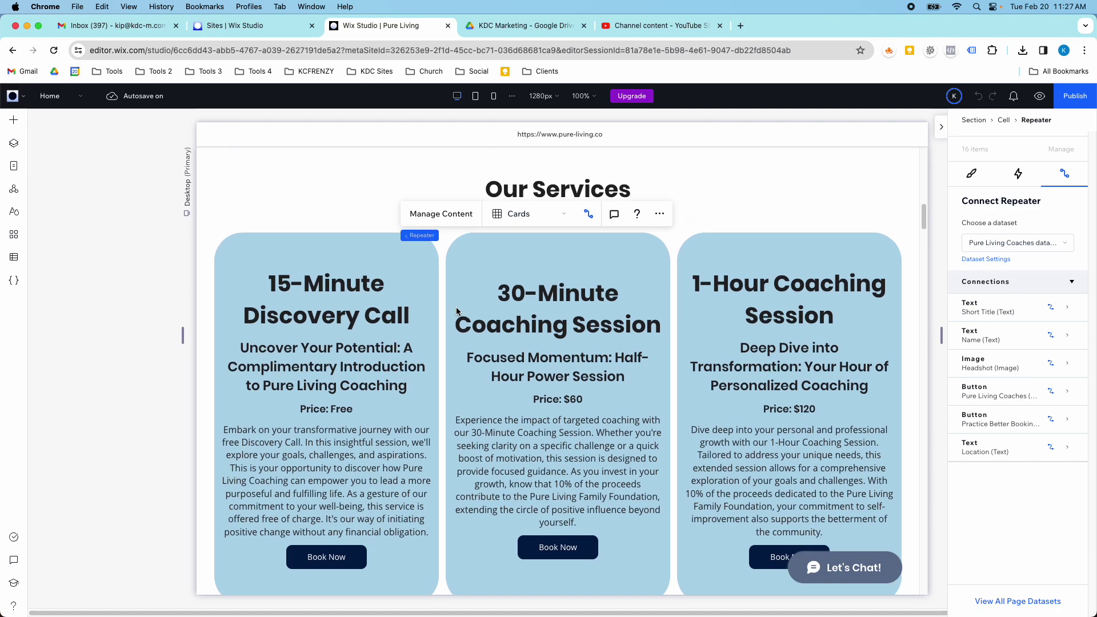
pyautogui.scroll(4, 457, 311)
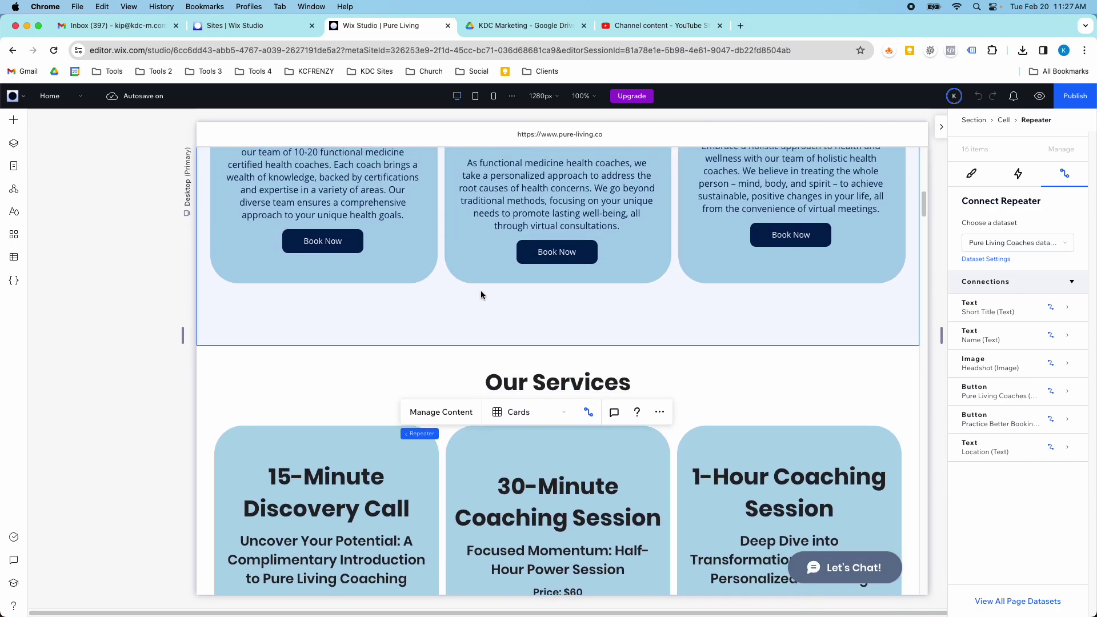
pyautogui.scroll(8, 482, 295)
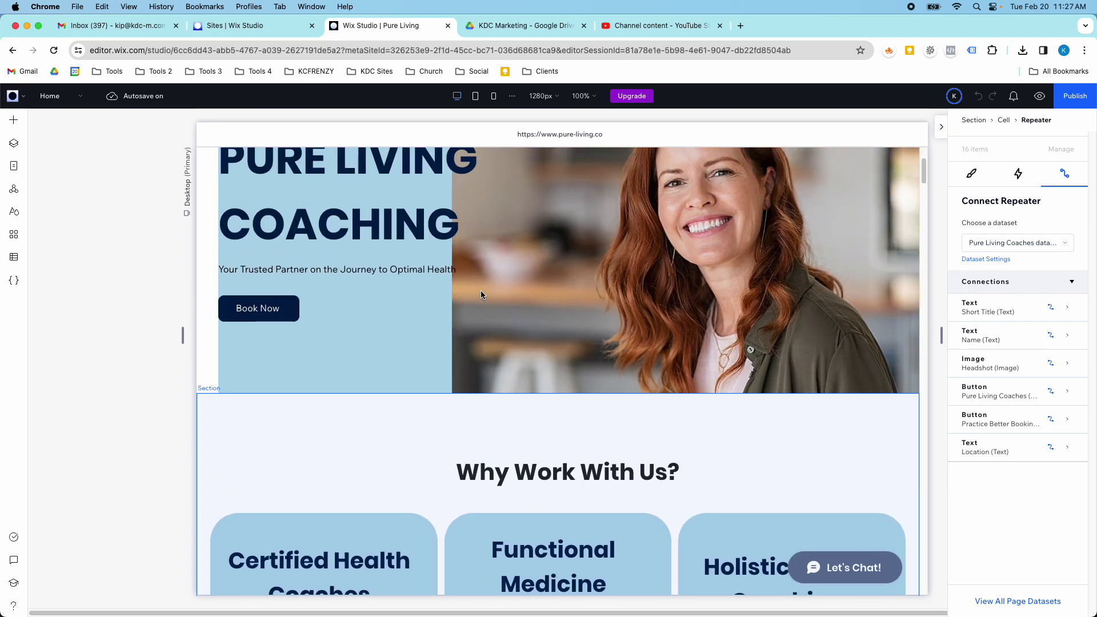
pyautogui.scroll(3, 481, 293)
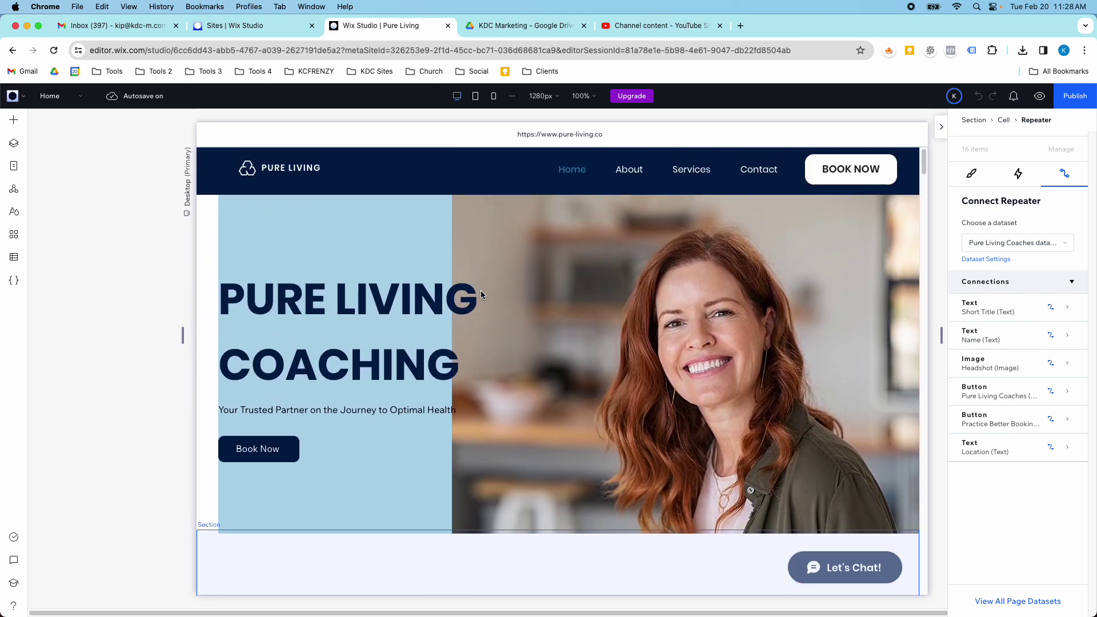